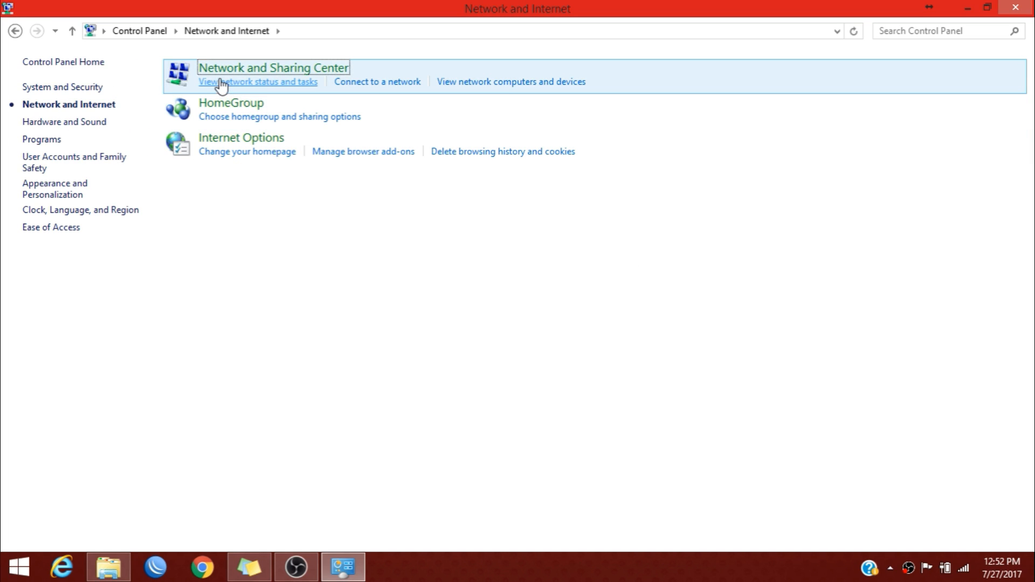
# Open the Ethernet adapter's Properties from Network Connections and scroll its item list to TCP/IPv4.
pyautogui.click(290, 77)
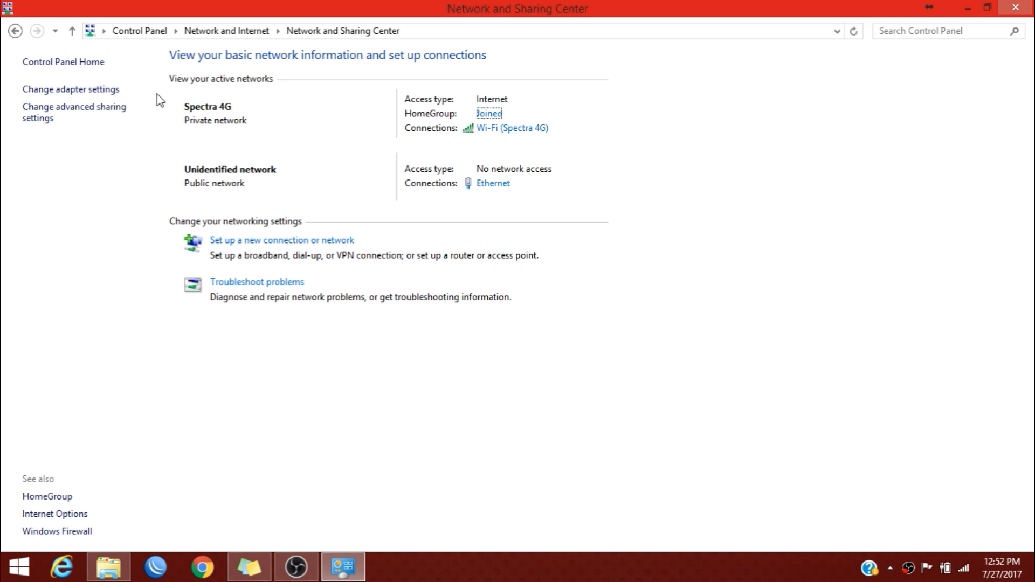
pyautogui.click(41, 90)
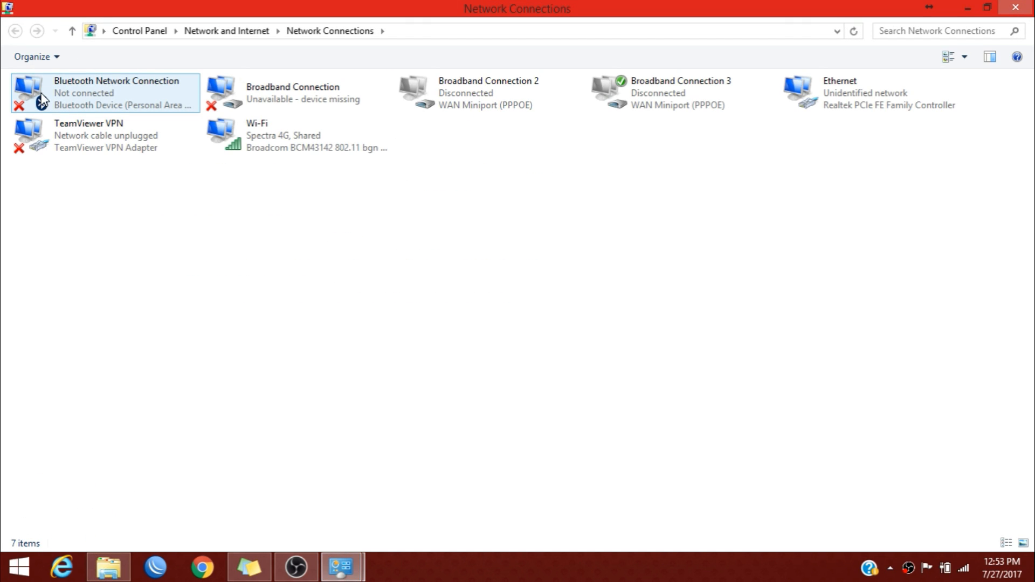
pyautogui.rightClick(821, 98)
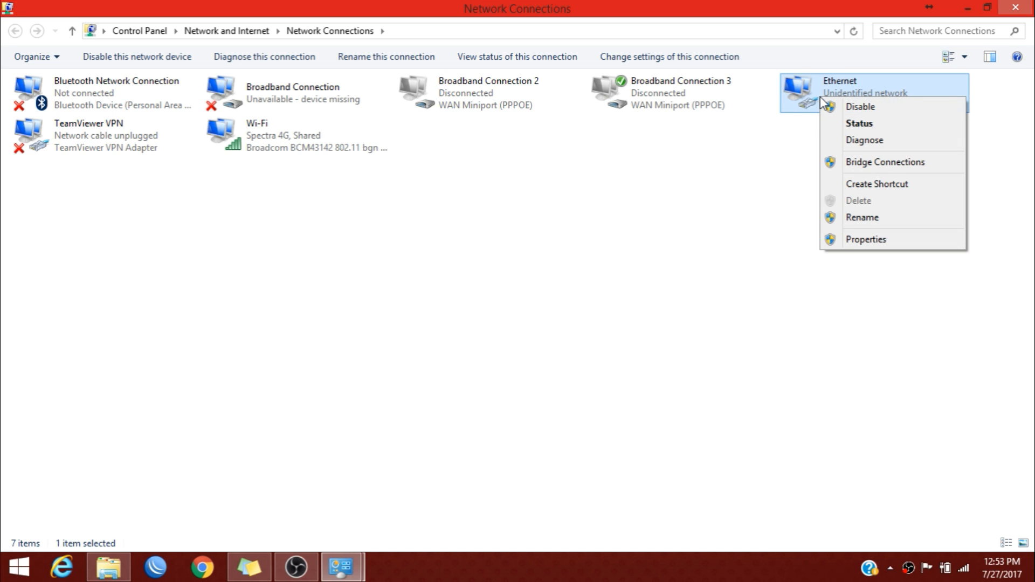
pyautogui.click(883, 244)
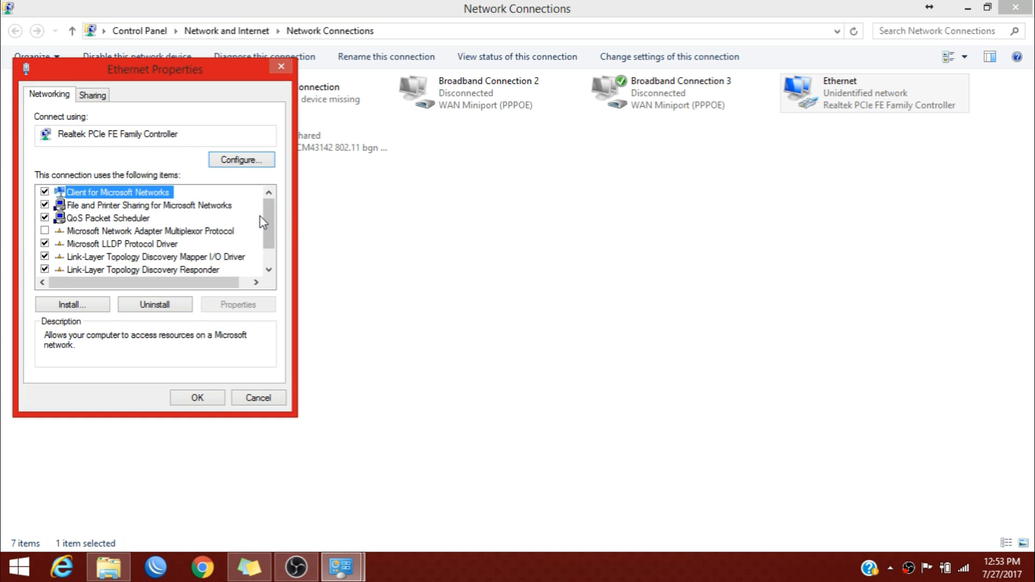
pyautogui.moveTo(271, 221); pyautogui.dragTo(271, 236)
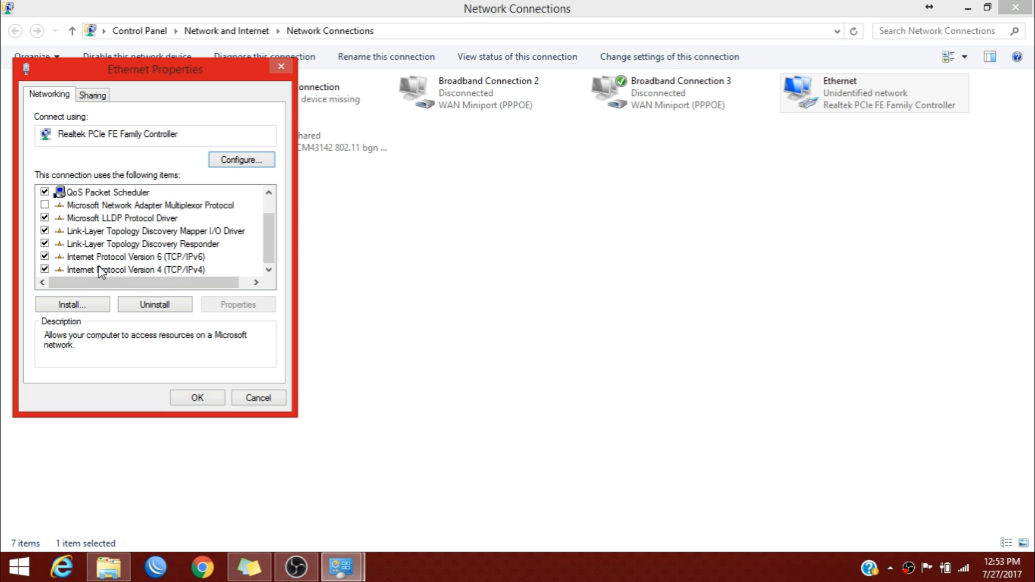
# Give Ethernet the static IPv4 address 192.168.1.5 (mask 255.255.255.0) and close Network Connections.
pyautogui.doubleClick(192, 270)
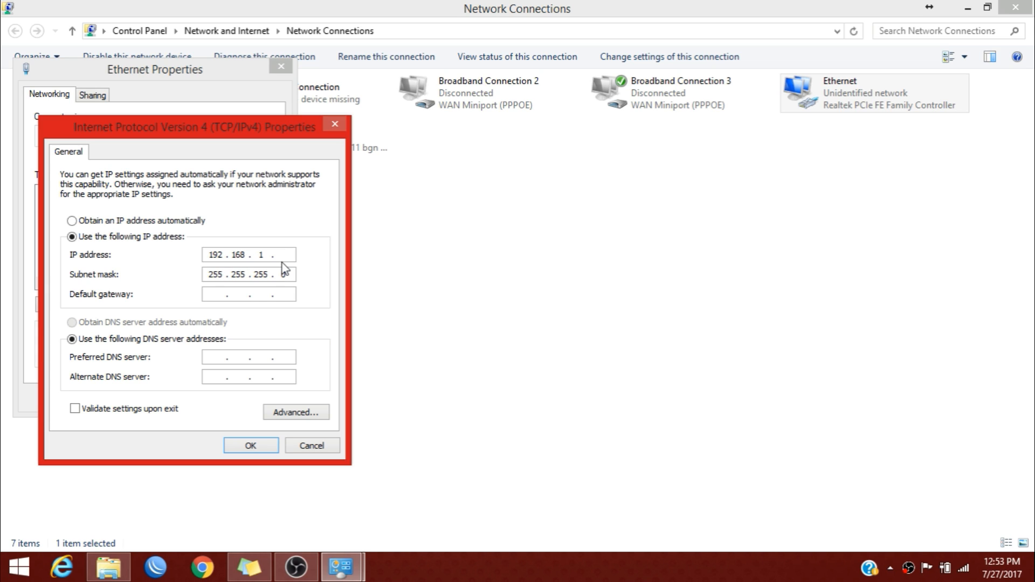
pyautogui.write('5')
pyautogui.click(253, 449)
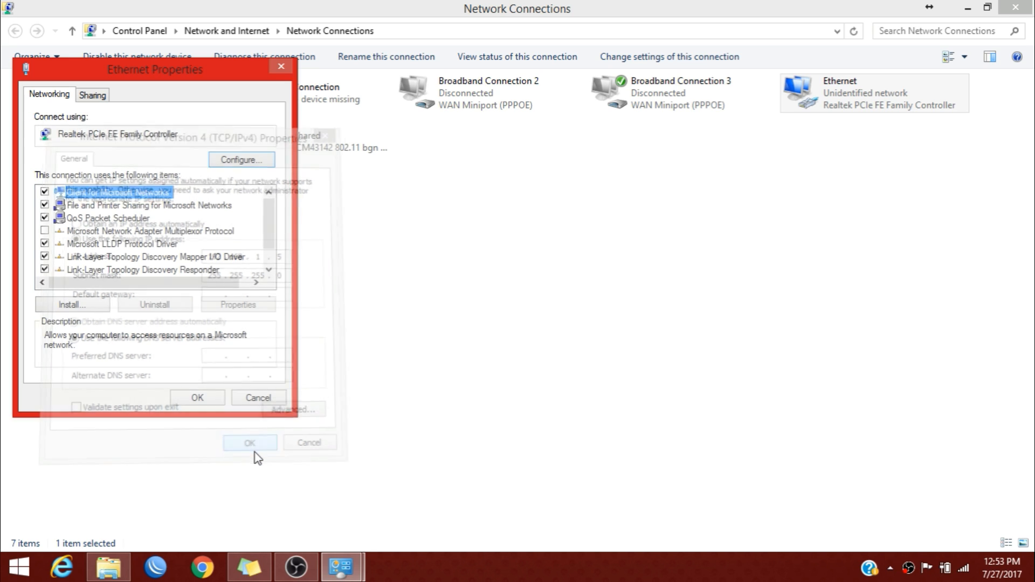
pyautogui.click(201, 399)
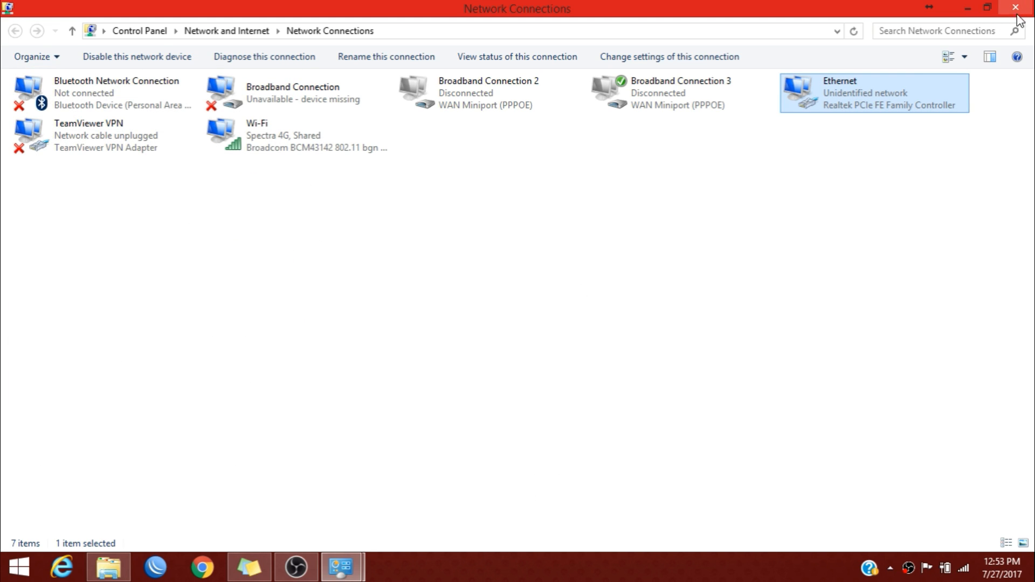
pyautogui.click(968, 8)
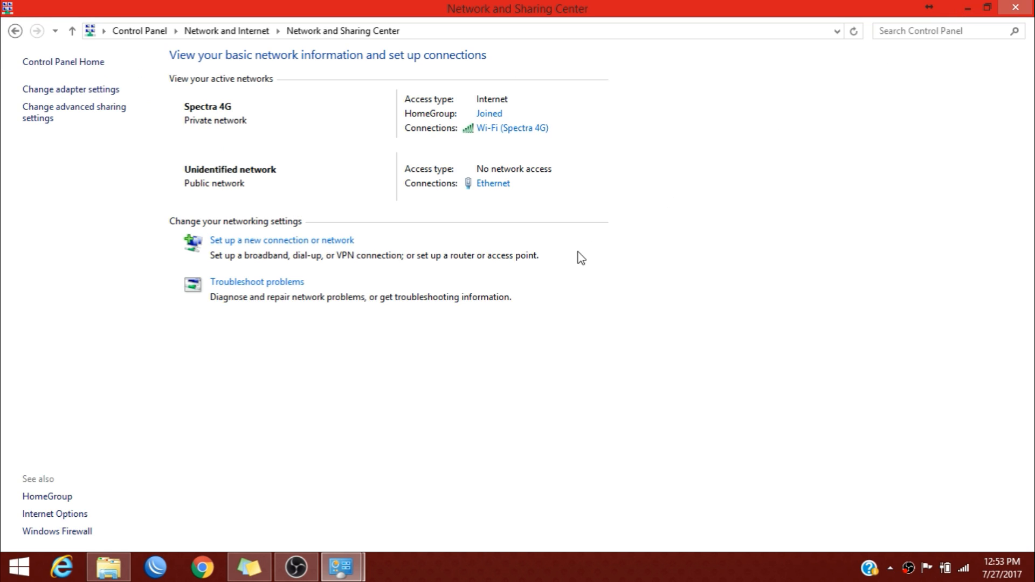
# Launch ubnt-discovery-v2.4.1.jar from the desktop and scan the network for Ubiquiti devices.
pyautogui.click(967, 9)
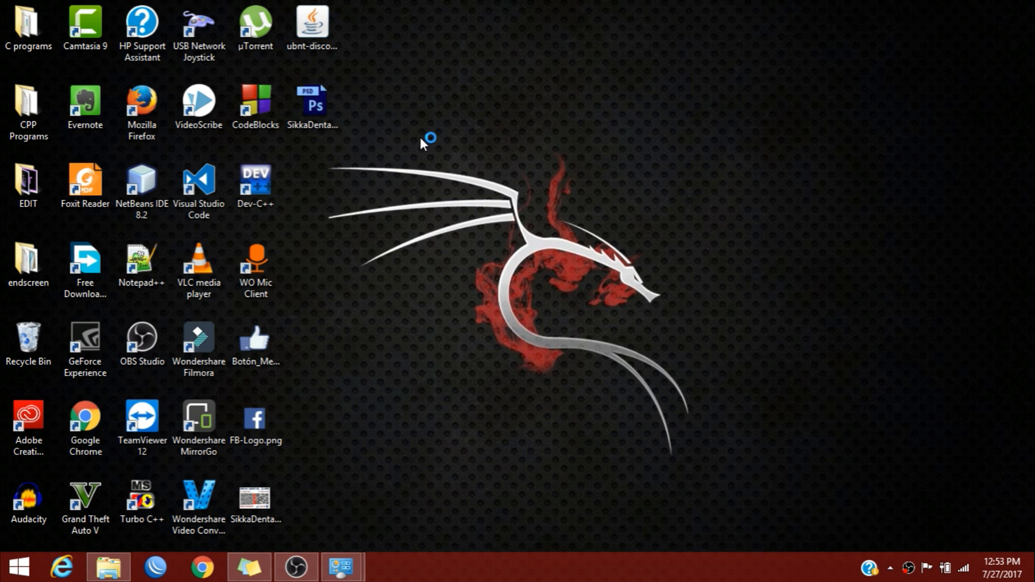
pyautogui.click(316, 33)
pyautogui.doubleClick(324, 54)
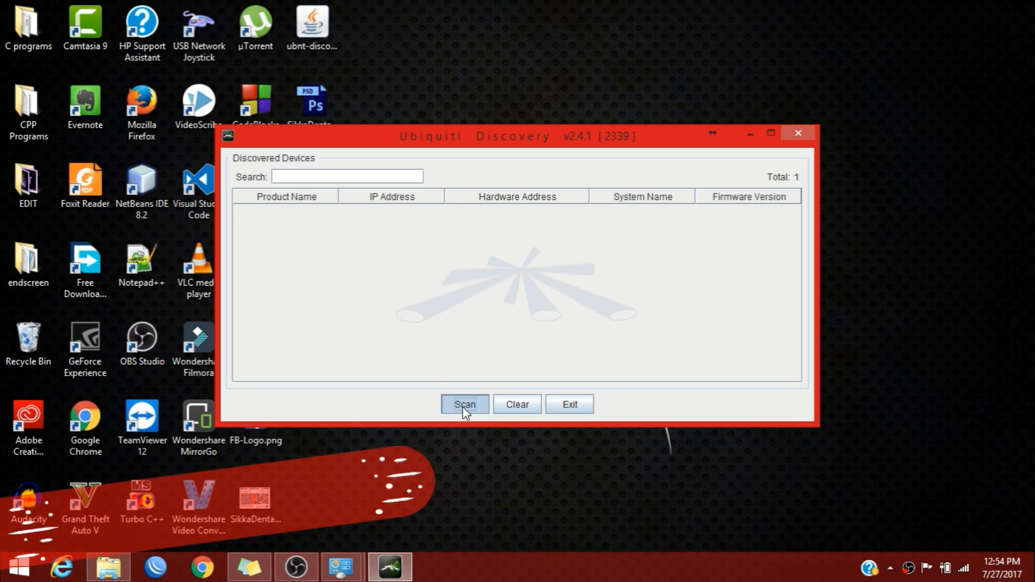
pyautogui.click(463, 404)
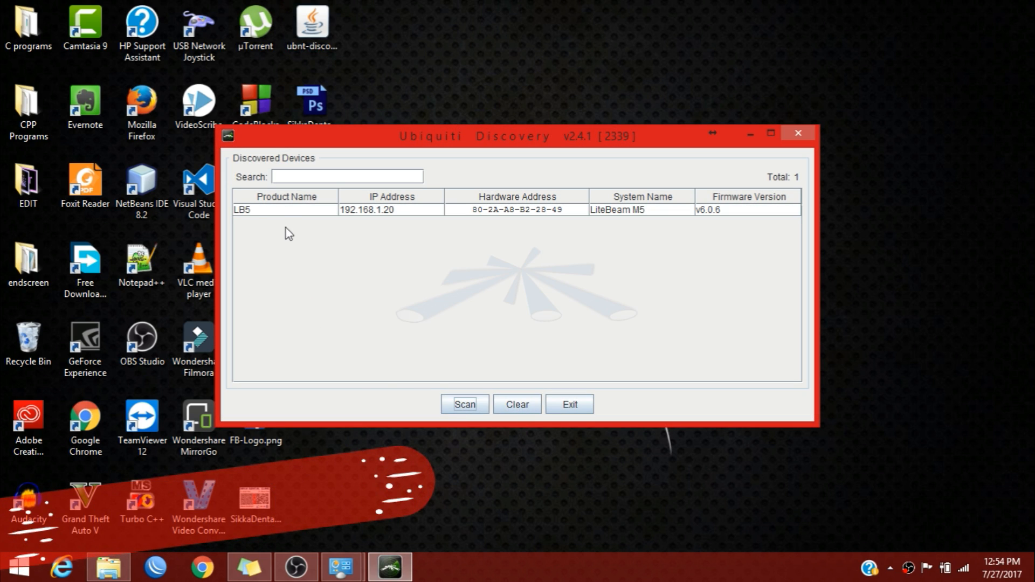
# Select the LB5 LiteBeam M5 at 192.168.1.20 (firmware v6.0.6), then exit Discovery.
pyautogui.click(255, 212)
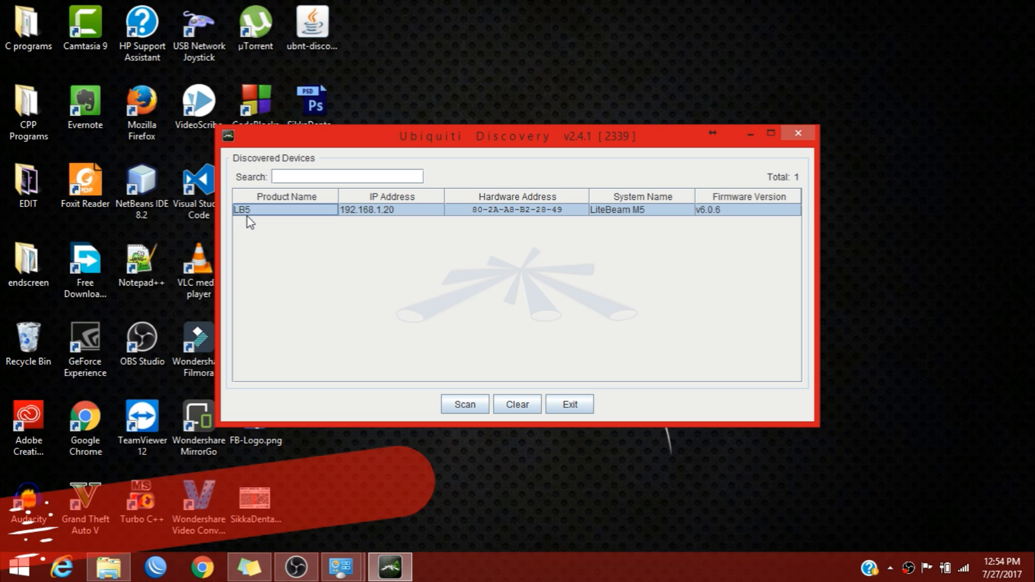
pyautogui.moveTo(248, 216)
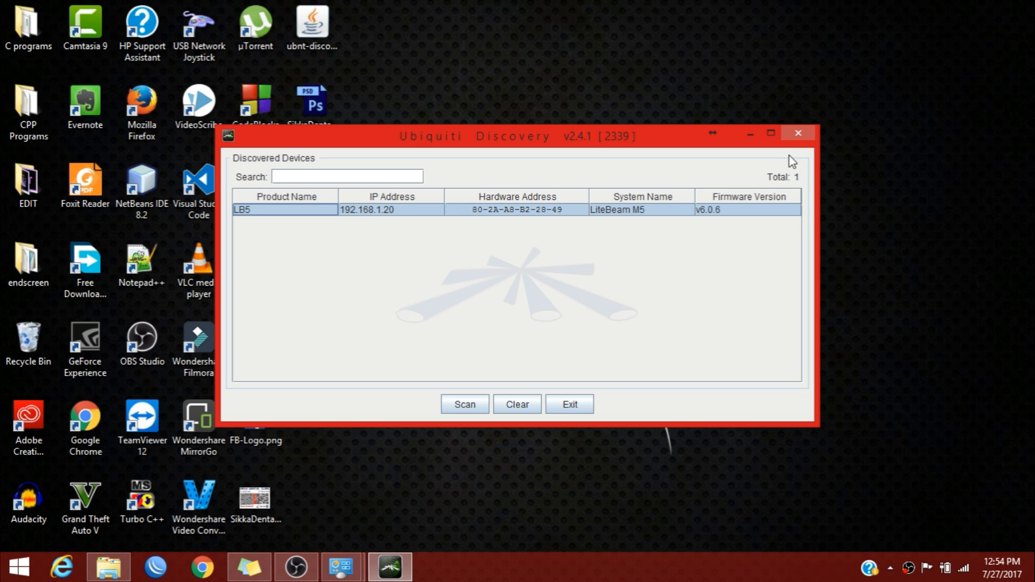
pyautogui.click(799, 135)
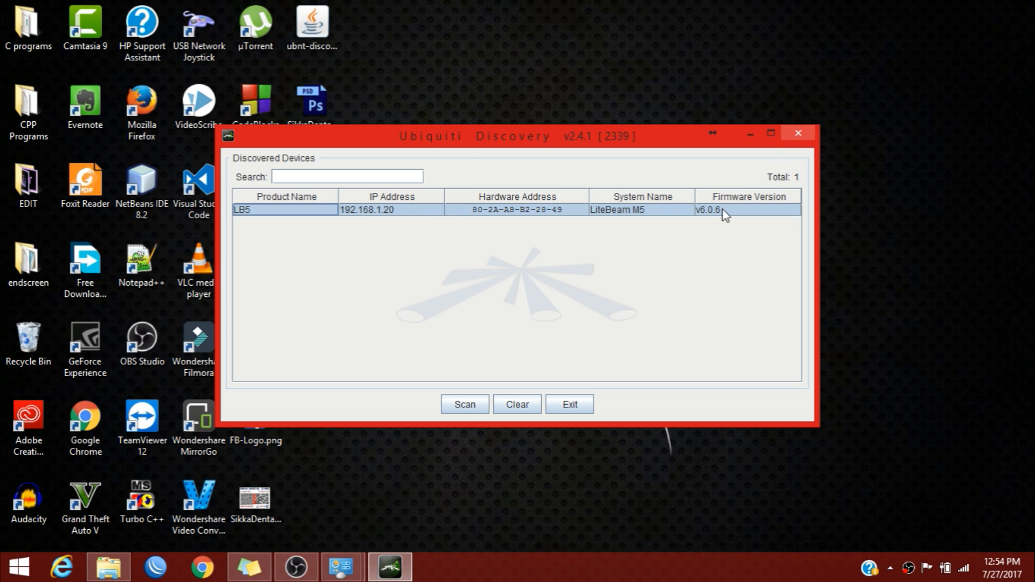
pyautogui.press('Return')
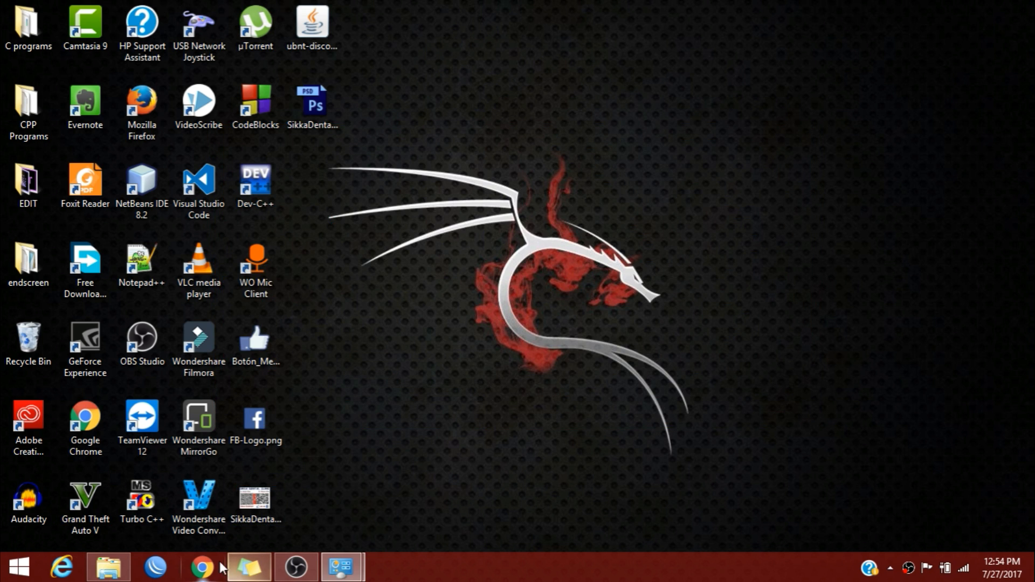
# Browse in Chrome to 192.168.1.20 and proceed past the unsafe certificate warning.
pyautogui.click(202, 567)
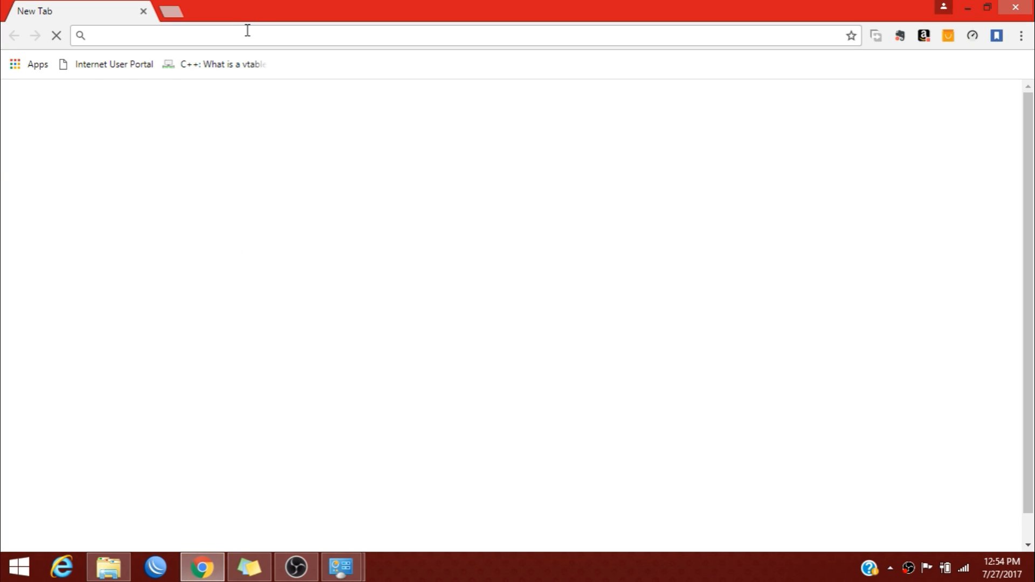
pyautogui.write('192.168.')
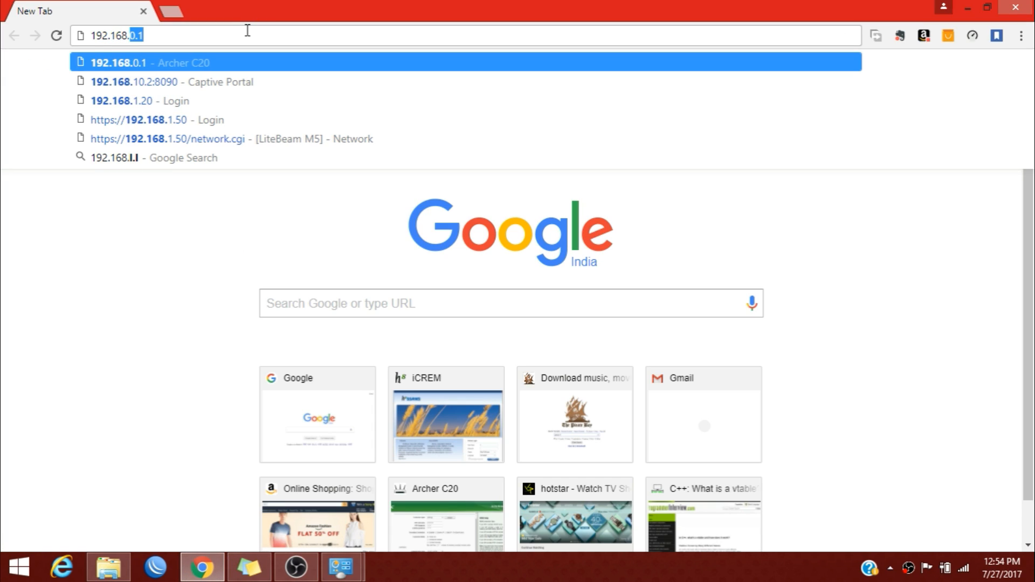
pyautogui.write('1.20')
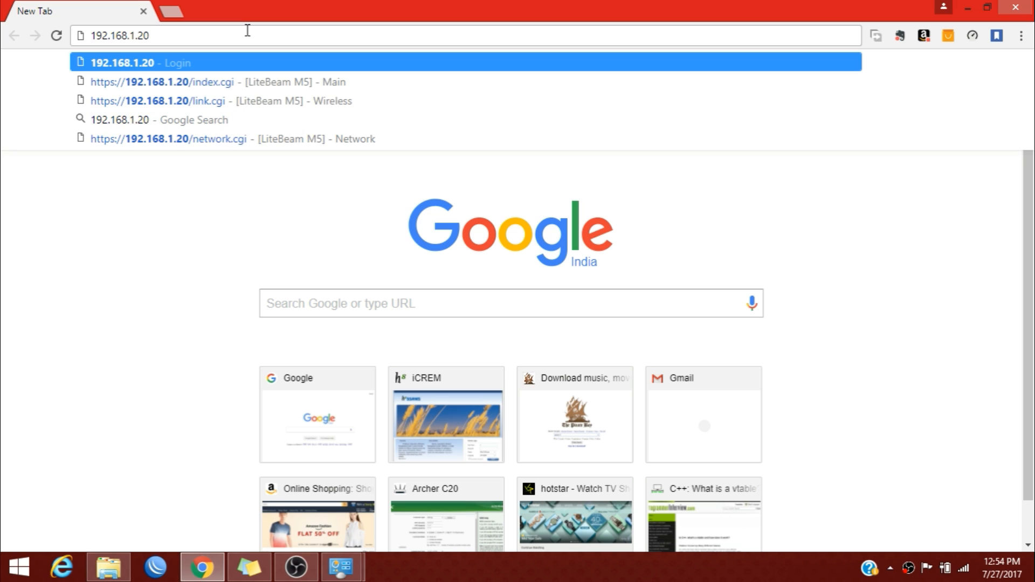
pyautogui.press('Return')
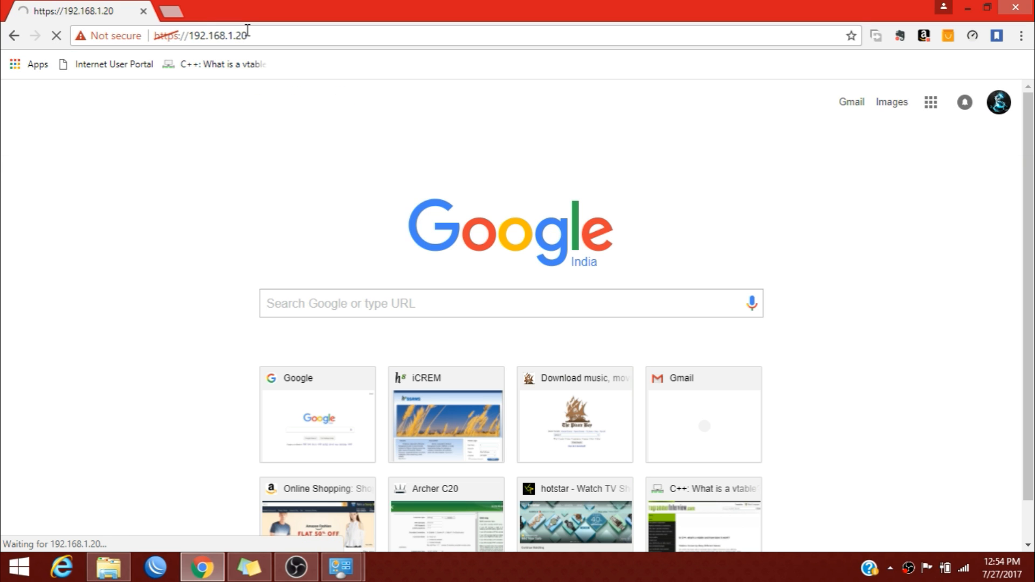
pyautogui.click(323, 405)
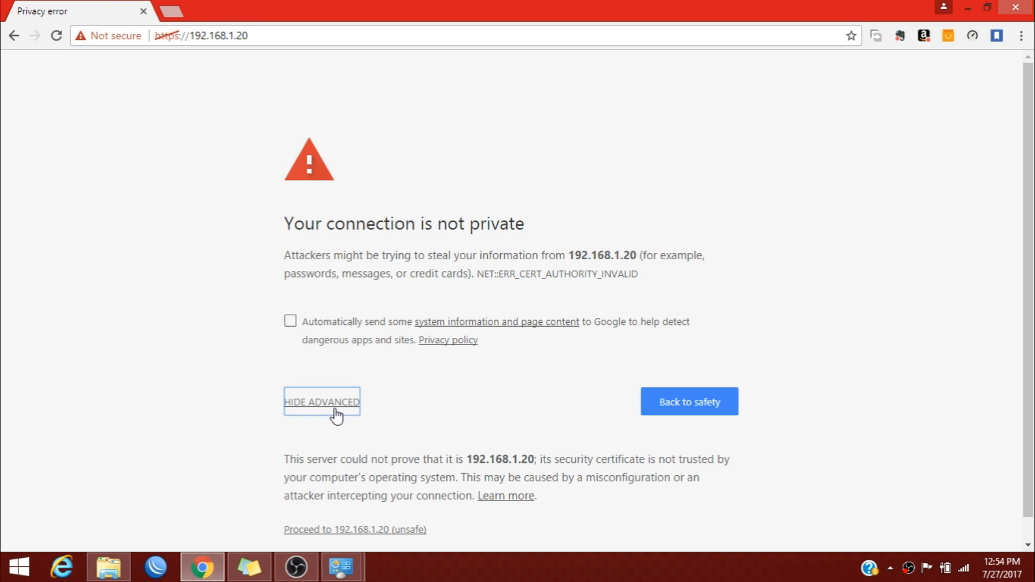
pyautogui.click(380, 508)
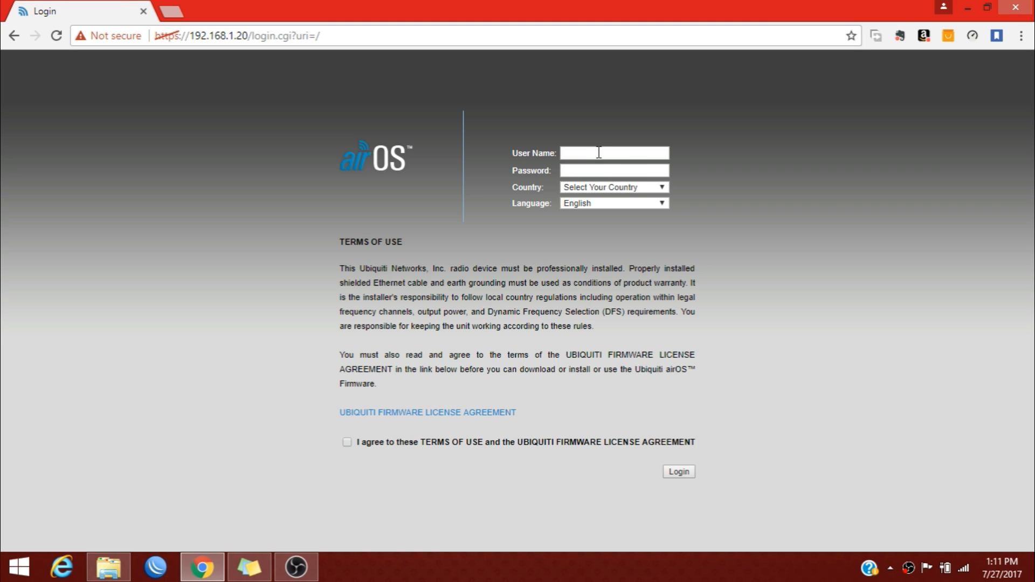
# Enter the default airOS user name and password in the login form.
pyautogui.click(598, 152)
pyautogui.write('ubnt')
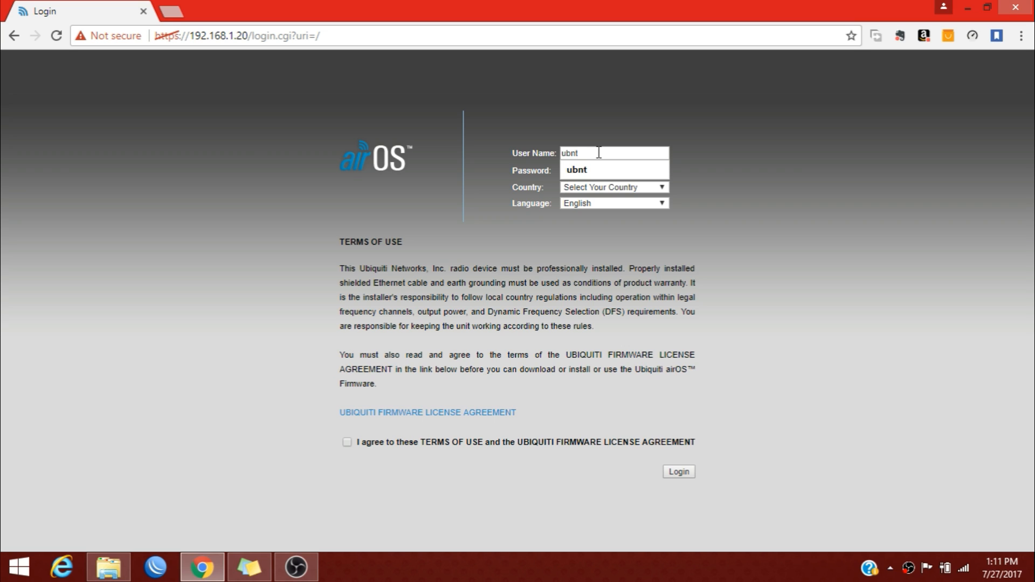
pyautogui.press('Tab')
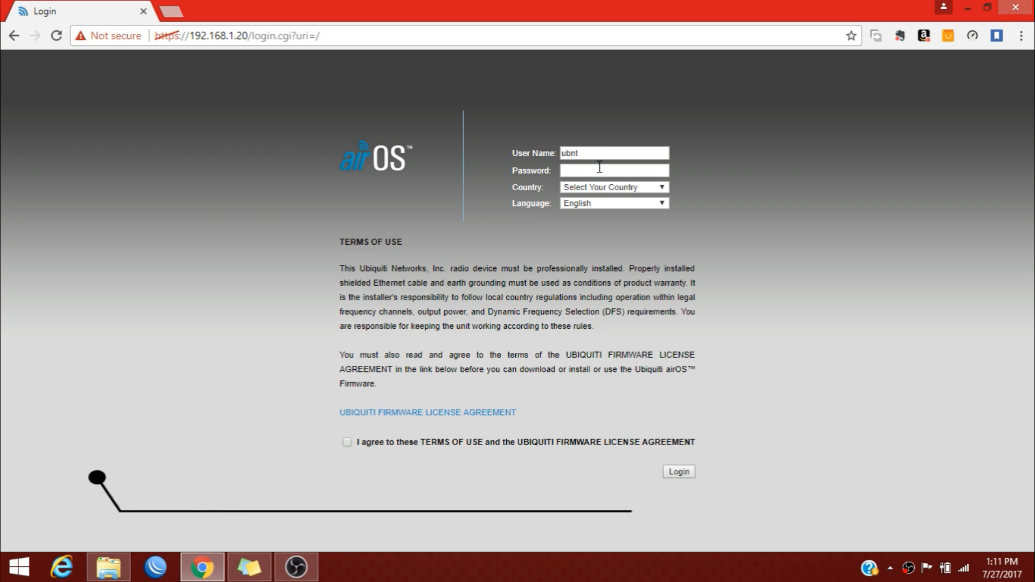
pyautogui.write('ubnt')
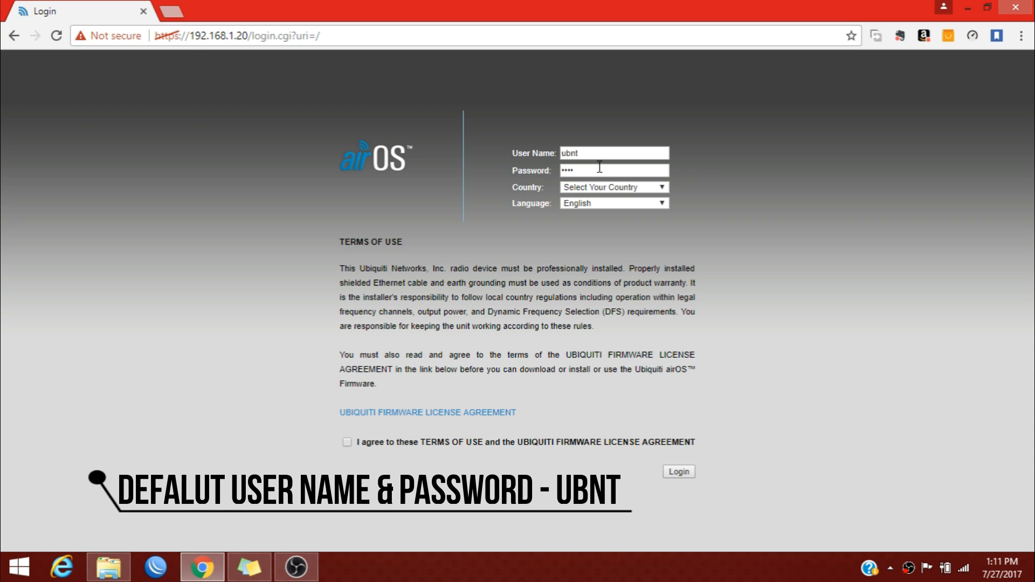
# Choose India as the country, keep English as the language, and agree to the terms.
pyautogui.click(603, 190)
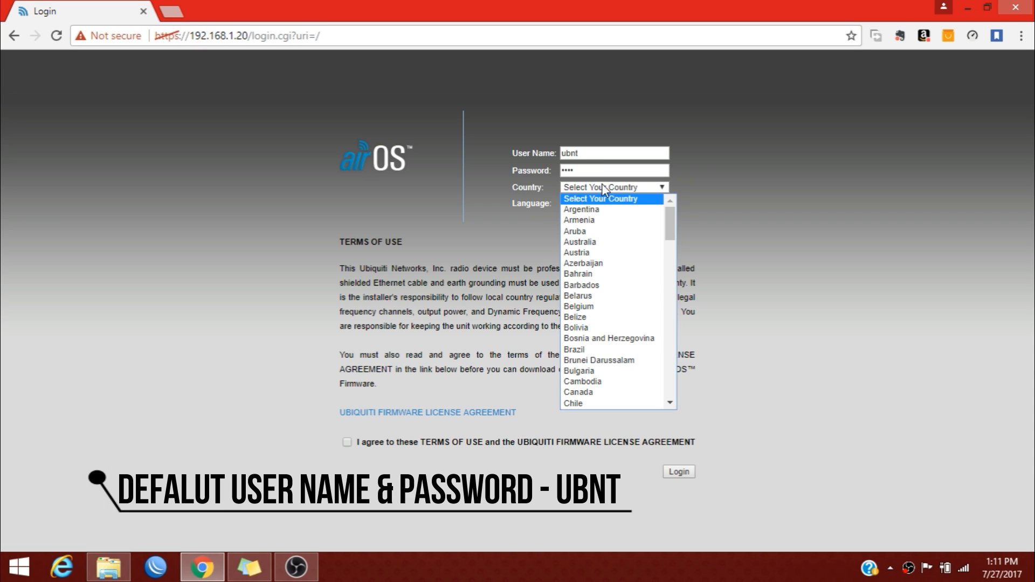
pyautogui.press('i')
pyautogui.press('n')
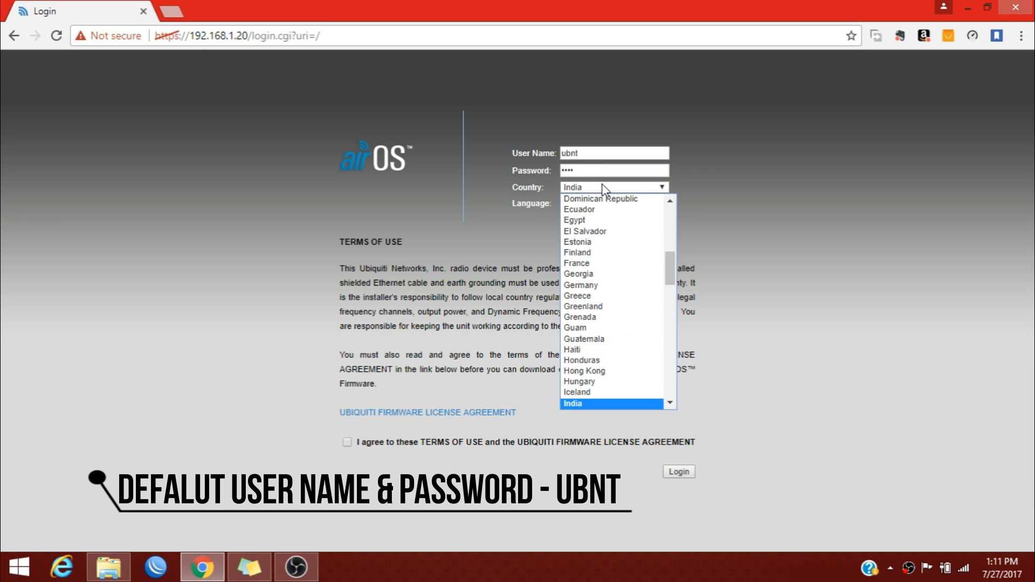
pyautogui.press('Return')
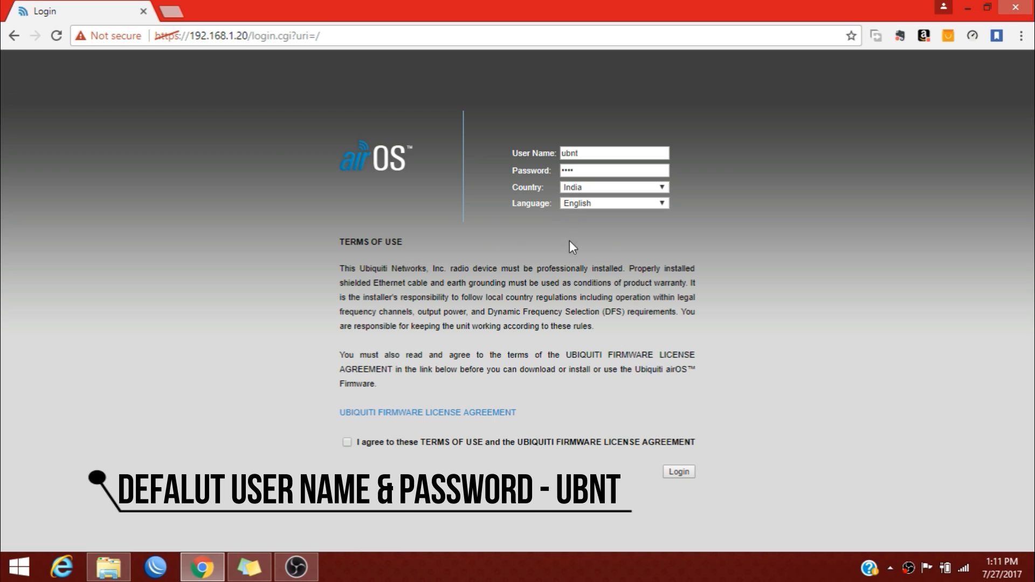
pyautogui.click(616, 203)
pyautogui.click(616, 204)
pyautogui.click(350, 441)
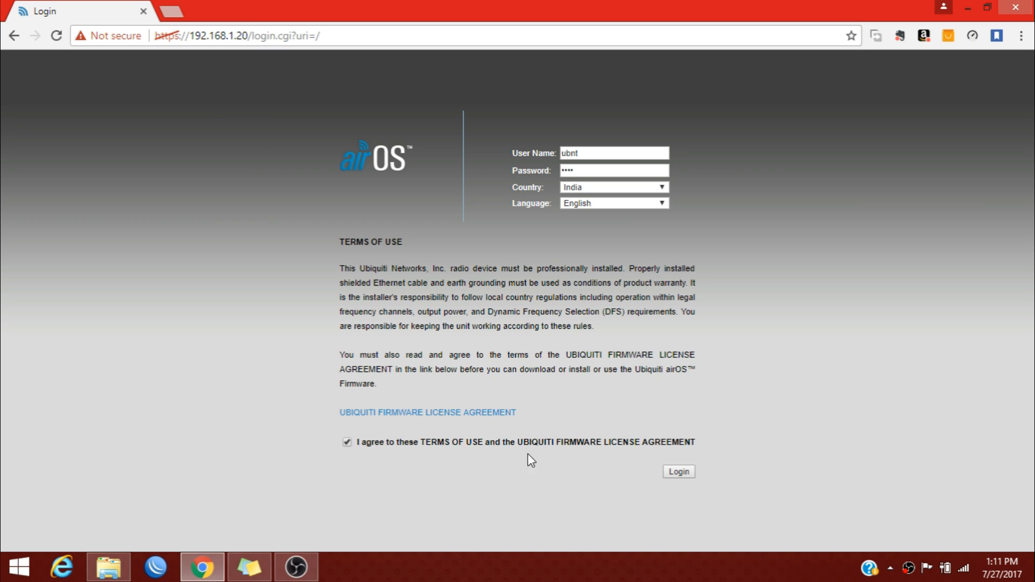
# Log in, dismiss the default-password notice, review the Main status page, and open SYSTEM.
pyautogui.click(677, 475)
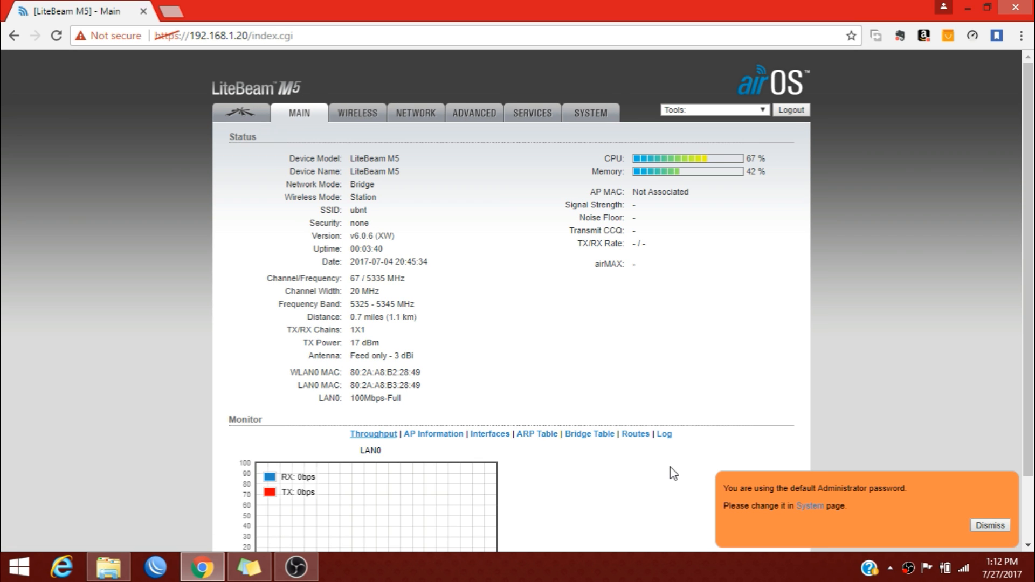
pyautogui.click(992, 525)
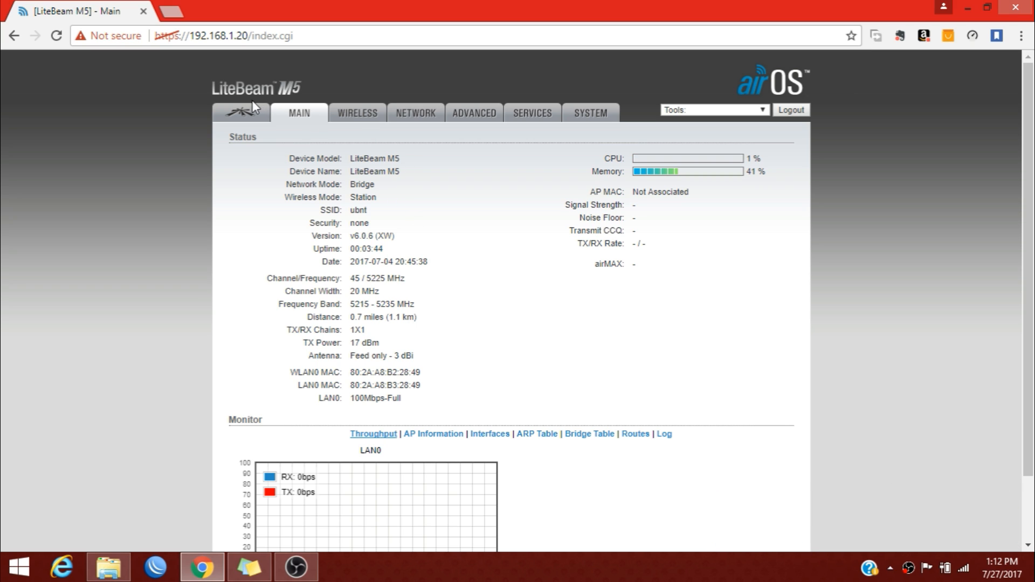
pyautogui.moveTo(286, 161); pyautogui.dragTo(408, 289)
pyautogui.click(298, 164)
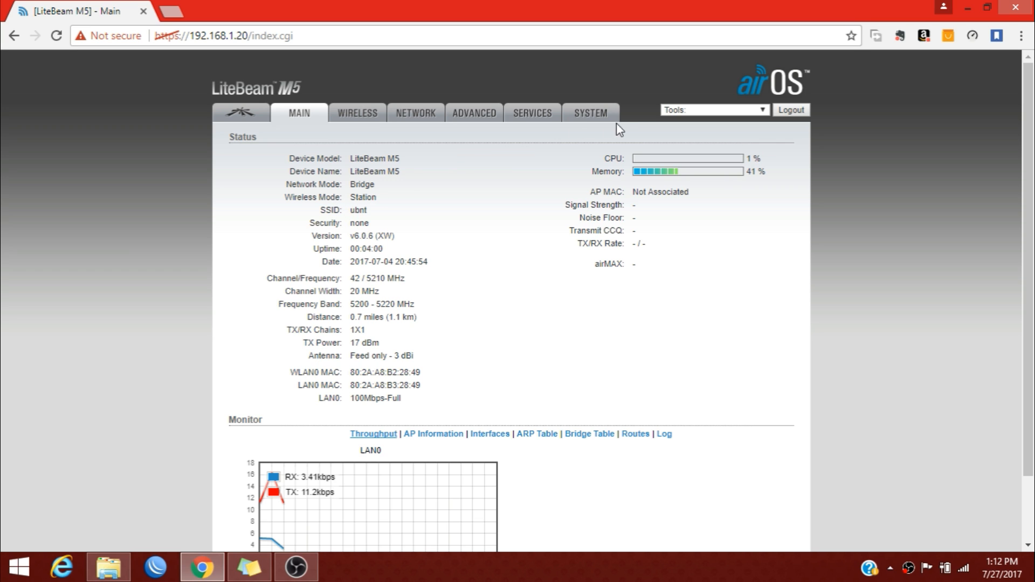
pyautogui.click(590, 114)
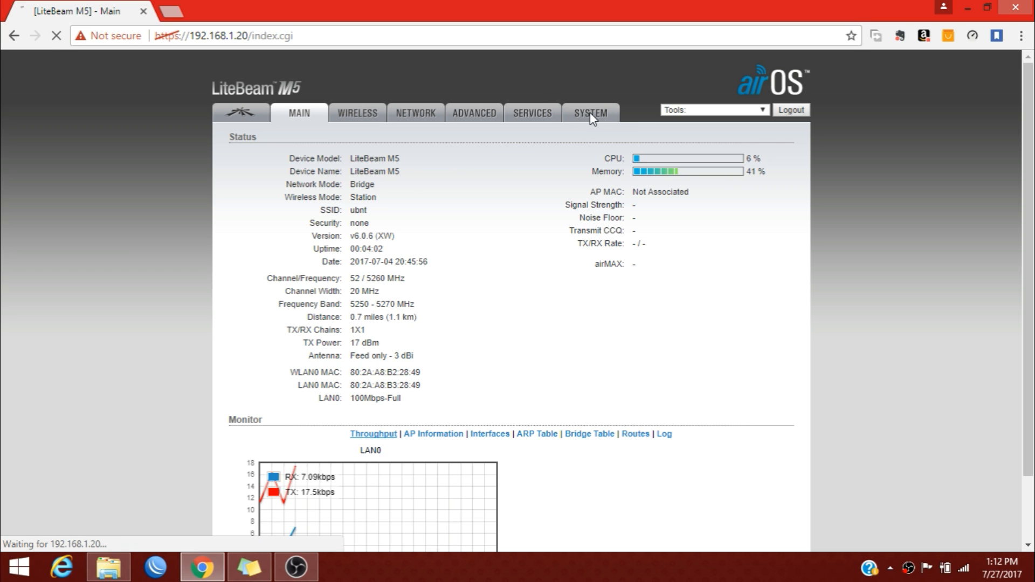
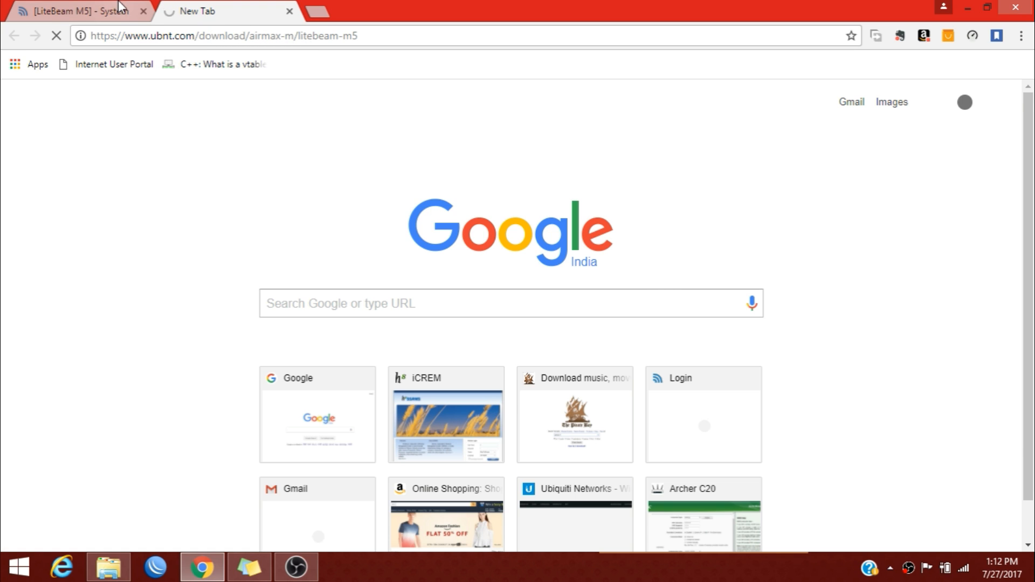
# Compare the latest LiteBeam M5 firmware on ubnt.com (v6.0.6) with the device's installed XW v6.0.6.
pyautogui.hotkey('ctrl', 'shift', 'Tab')
pyautogui.click(241, 6)
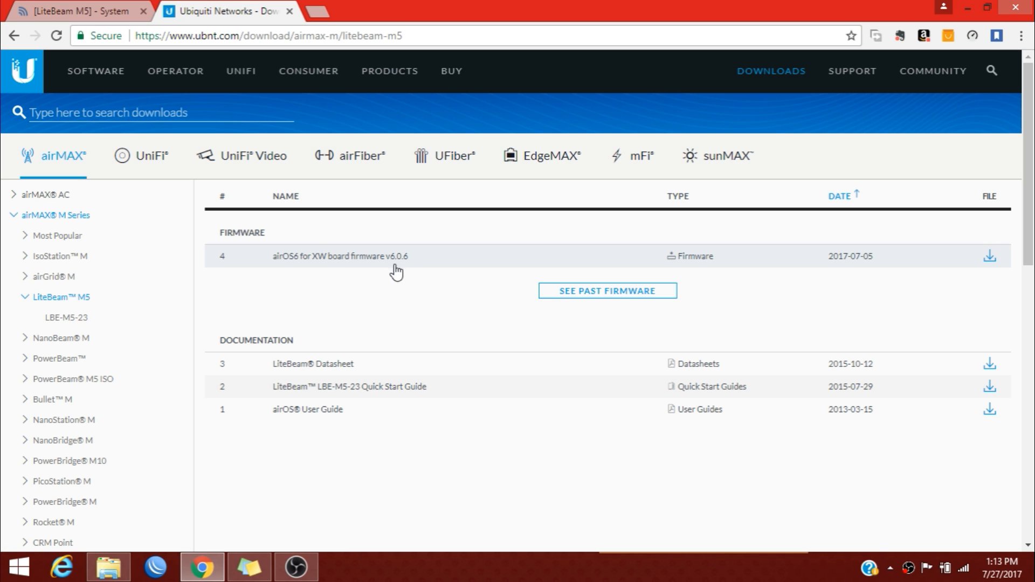
pyautogui.click(144, 7)
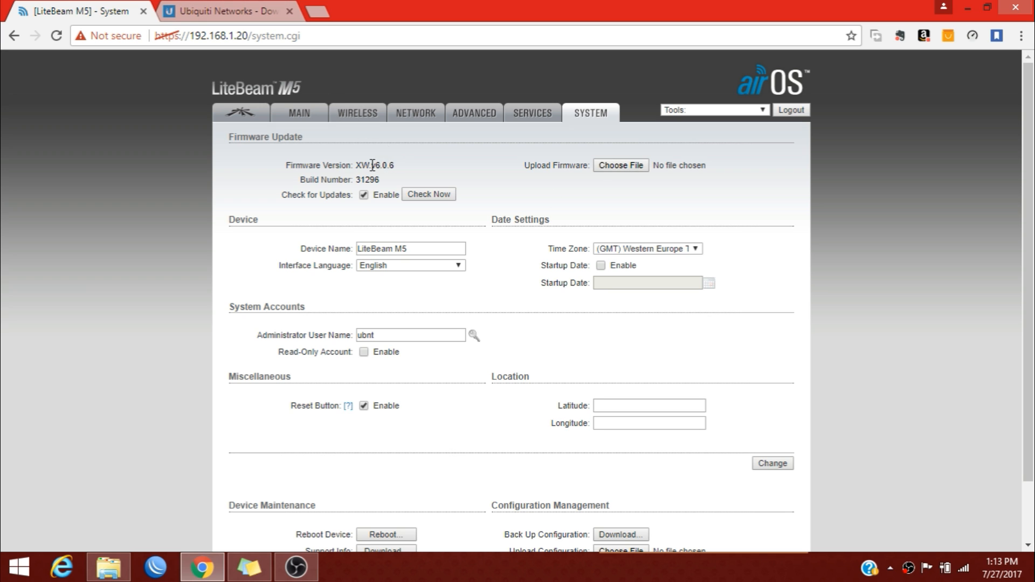
# Choose XW.v6.0.6.31296.170704.2042.bin from Downloads as the firmware file for upload.
pyautogui.click(193, 6)
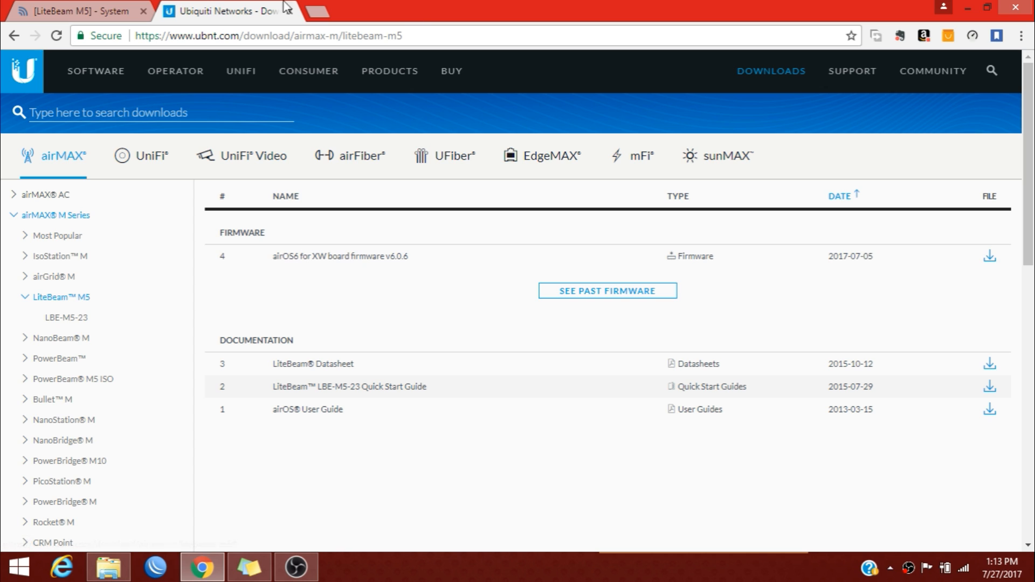
pyautogui.click(116, 11)
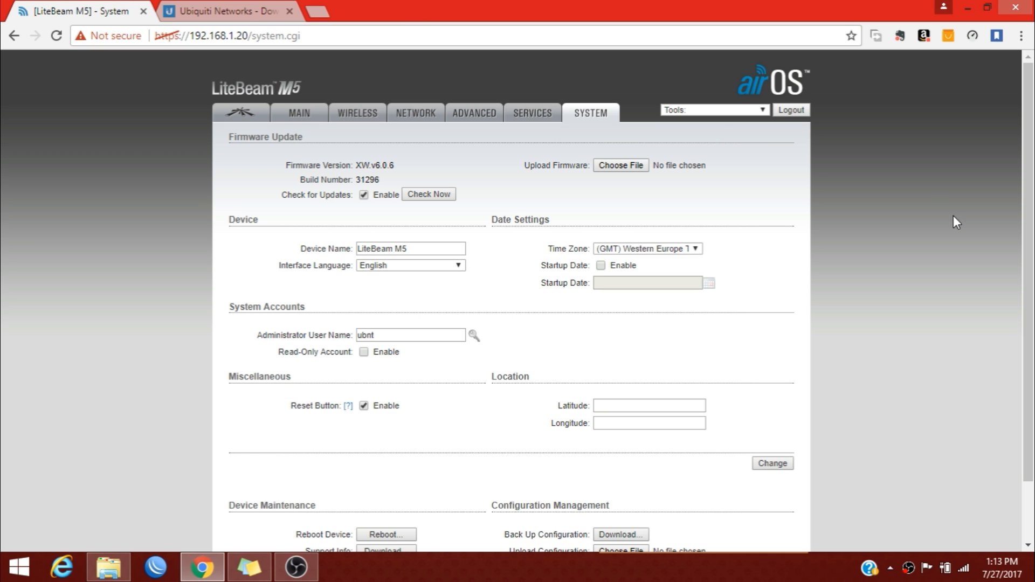
pyautogui.click(609, 170)
pyautogui.scroll(-5, 581, 223)
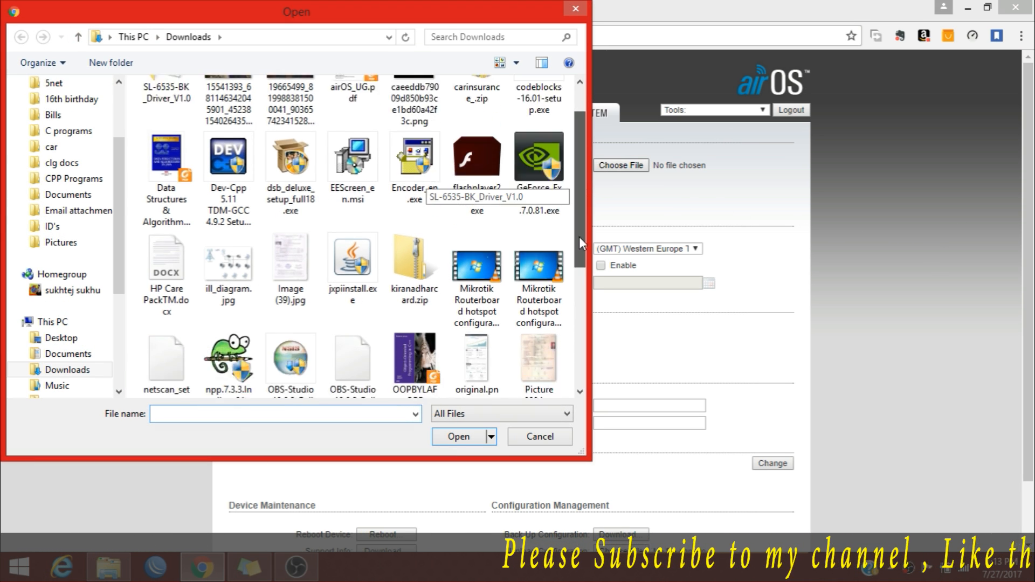
pyautogui.click(551, 345)
pyautogui.click(459, 436)
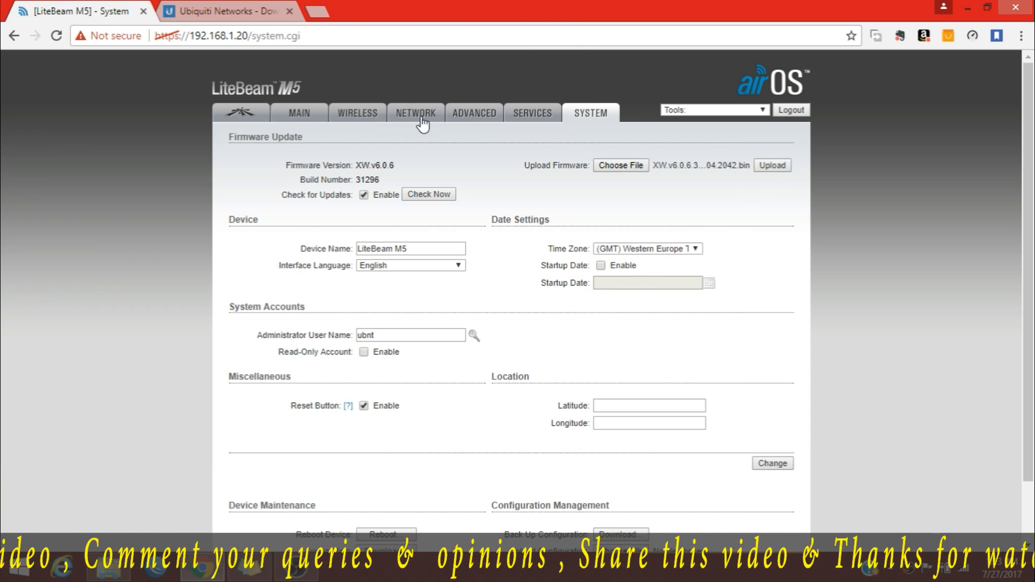
# On the Wireless tab, switch Wireless Mode from Station to Access Point and toggle WDS.
pyautogui.click(297, 122)
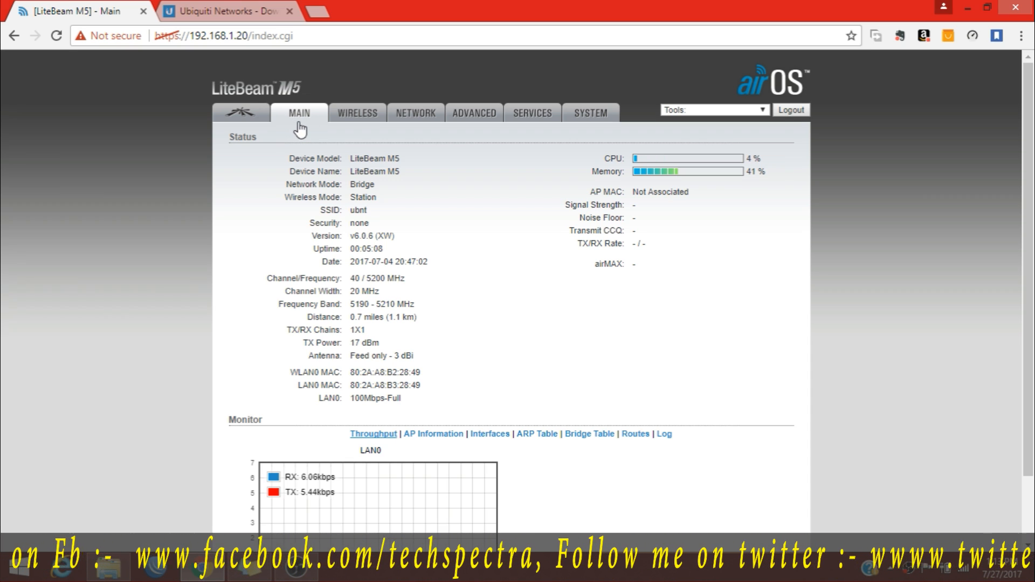
pyautogui.click(345, 116)
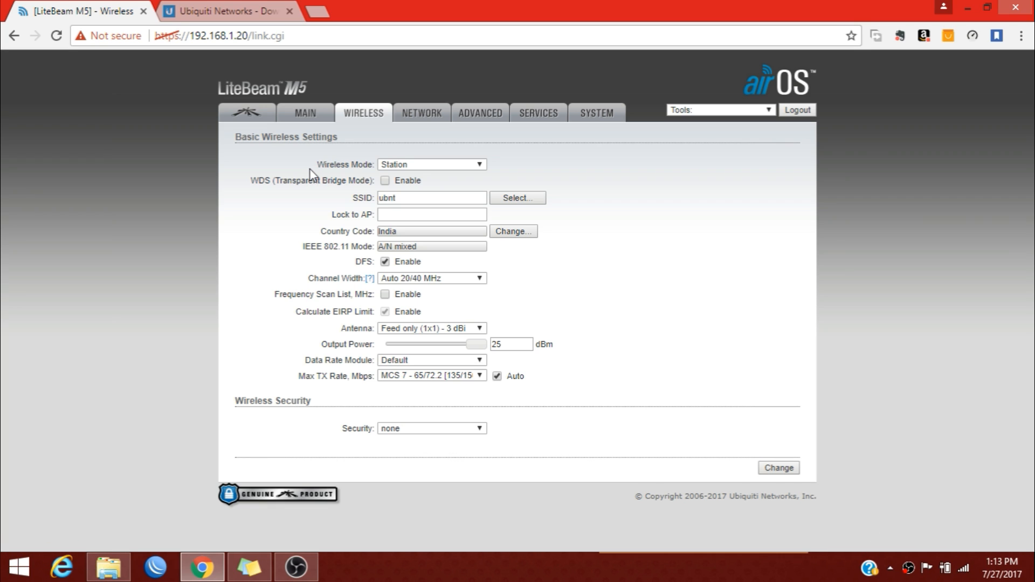
pyautogui.moveTo(319, 166); pyautogui.dragTo(360, 168)
pyautogui.click(361, 170)
pyautogui.click(388, 167)
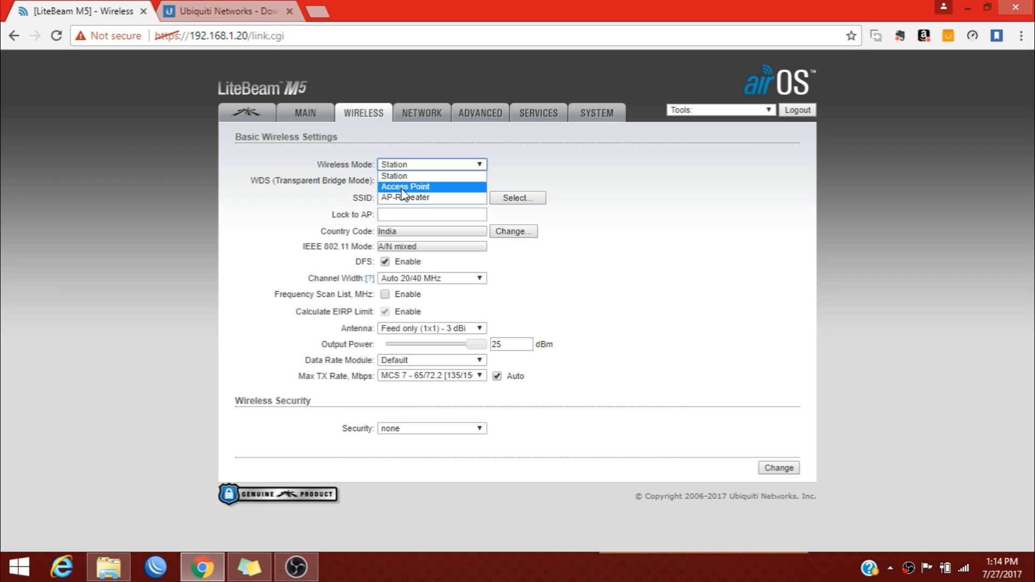
pyautogui.click(401, 187)
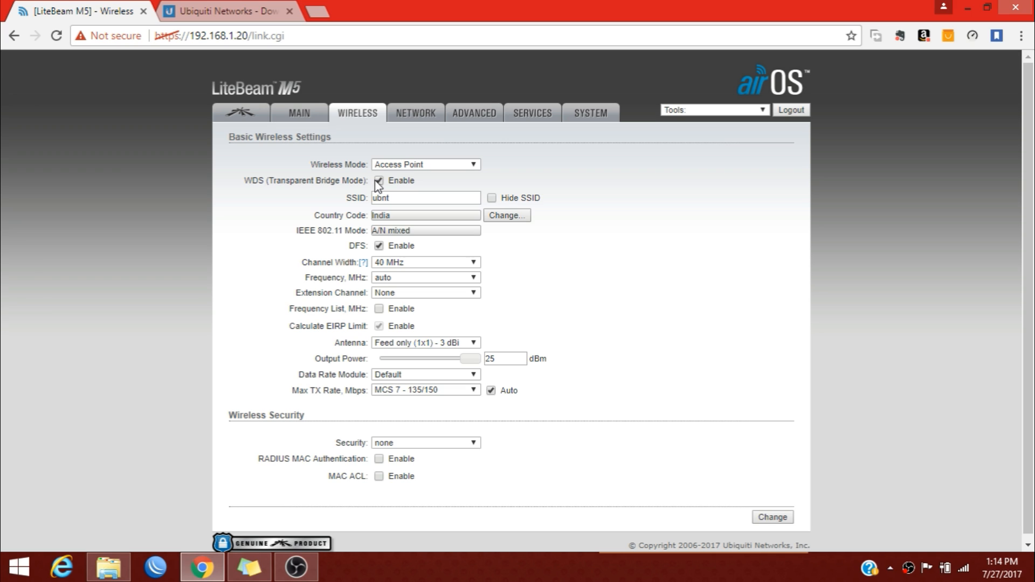
pyautogui.click(378, 181)
# Enable WDS (Transparent Bridge Mode) and change the SSID from ubnt to AP.
pyautogui.click(379, 181)
pyautogui.moveTo(411, 198); pyautogui.dragTo(364, 195)
pyautogui.press('BackSpace')
pyautogui.write('Ap')
pyautogui.press('BackSpace')
pyautogui.write('P')
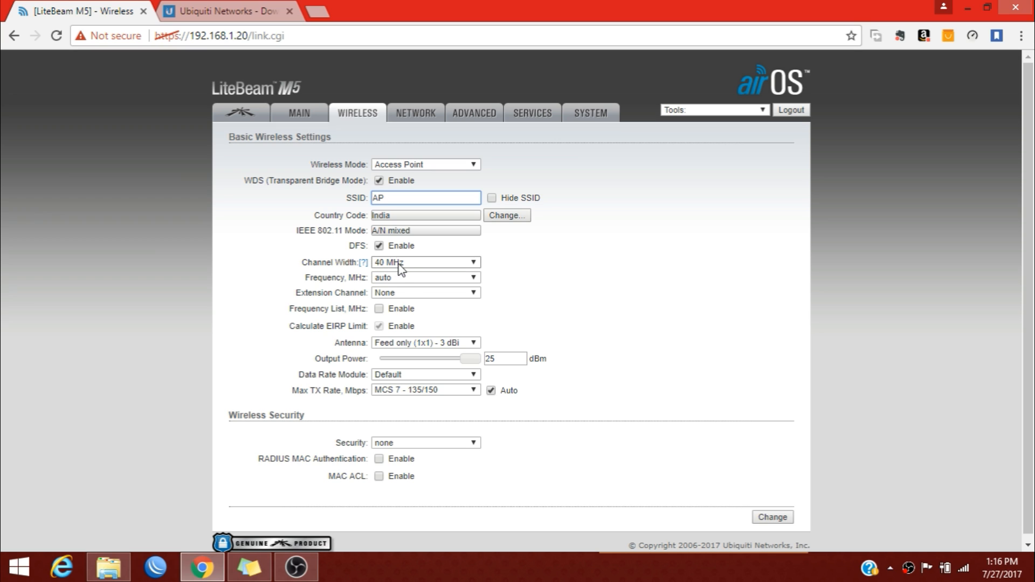
pyautogui.click(410, 263)
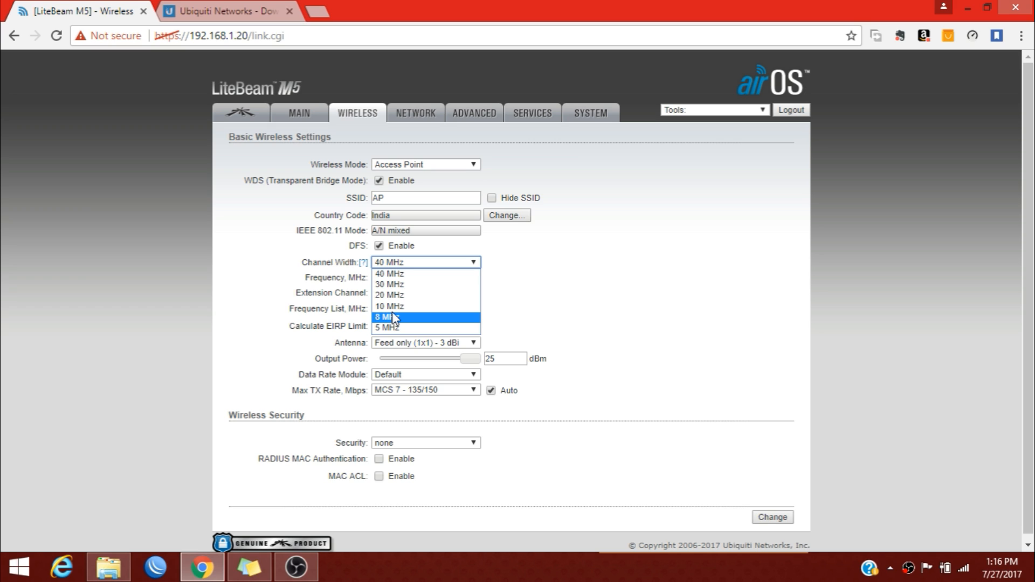
pyautogui.click(420, 297)
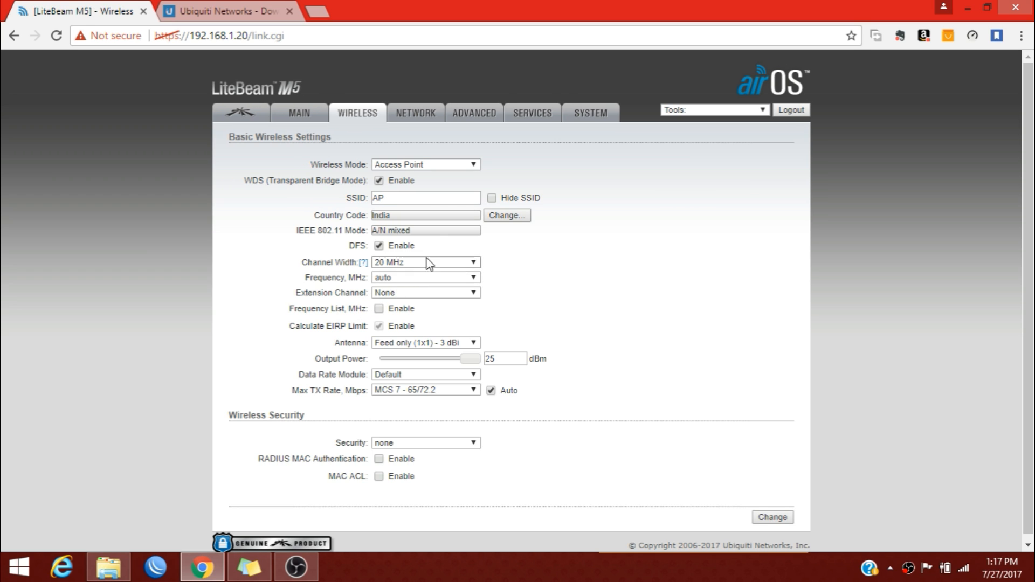
pyautogui.click(441, 263)
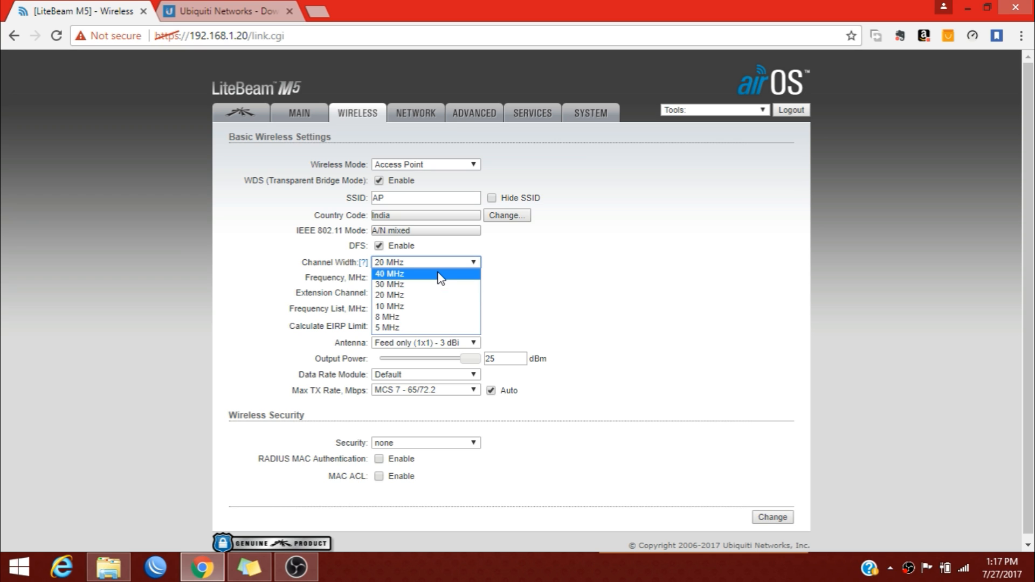
pyautogui.click(382, 274)
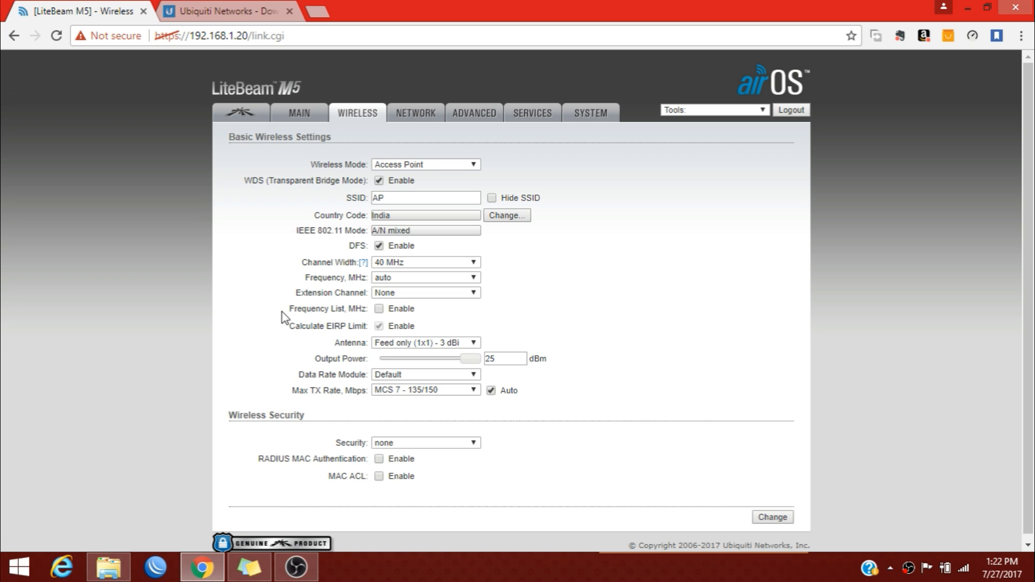
pyautogui.moveTo(283, 313); pyautogui.dragTo(326, 314)
pyautogui.moveTo(326, 315); pyautogui.dragTo(345, 314)
pyautogui.click(273, 326)
# Set the antenna to the 11x14 (1x1) - 23 dBi option and keep the data rate module at Default.
pyautogui.click(393, 344)
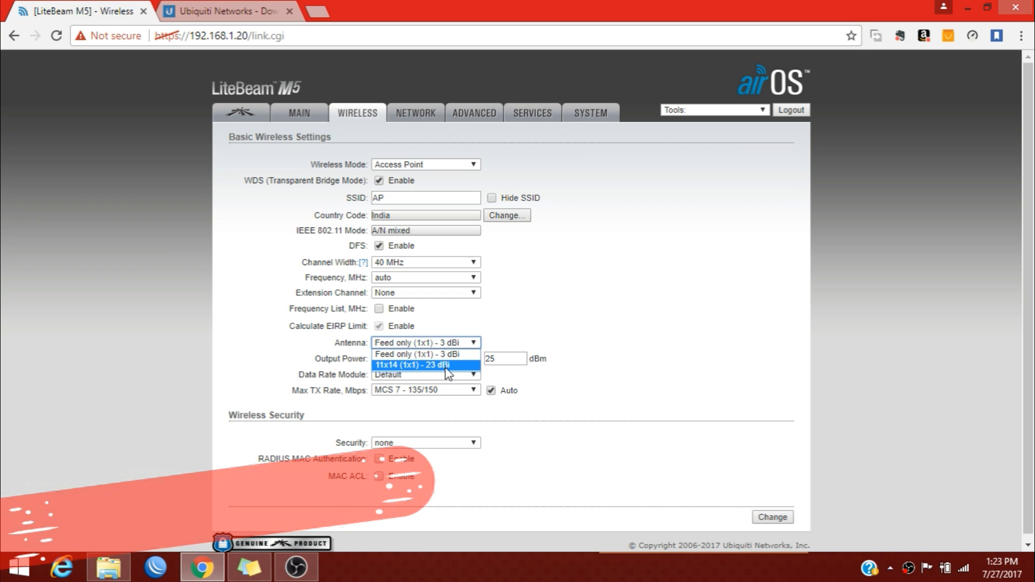
pyautogui.click(425, 367)
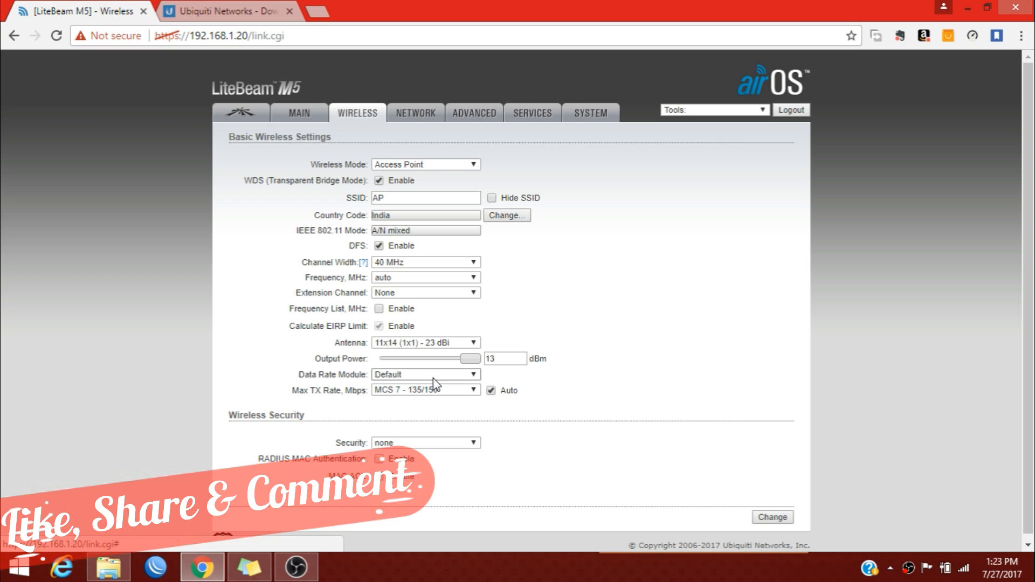
pyautogui.click(386, 374)
pyautogui.click(386, 384)
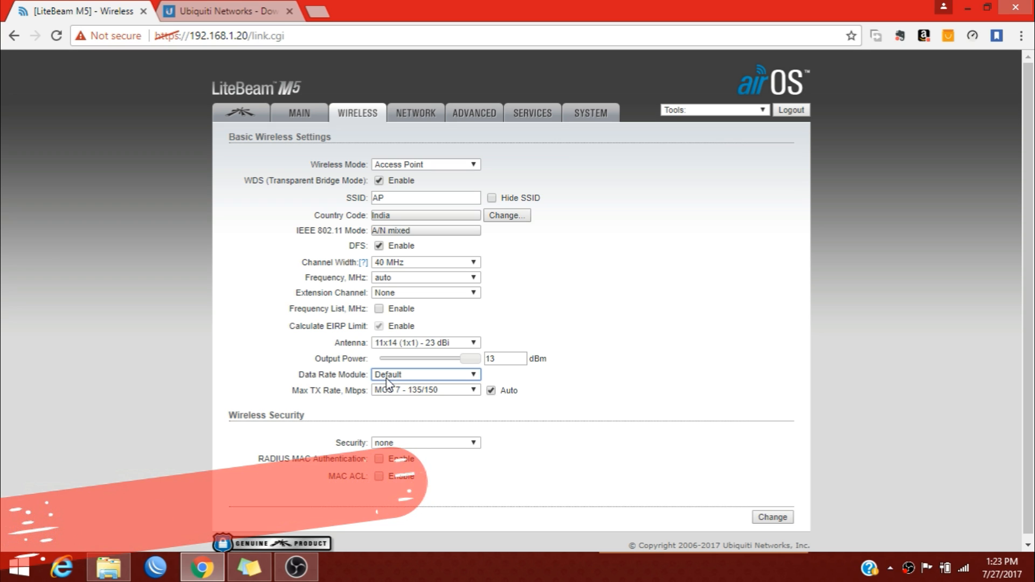
pyautogui.click(440, 376)
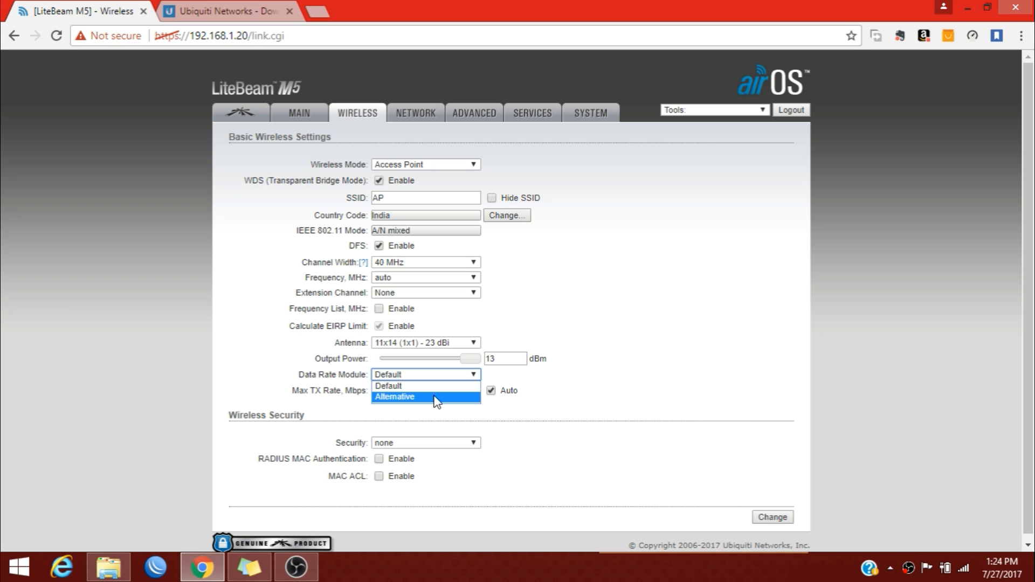
pyautogui.click(522, 380)
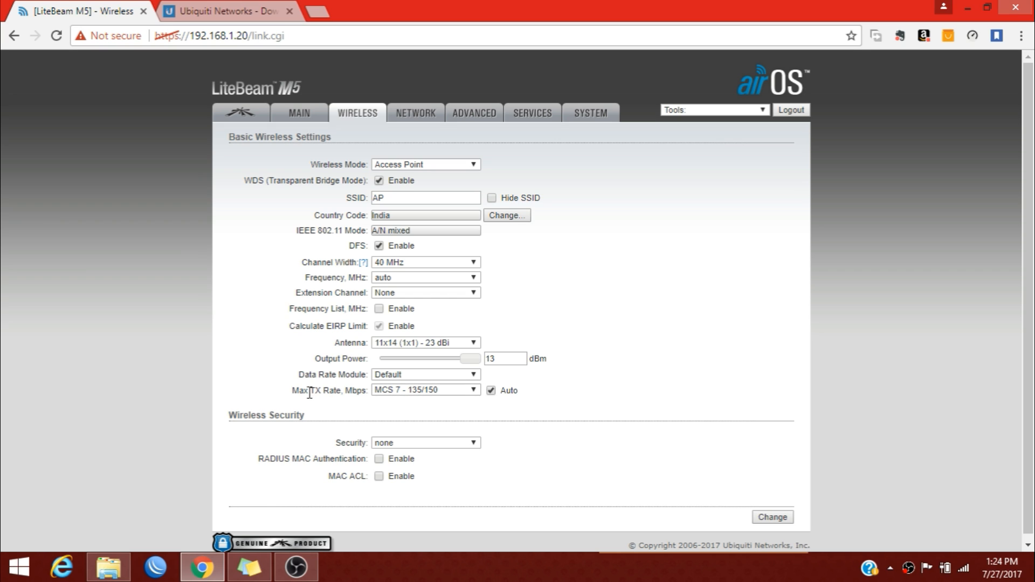
# Leave the maximum TX rate at MCS 7 - 135/150.
pyautogui.click(380, 391)
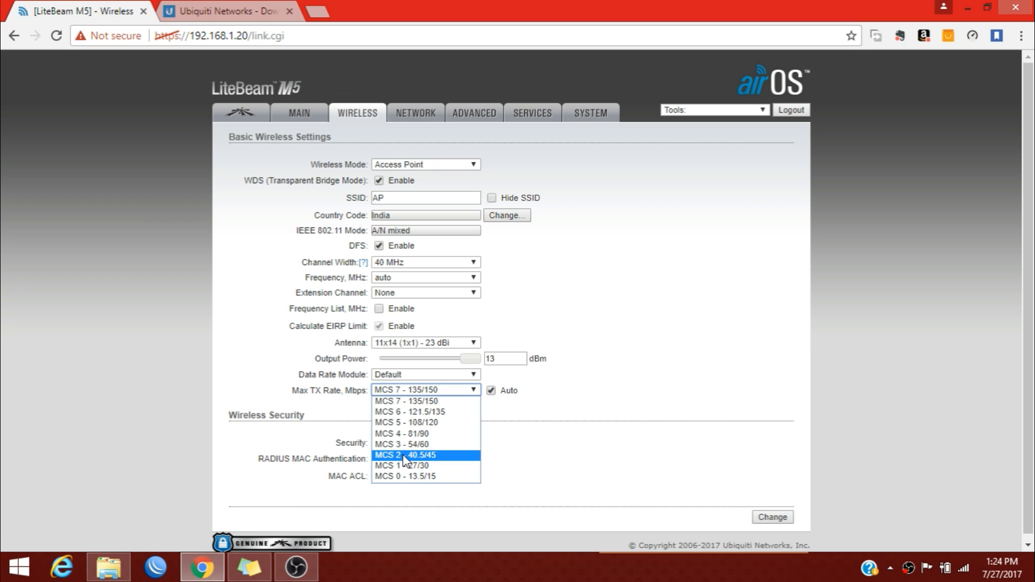
pyautogui.click(393, 401)
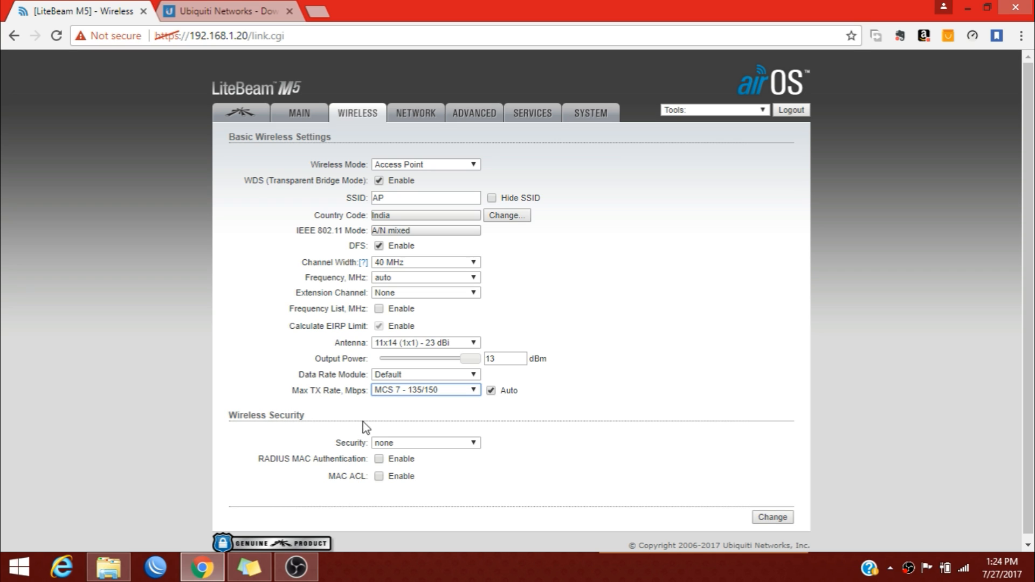
pyautogui.click(388, 442)
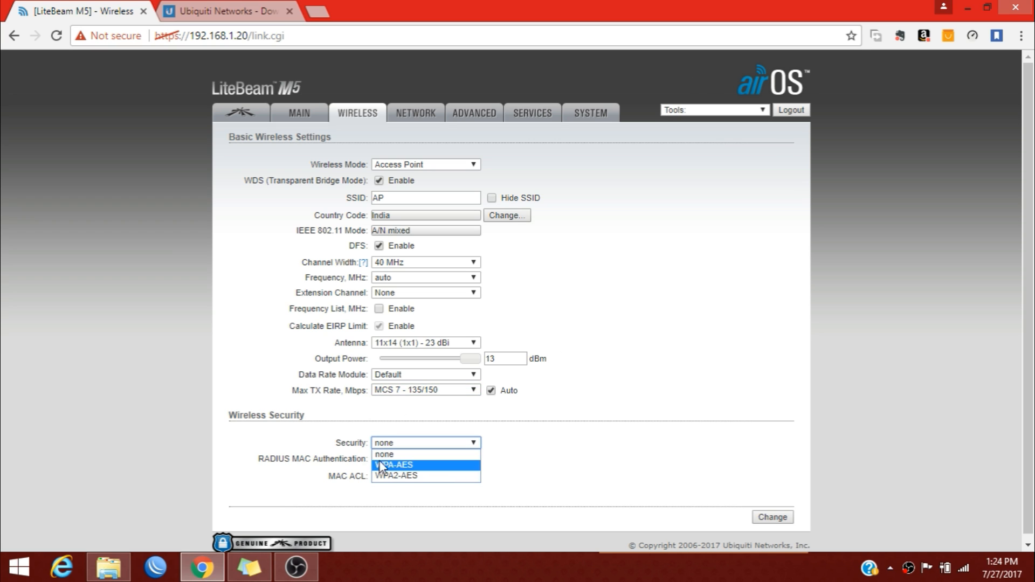
# Set wireless security to WPA2-AES and enter the WPA preshared key.
pyautogui.click(415, 476)
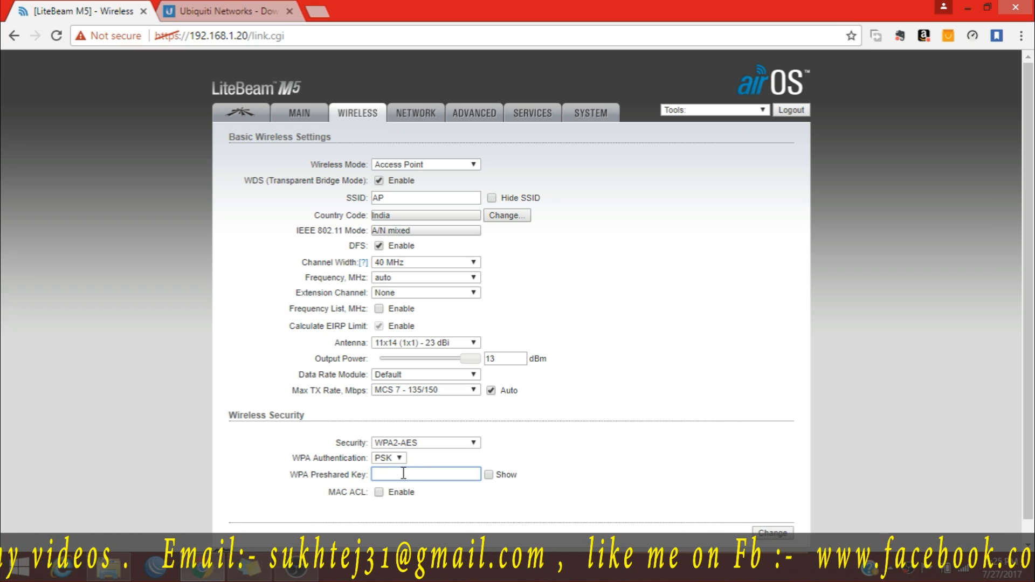
pyautogui.click(489, 474)
pyautogui.click(457, 475)
pyautogui.write('12345678')
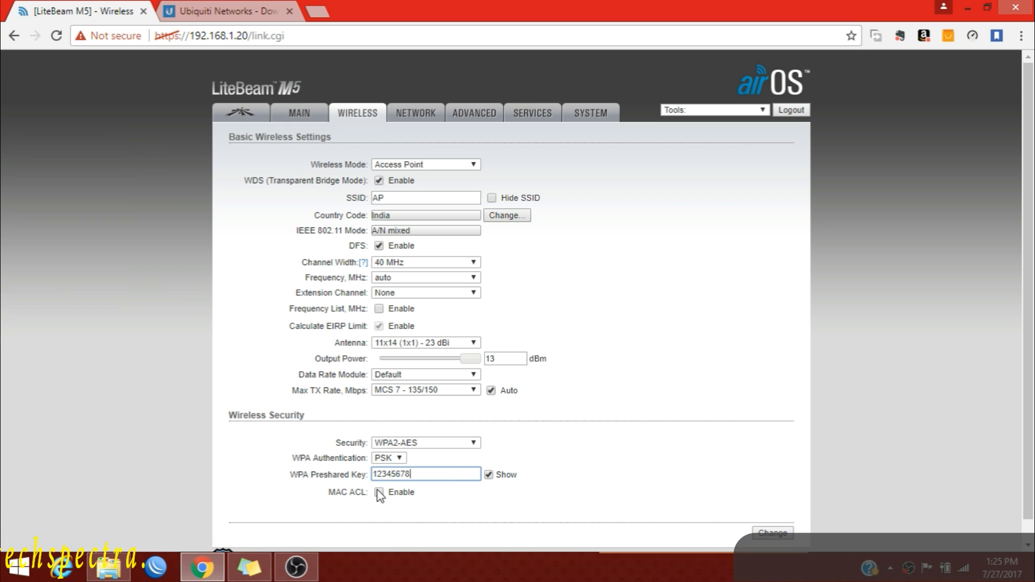
pyautogui.scroll(-1, 380, 494)
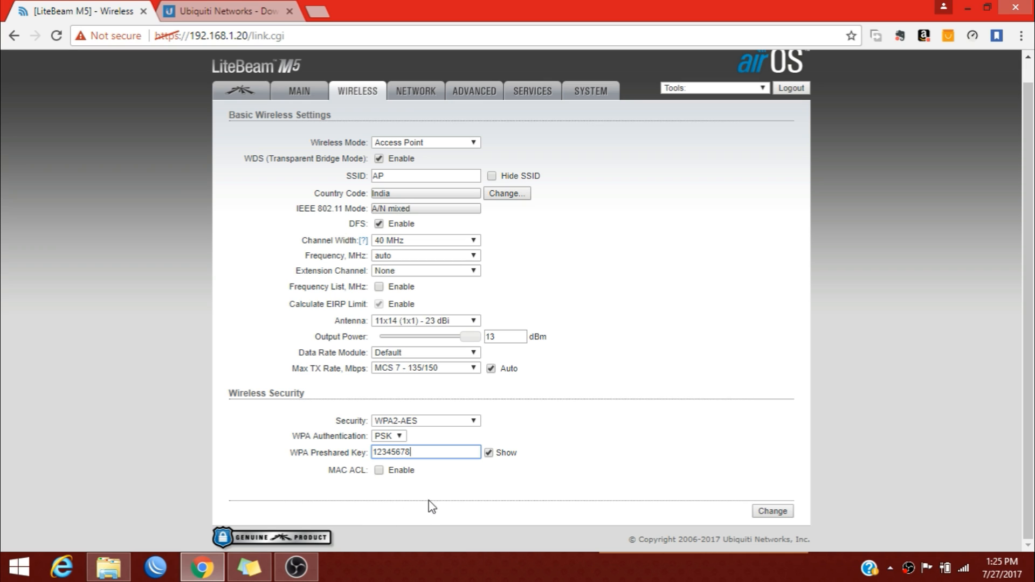
# Enable MAC ACL with the Allow policy and open the empty MAC ACL list.
pyautogui.click(392, 472)
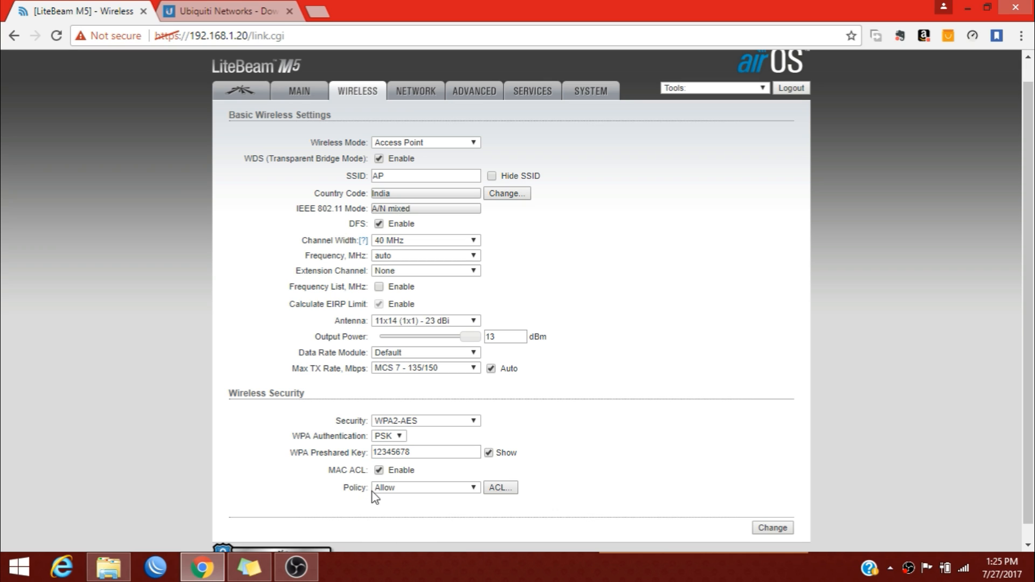
pyautogui.click(386, 490)
pyautogui.click(407, 489)
pyautogui.click(500, 488)
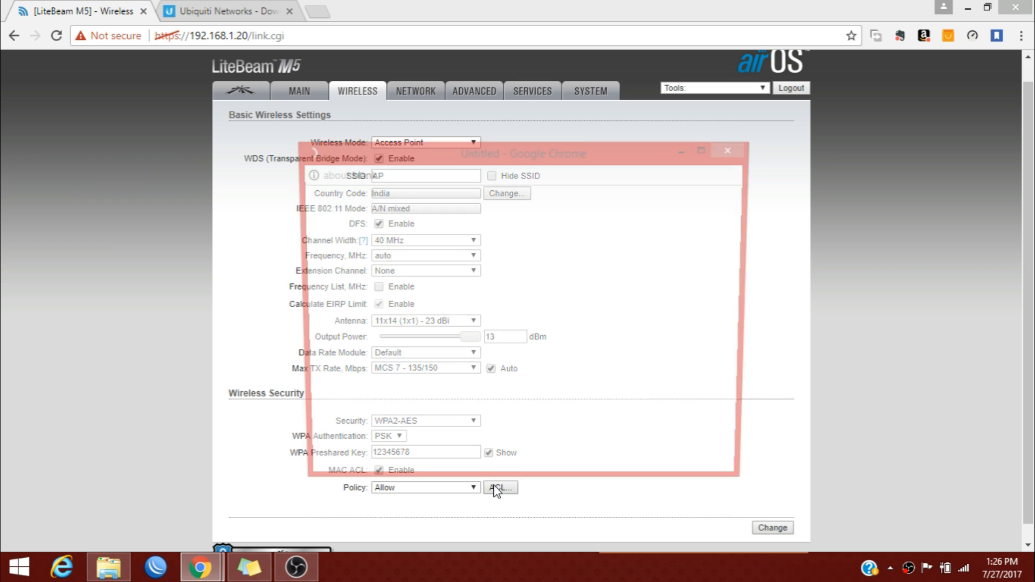
pyautogui.click(396, 238)
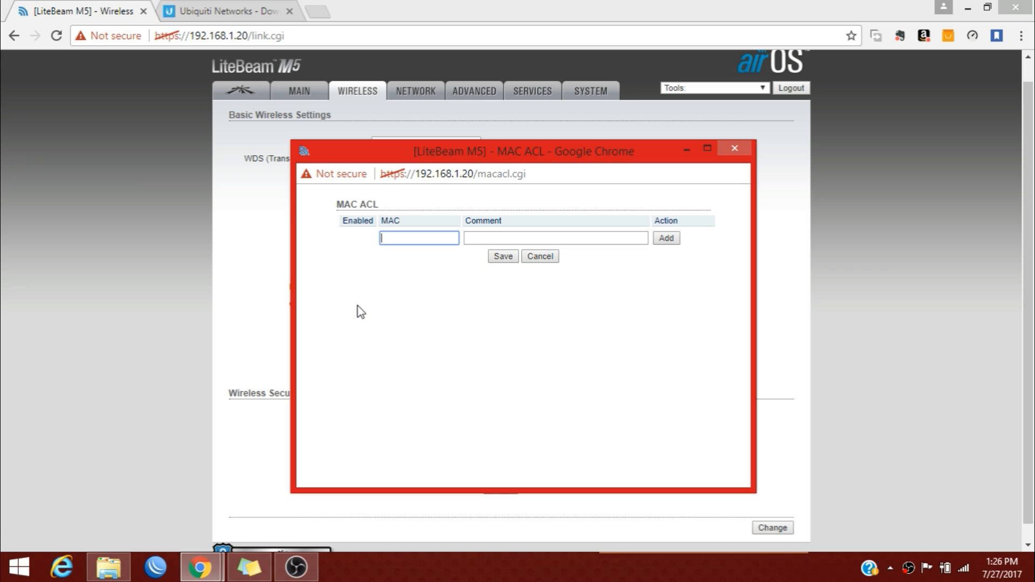
# Close and reopen the MAC ACL window without adding any MAC entries.
pyautogui.click(735, 148)
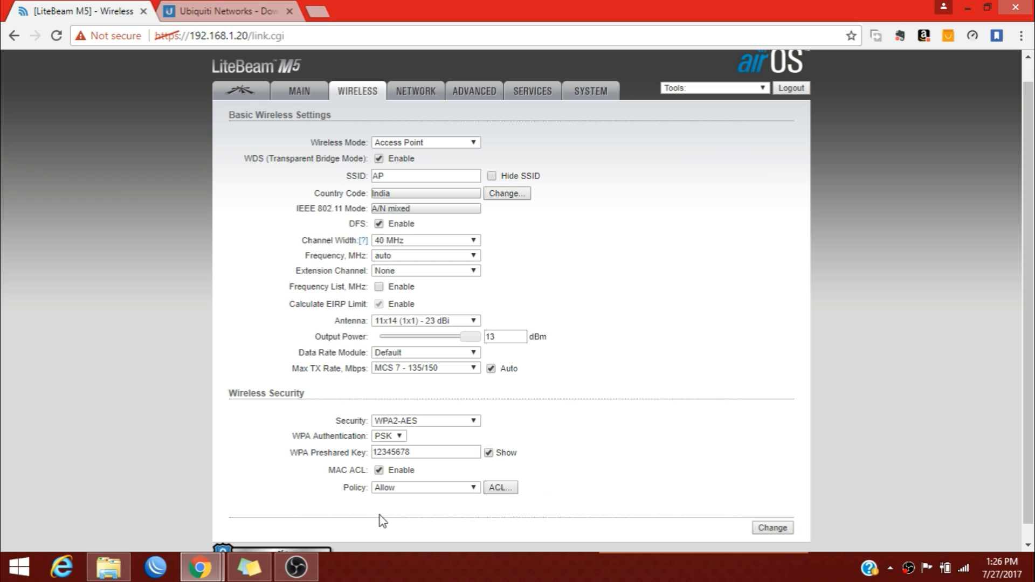
pyautogui.moveTo(221, 570)
pyautogui.click(342, 462)
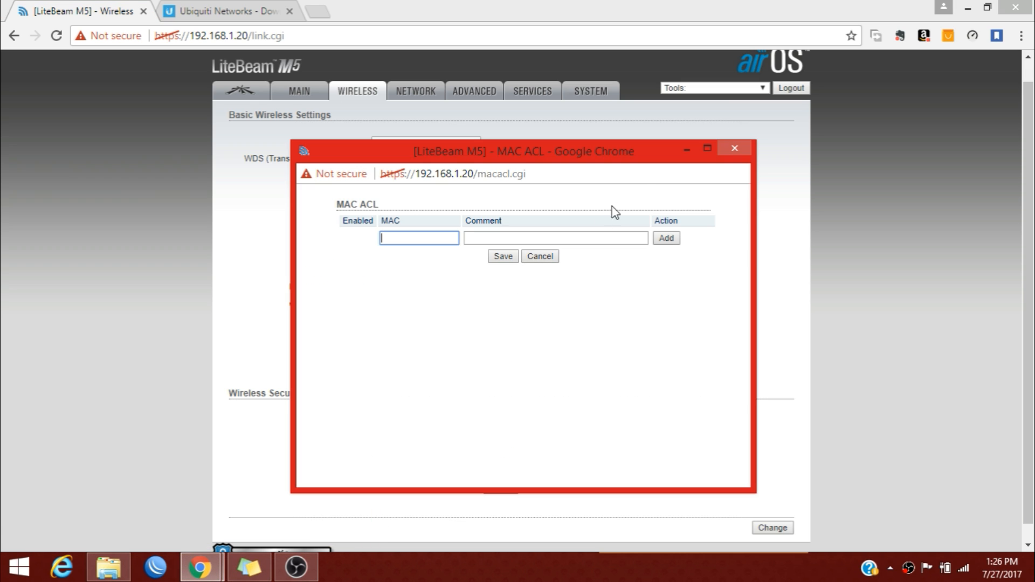
pyautogui.click(745, 144)
pyautogui.click(438, 488)
pyautogui.click(428, 511)
pyautogui.click(498, 489)
# Close the MAC ACL window, disable MAC ACL, and submit the wireless changes.
pyautogui.click(733, 149)
pyautogui.click(379, 471)
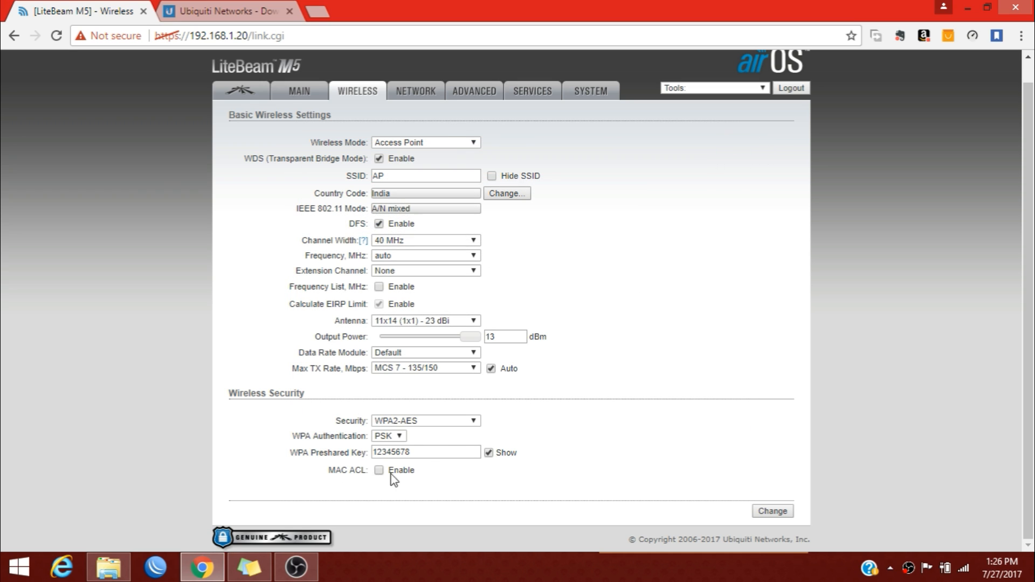
pyautogui.click(756, 510)
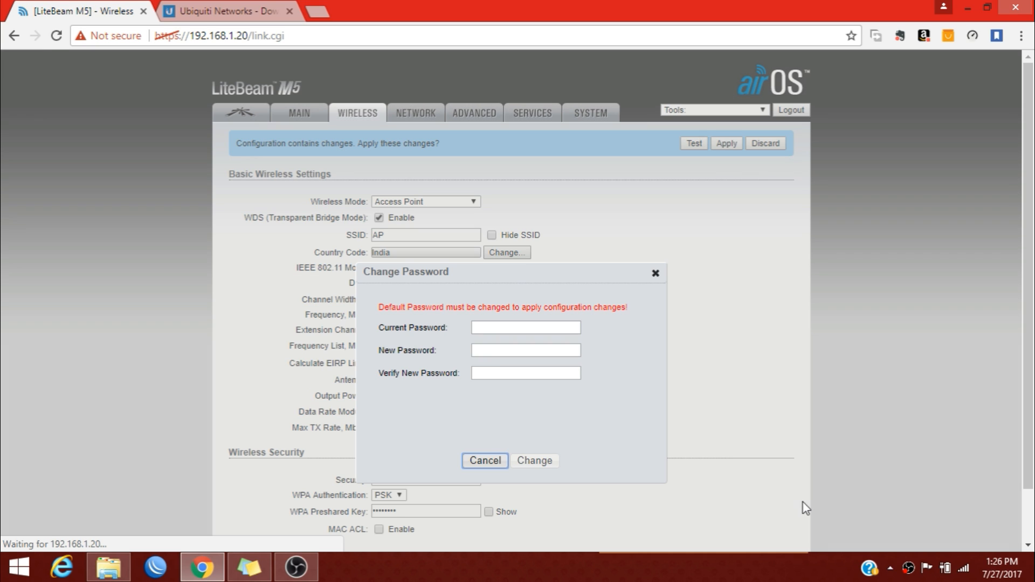
pyautogui.click(534, 328)
# Enter the current default password, then type and confirm a new login password.
pyautogui.write('ubnt')
pyautogui.press('Tab')
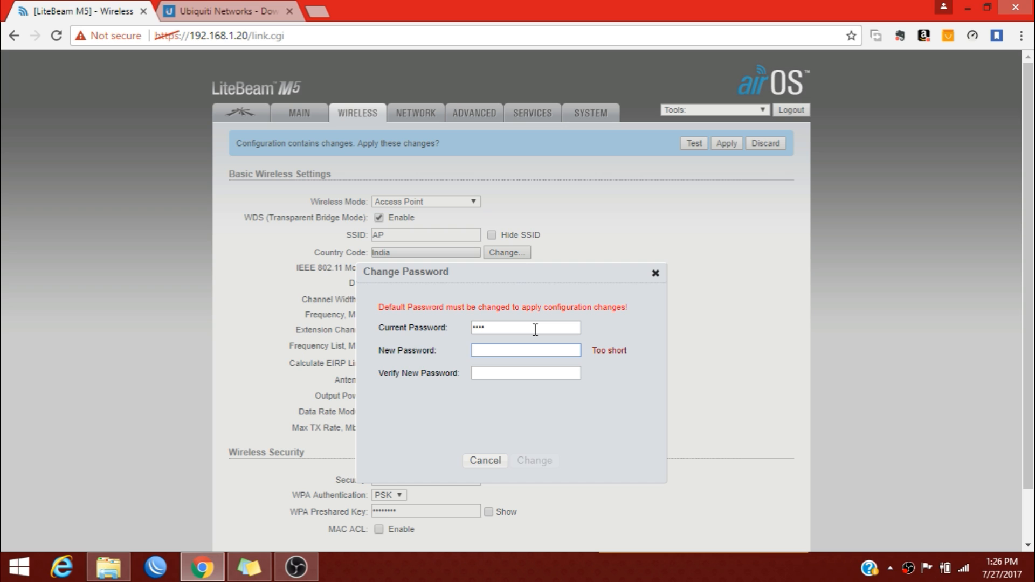
pyautogui.write('••••••••')
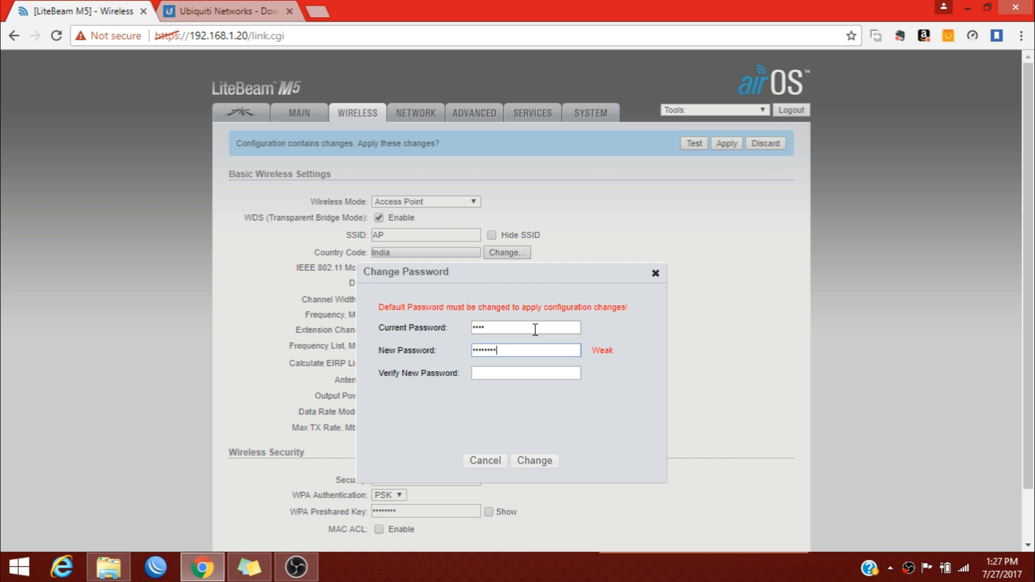
pyautogui.write('••••••••')
pyautogui.click(551, 460)
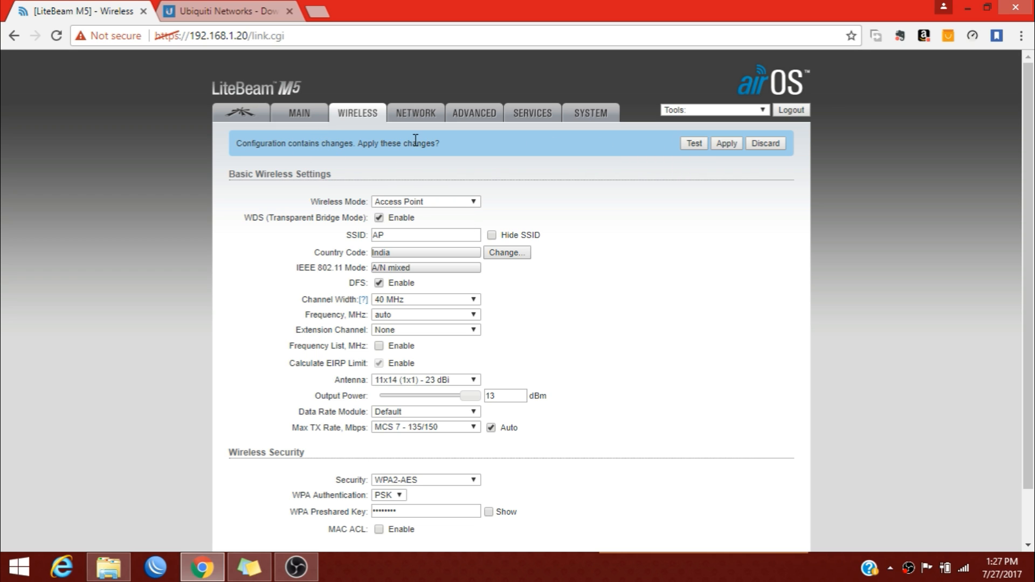
# Apply the pending changes and log back in with the administrator user name and new password.
pyautogui.click(719, 147)
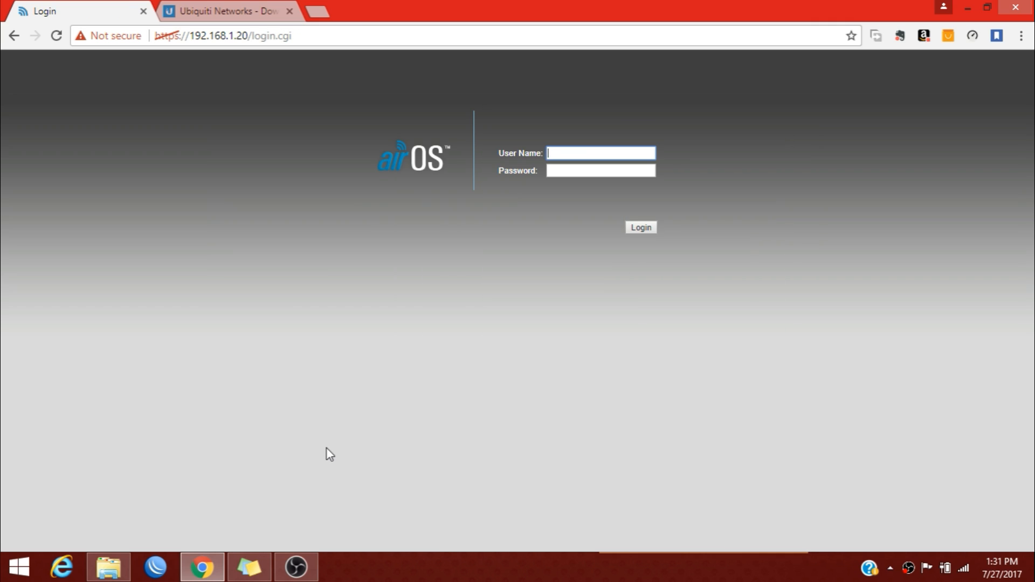
pyautogui.write('ubnte')
pyautogui.press('BackSpace')
pyautogui.press('Tab')
pyautogui.write('••••••••')
pyautogui.click(642, 218)
pyautogui.click(642, 228)
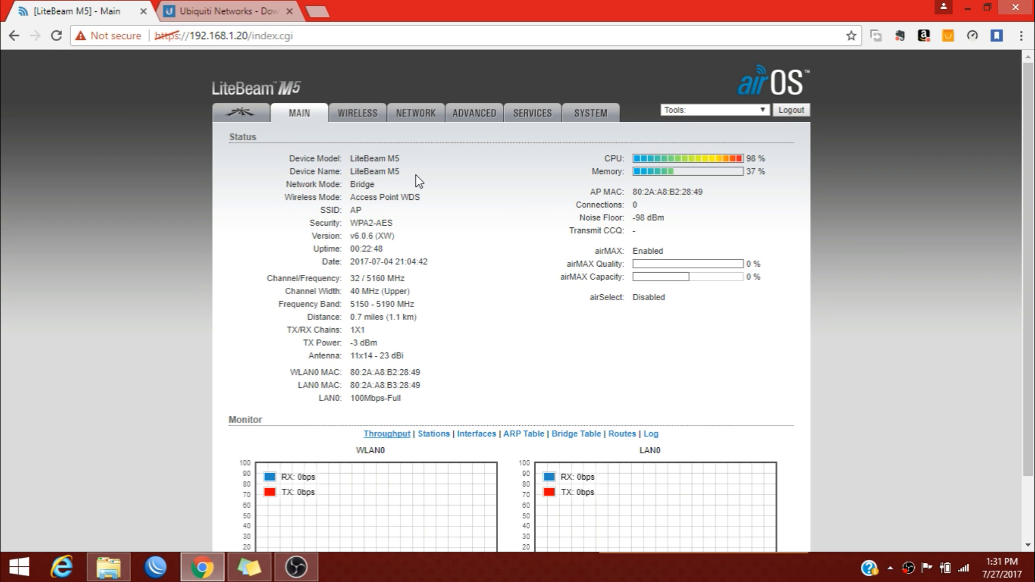
# Check the status shows Access Point WDS mode with SSID AP, then go to the Network page.
pyautogui.moveTo(319, 210); pyautogui.dragTo(367, 212)
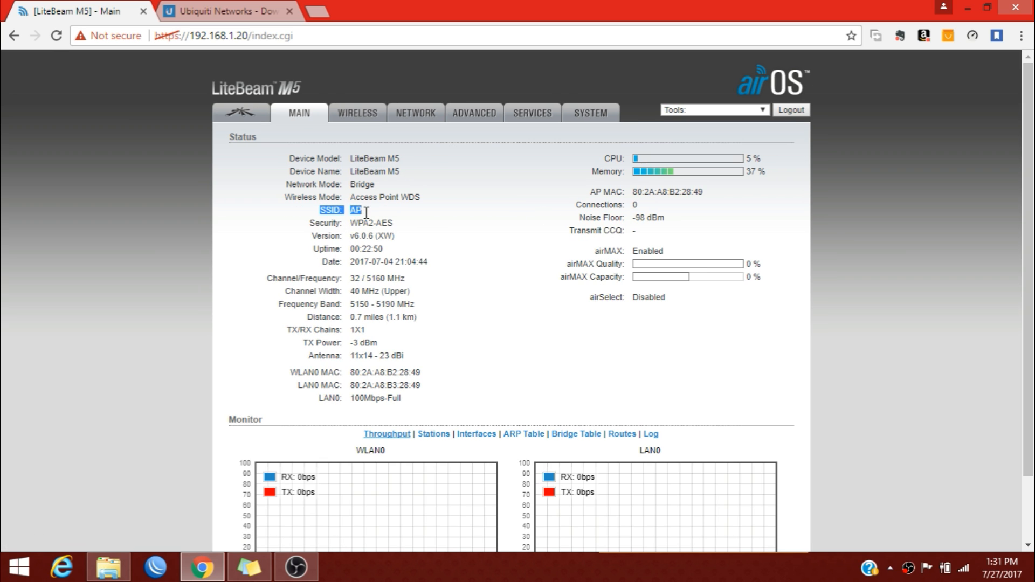
pyautogui.click(345, 215)
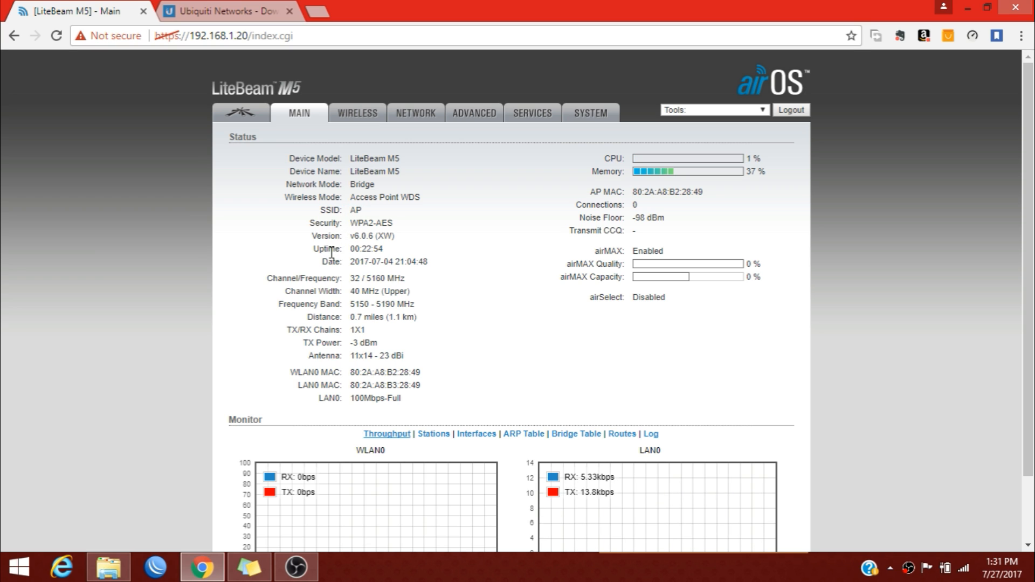
pyautogui.scroll(-3, 376, 318)
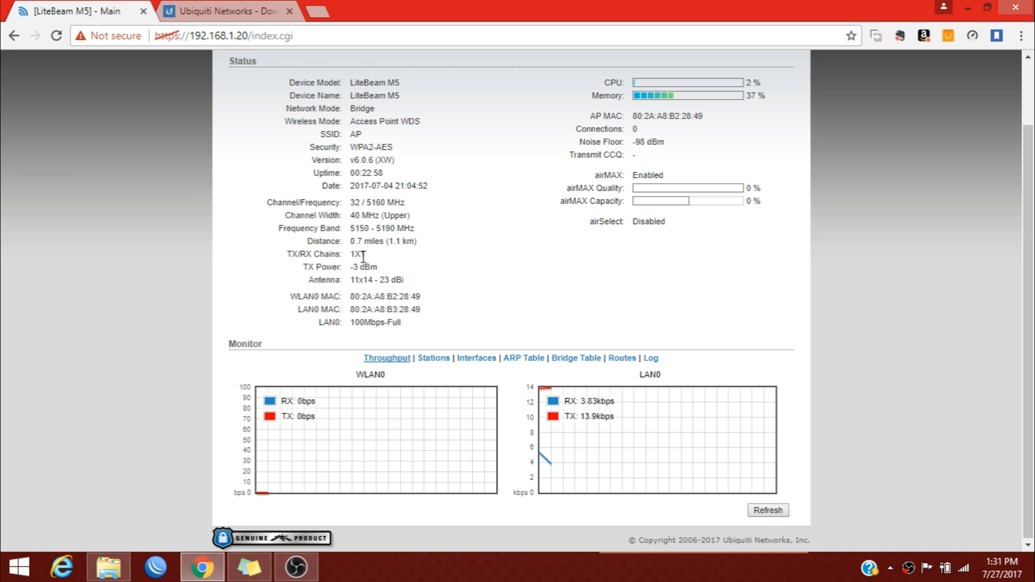
pyautogui.scroll(3, 421, 346)
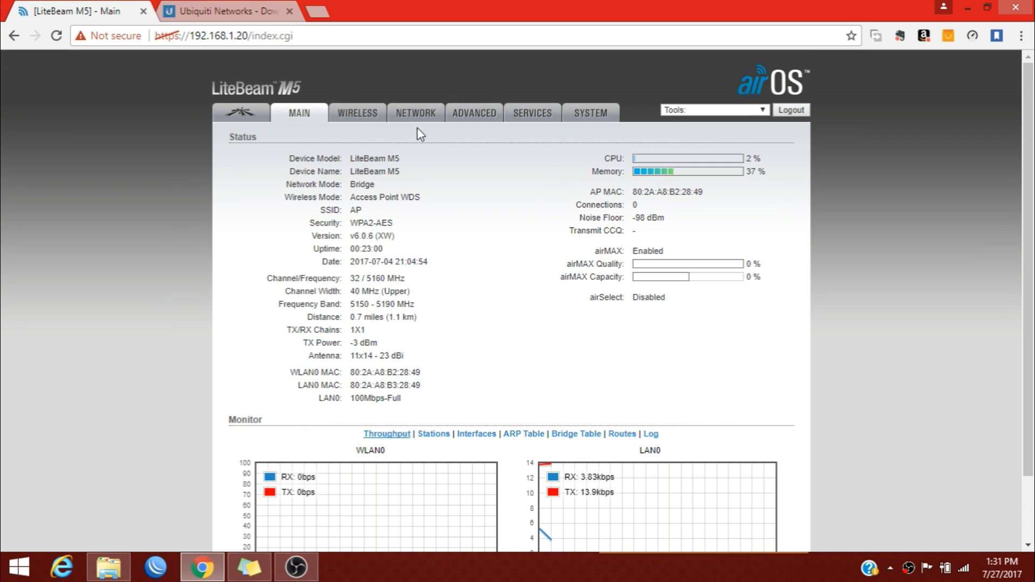
pyautogui.scroll(-3, 399, 330)
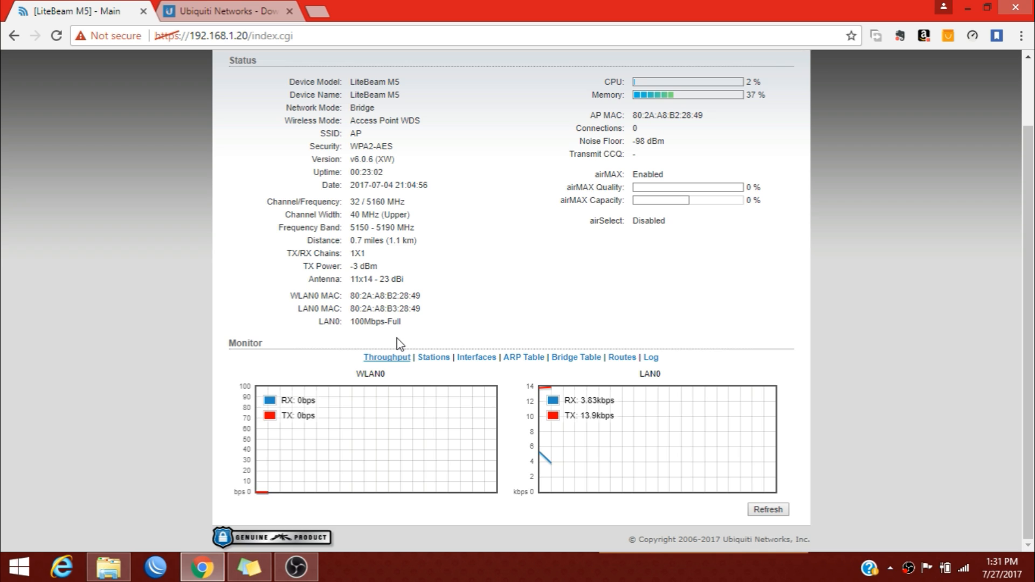
pyautogui.scroll(3, 399, 344)
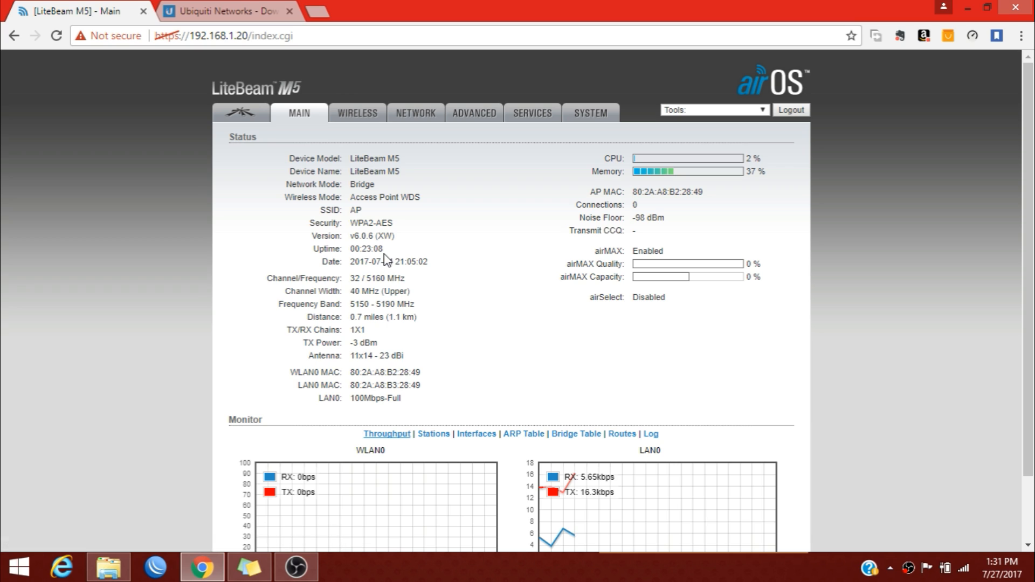
pyautogui.click(405, 123)
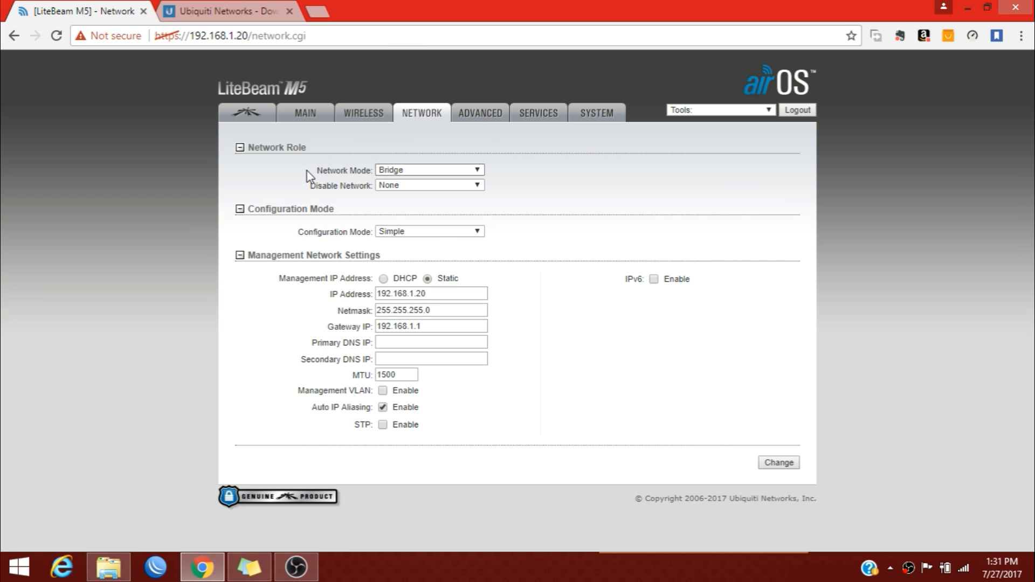
# Keep Network Mode as Bridge and leave no network interface disabled.
pyautogui.click(390, 171)
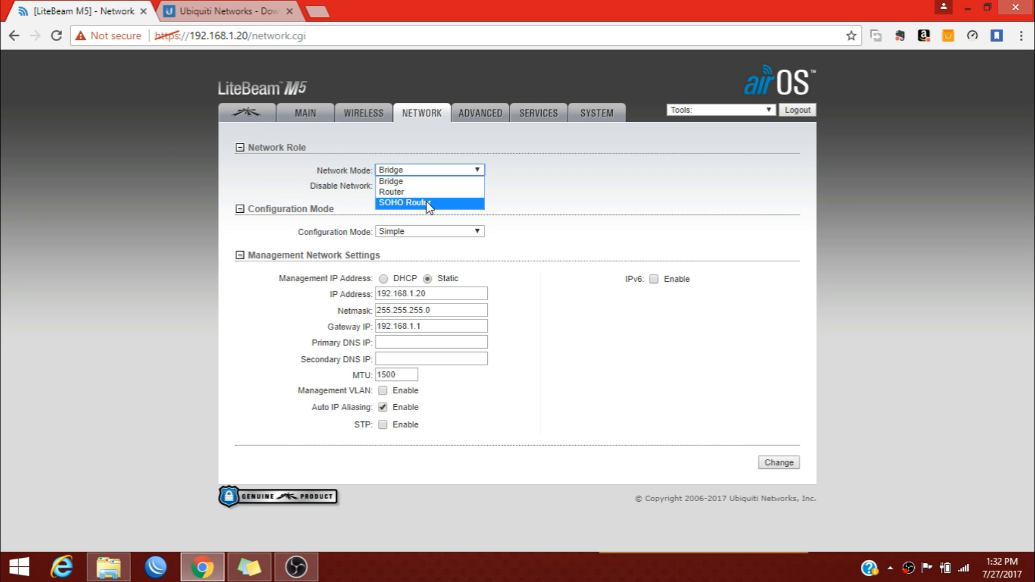
pyautogui.click(409, 171)
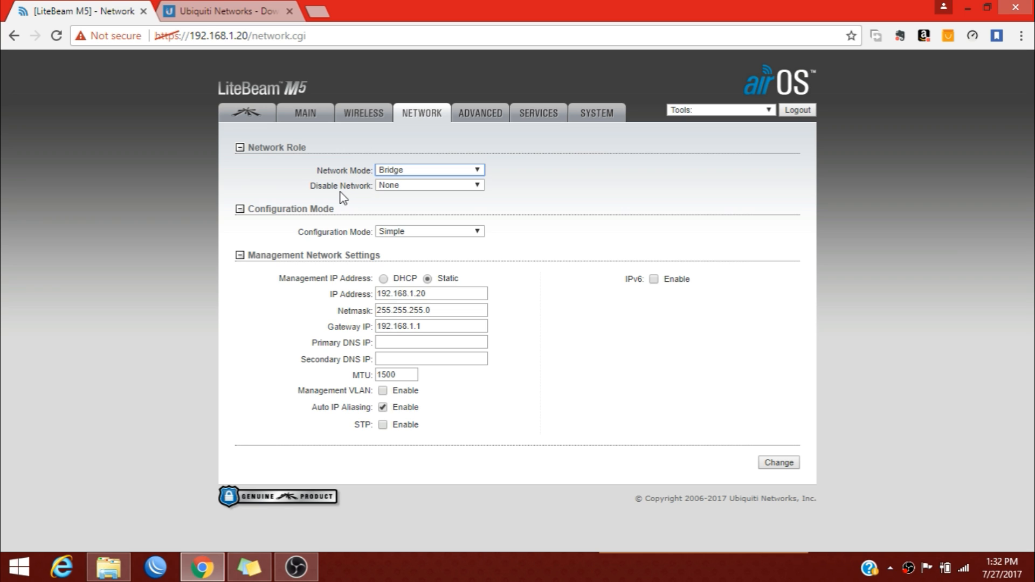
pyautogui.click(384, 186)
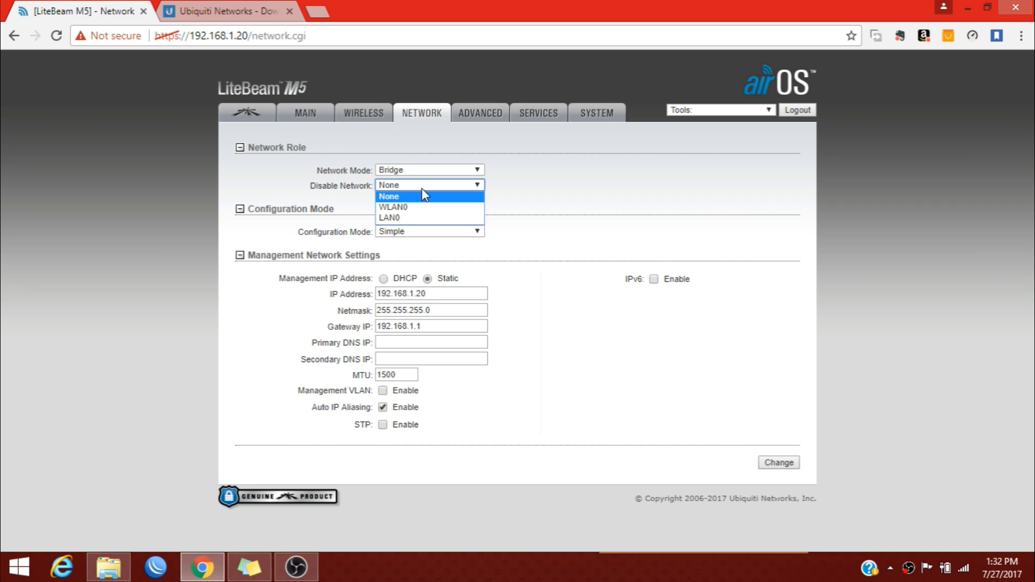
pyautogui.click(422, 189)
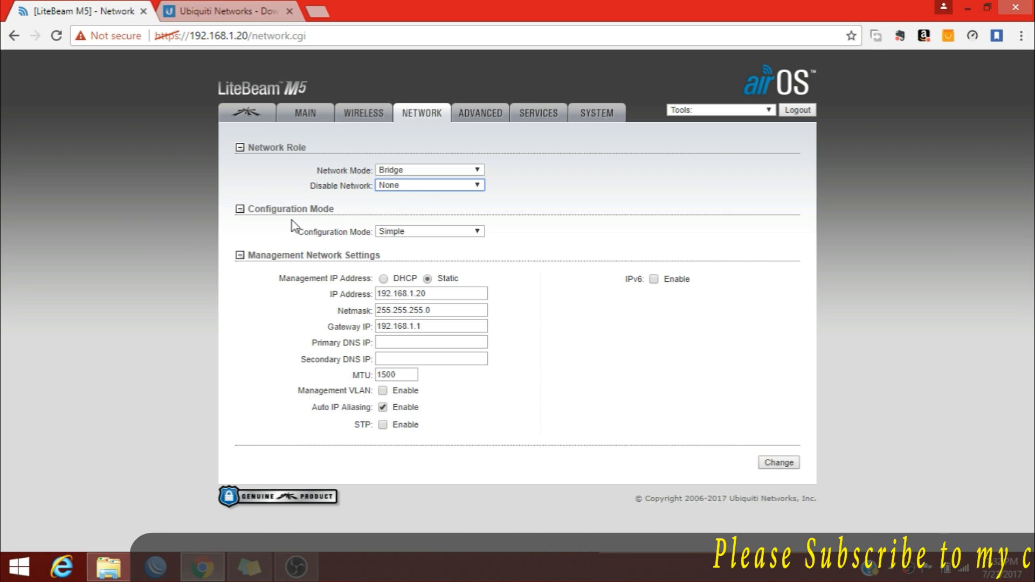
# Switch Configuration Mode to Advanced, then back to Simple.
pyautogui.click(401, 231)
pyautogui.click(401, 253)
pyautogui.click(401, 232)
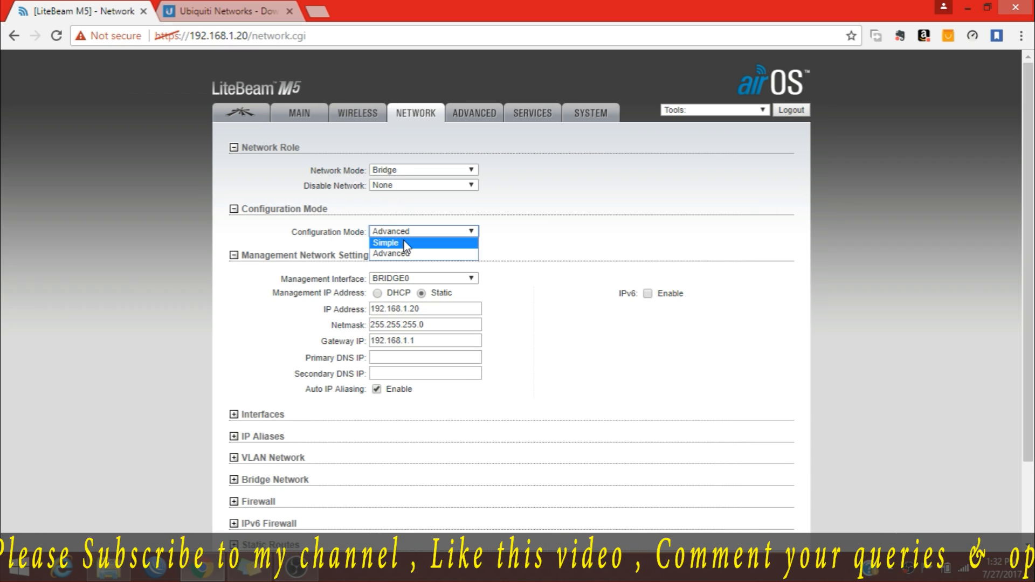
pyautogui.click(404, 240)
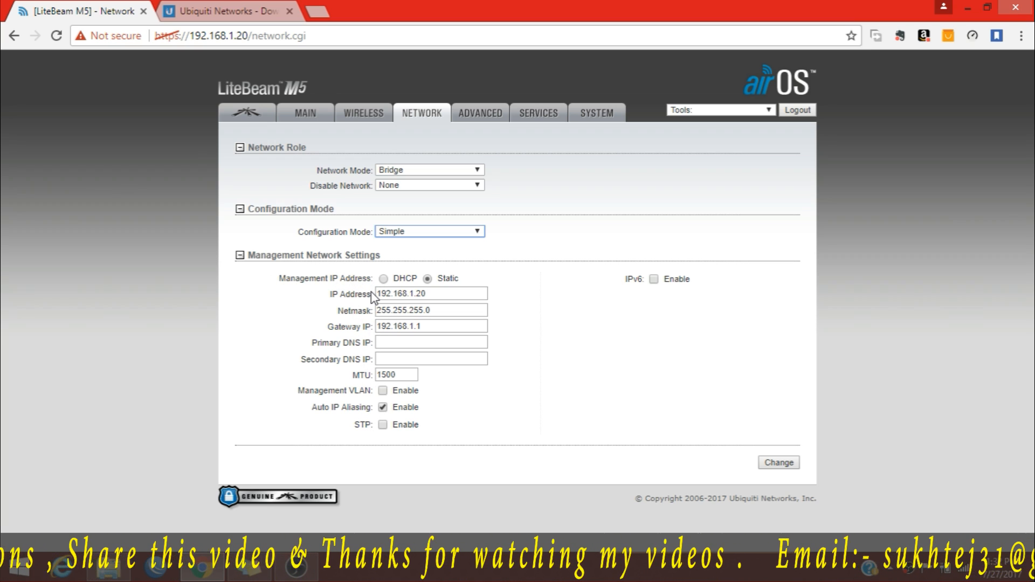
# Change the management IP address from 192.168.1.20 to 192.168.31.10.
pyautogui.click(440, 293)
pyautogui.press('BackSpace')
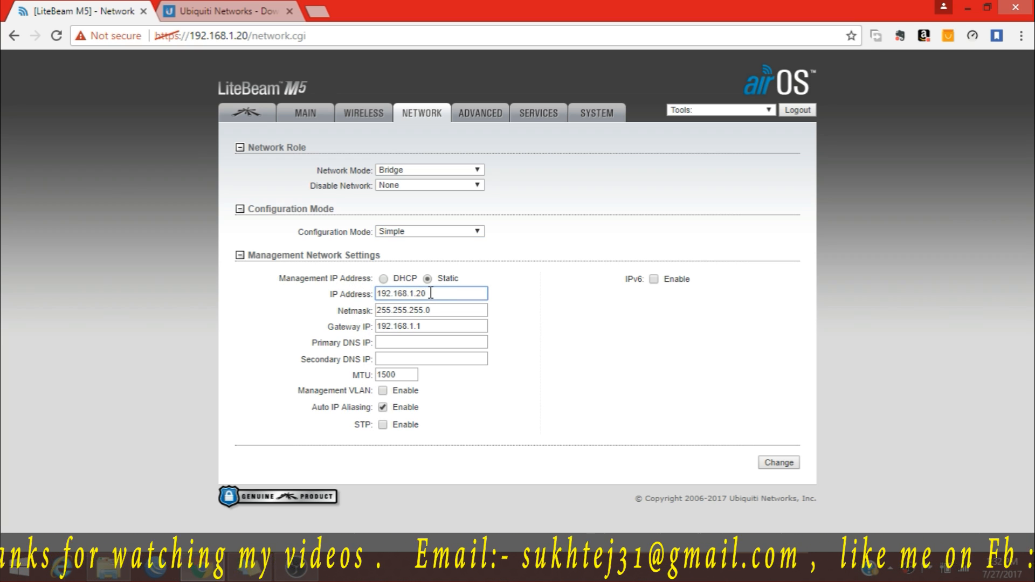
pyautogui.press('BackSpace')
pyautogui.press('BackSpace')
pyautogui.press('BackSpace')
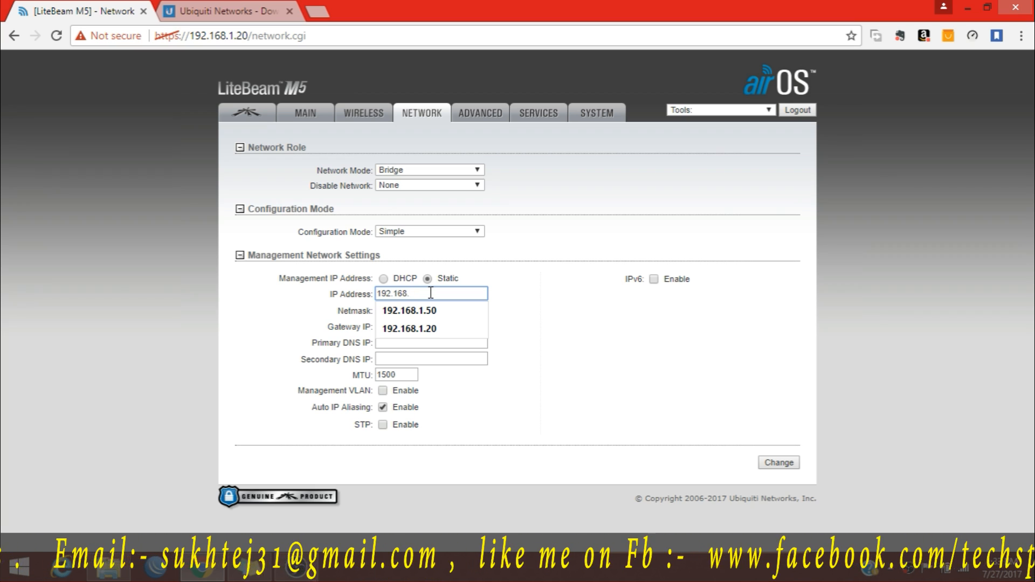
pyautogui.write('3')
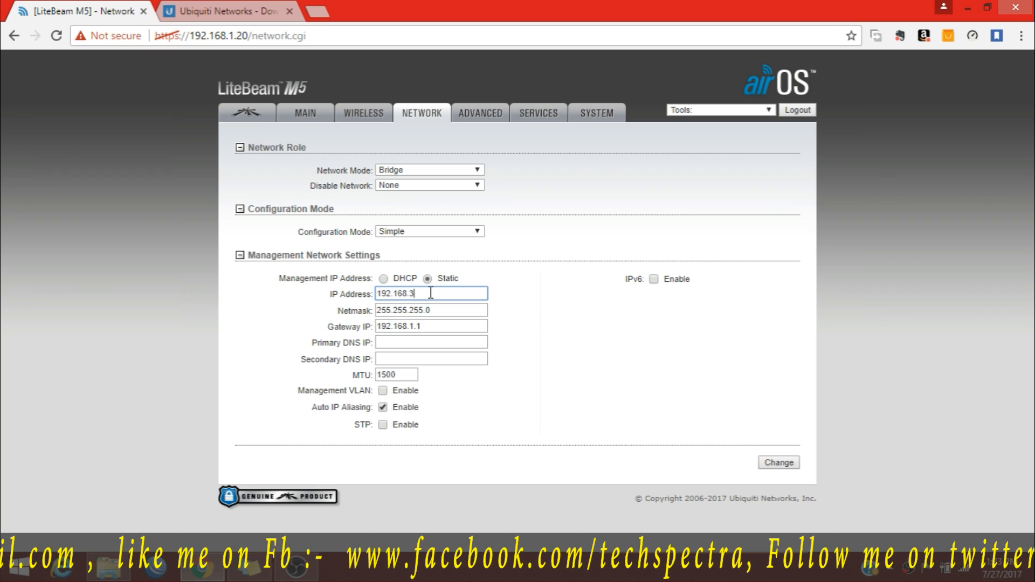
pyautogui.write('1.10')
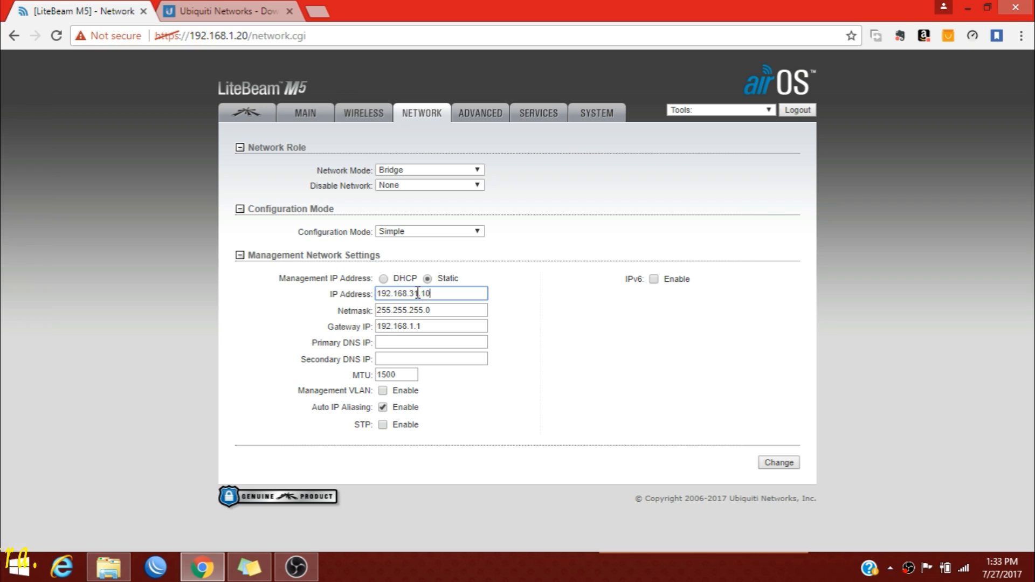
# Review the netmask 255.255.255.0 and the remaining network fields, leaving them unchanged.
pyautogui.click(440, 306)
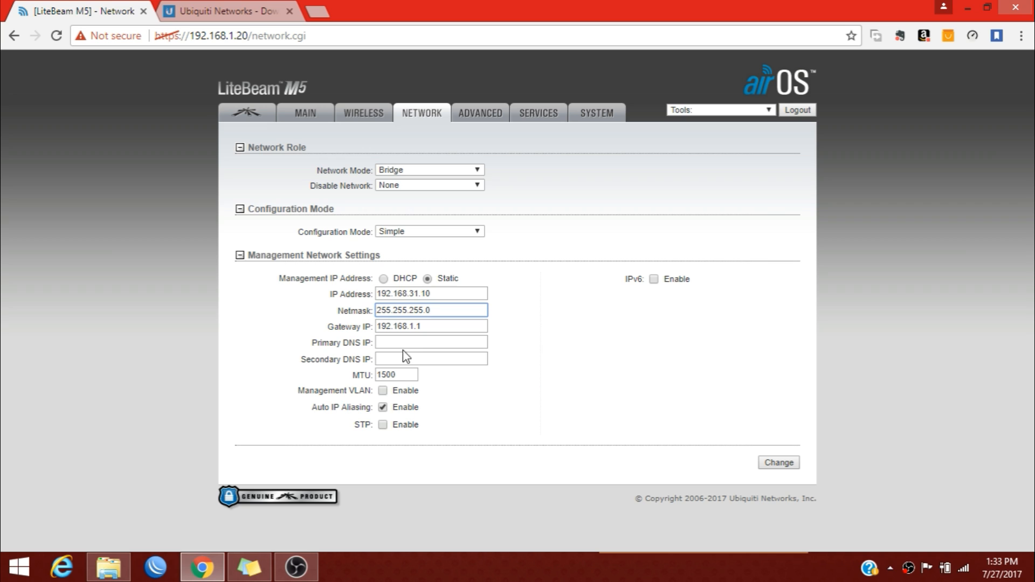
pyautogui.doubleClick(371, 378)
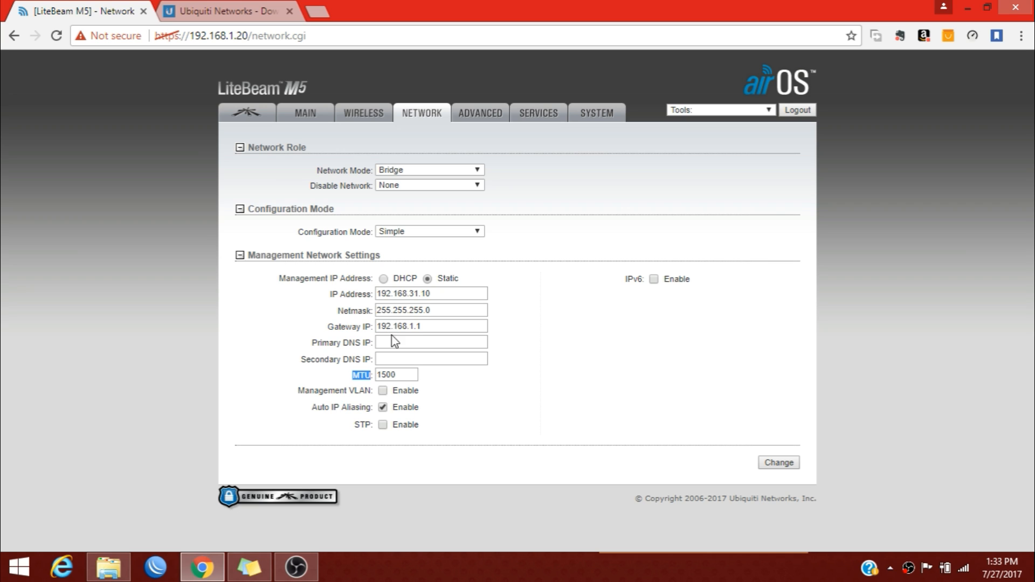
pyautogui.click(430, 385)
pyautogui.moveTo(351, 423); pyautogui.dragTo(366, 427)
pyautogui.click(362, 427)
# Submit and apply the 192.168.31.10 network change, then minimize Chrome to the desktop.
pyautogui.click(780, 464)
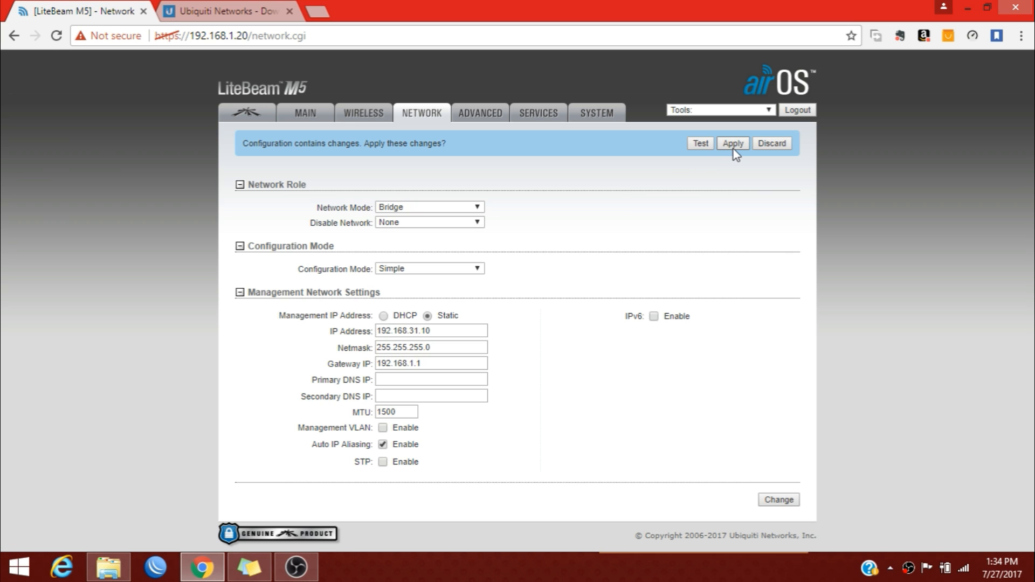
pyautogui.click(733, 144)
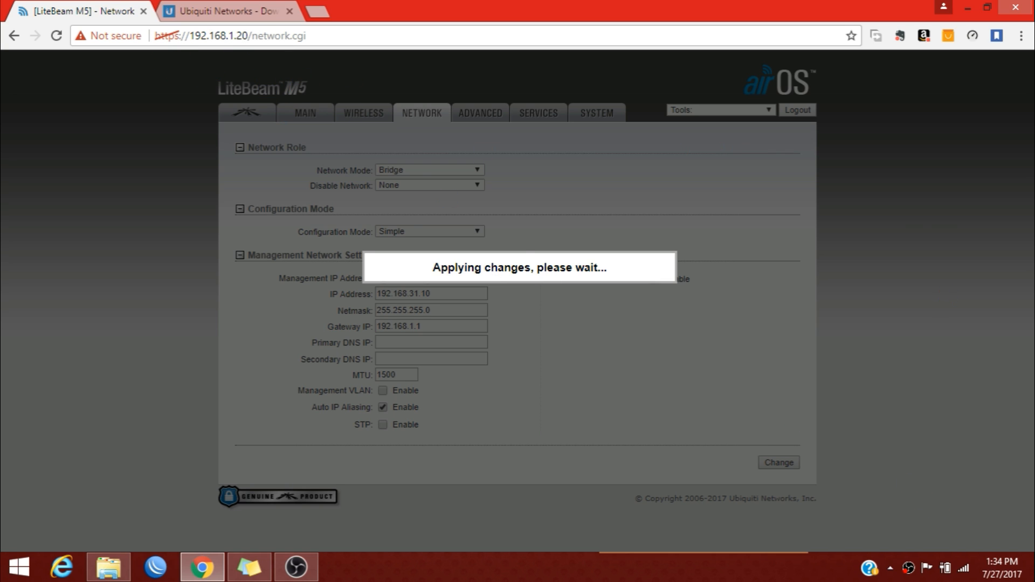
pyautogui.click(1030, 578)
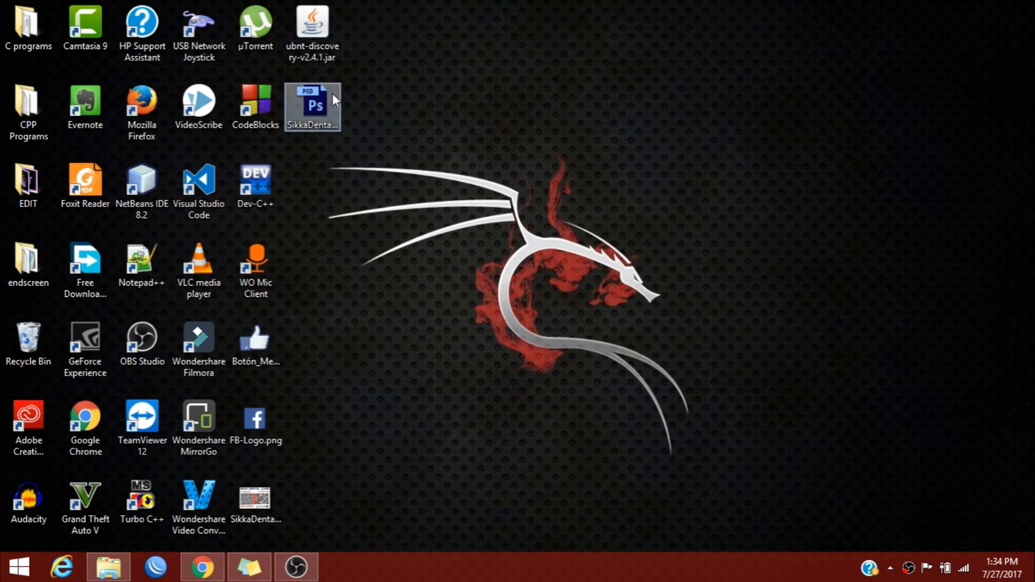
# Launch Ubiquiti Discovery and scan the network repeatedly for the LiteBeam.
pyautogui.doubleClick(302, 33)
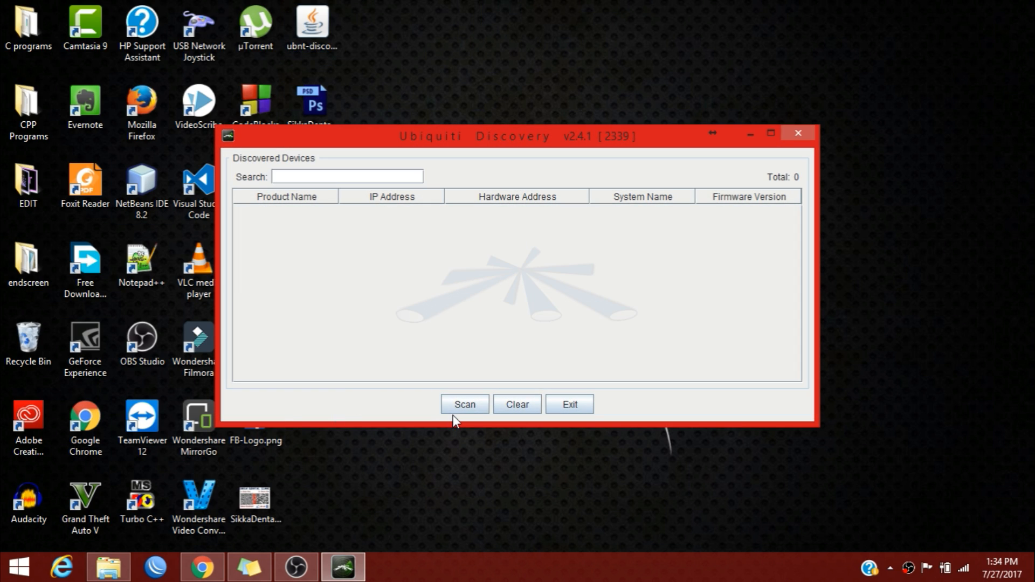
pyautogui.click(462, 408)
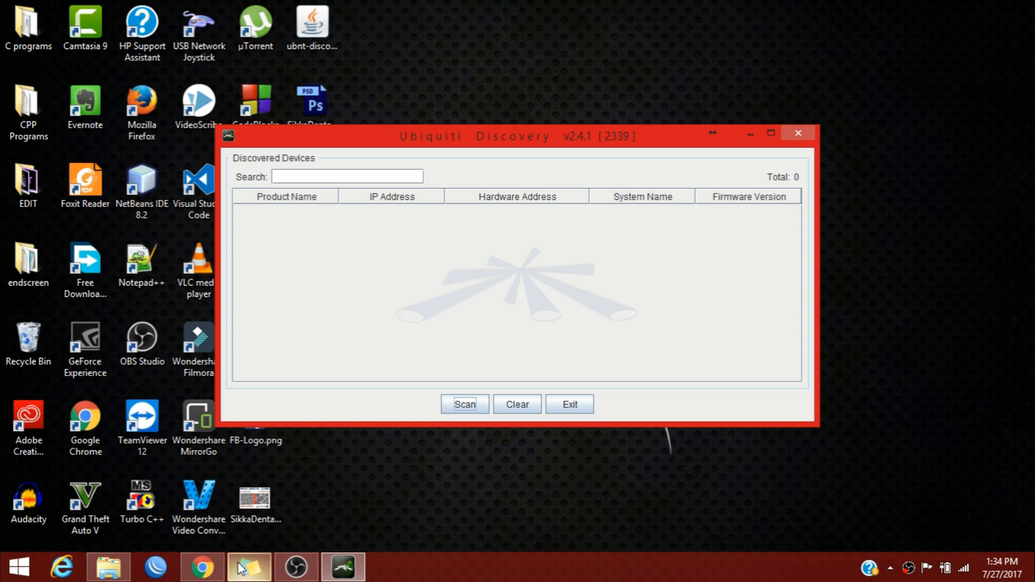
pyautogui.click(218, 567)
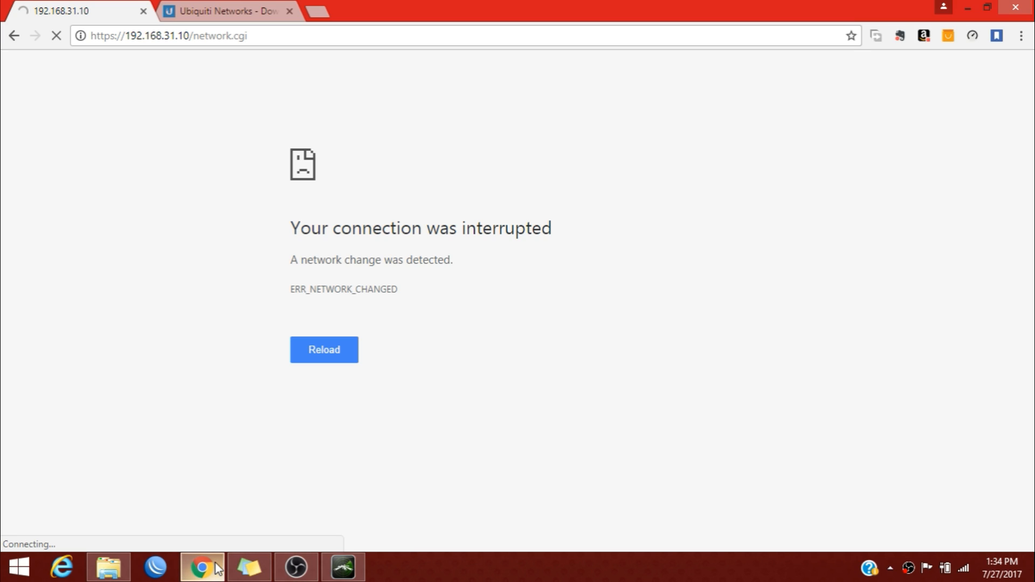
pyautogui.click(218, 568)
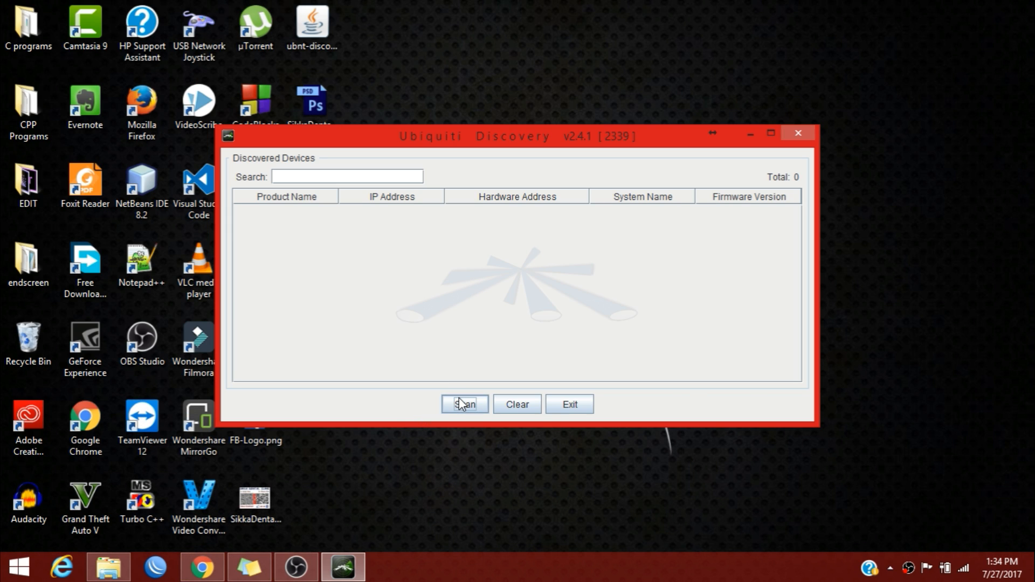
pyautogui.click(460, 408)
pyautogui.click(460, 408)
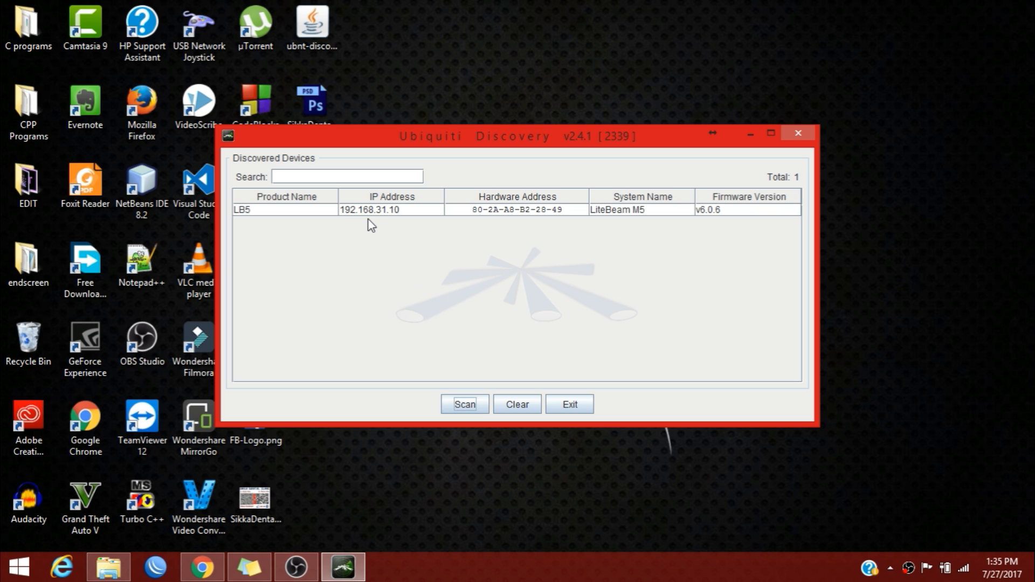
# Select the discovered LB5 device listed at 192.168.31.10.
pyautogui.click(389, 214)
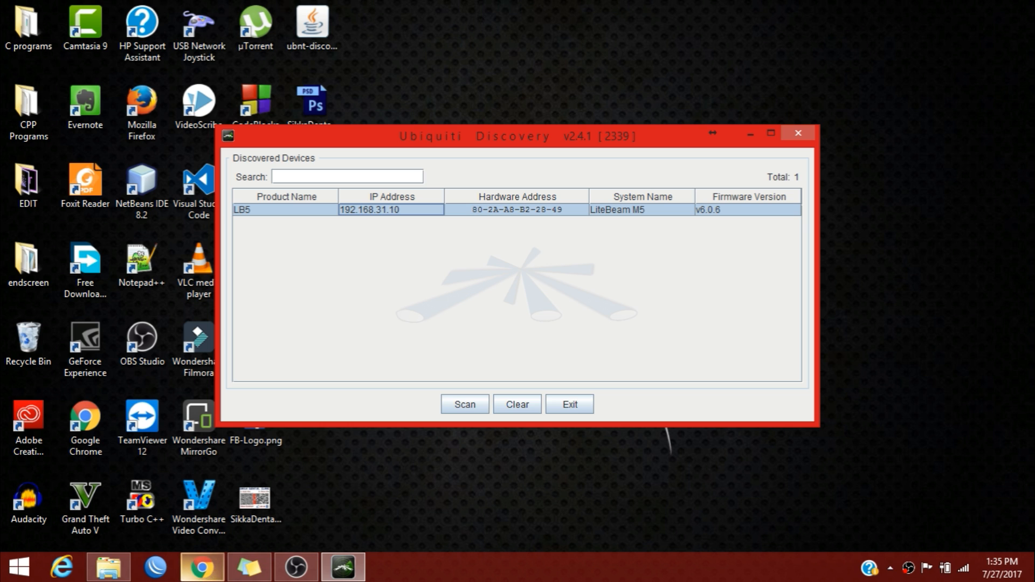
pyautogui.click(202, 567)
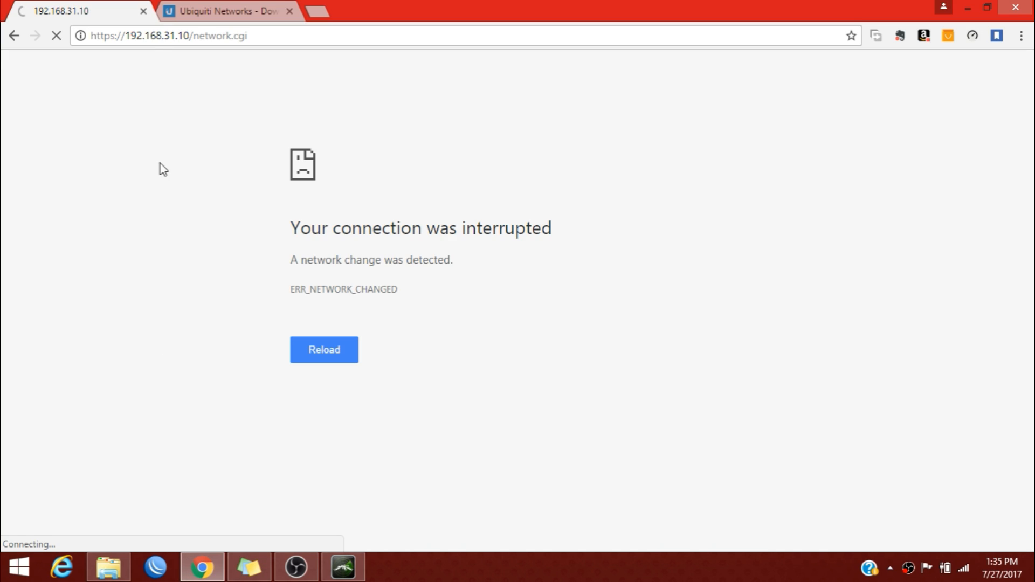
pyautogui.click(202, 567)
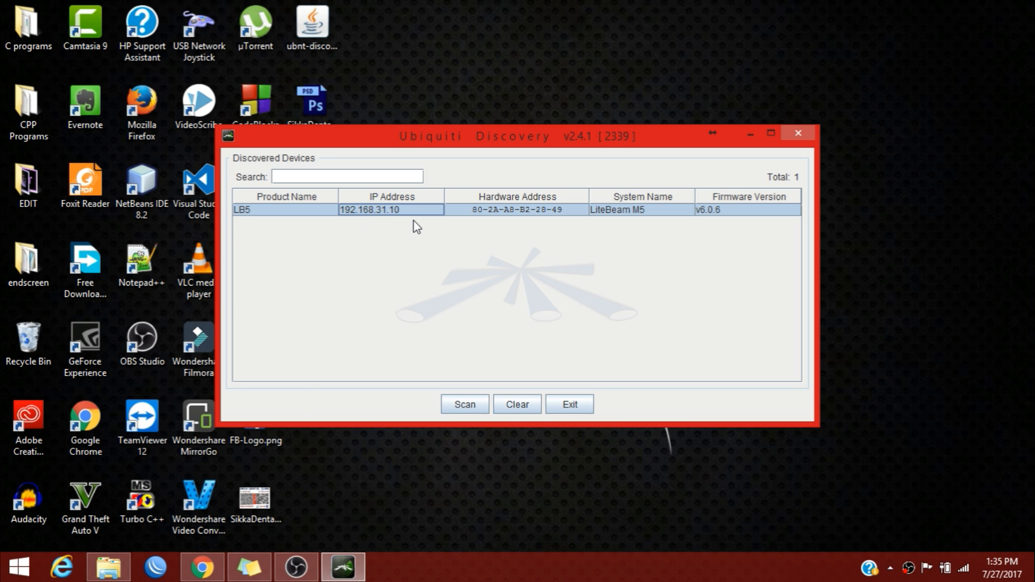
pyautogui.press('super')
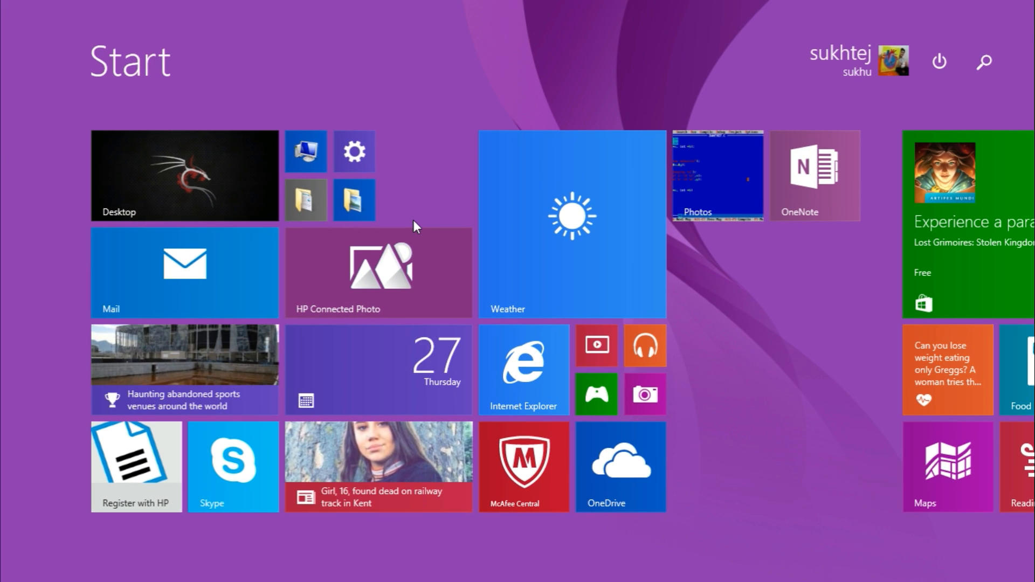
# Search for Control Panel, open it and maximize its window.
pyautogui.write('control Panel')
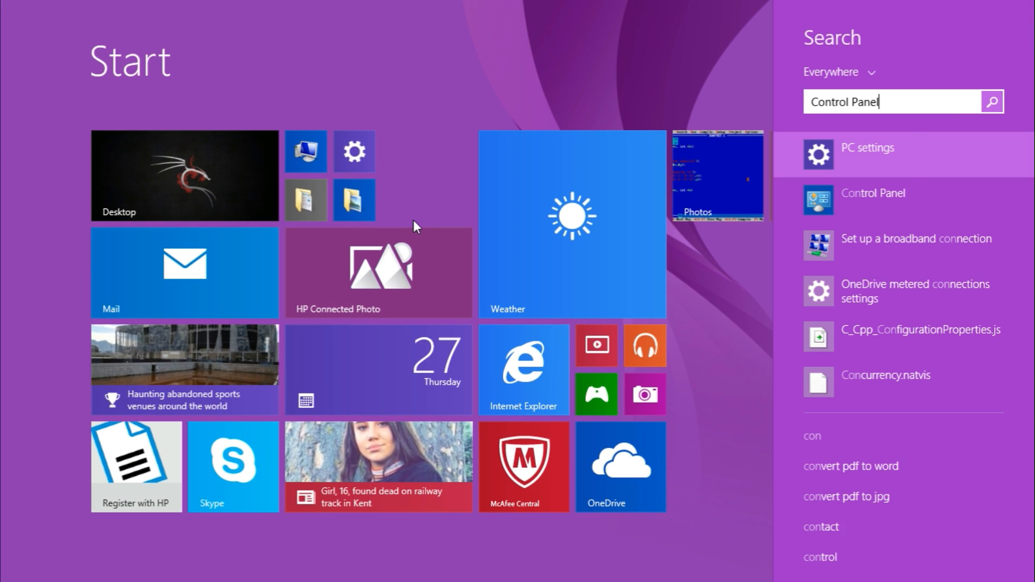
pyautogui.press('Return')
pyautogui.hotkey('alt', 'F4')
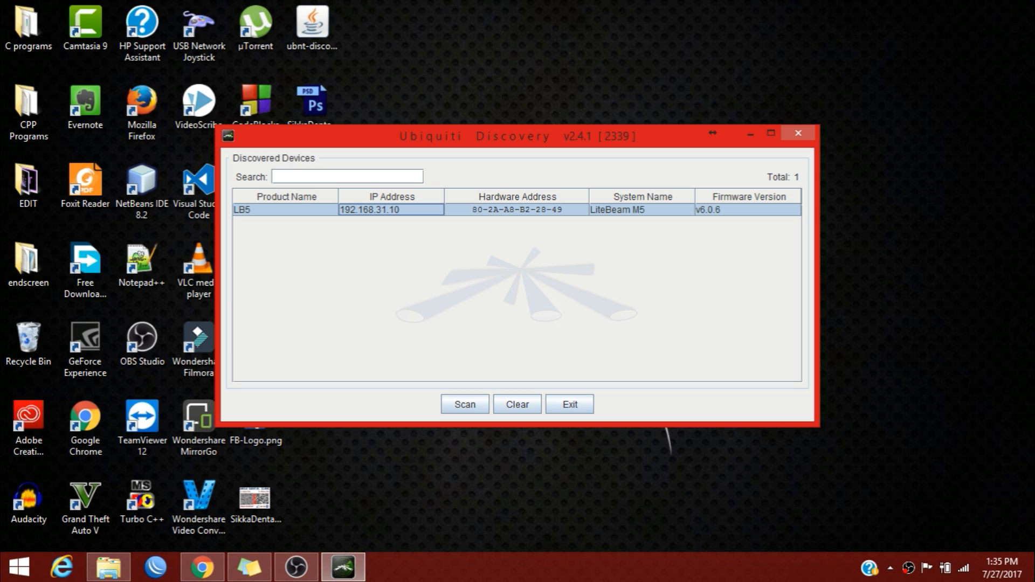
pyautogui.press('super')
pyautogui.write('contro')
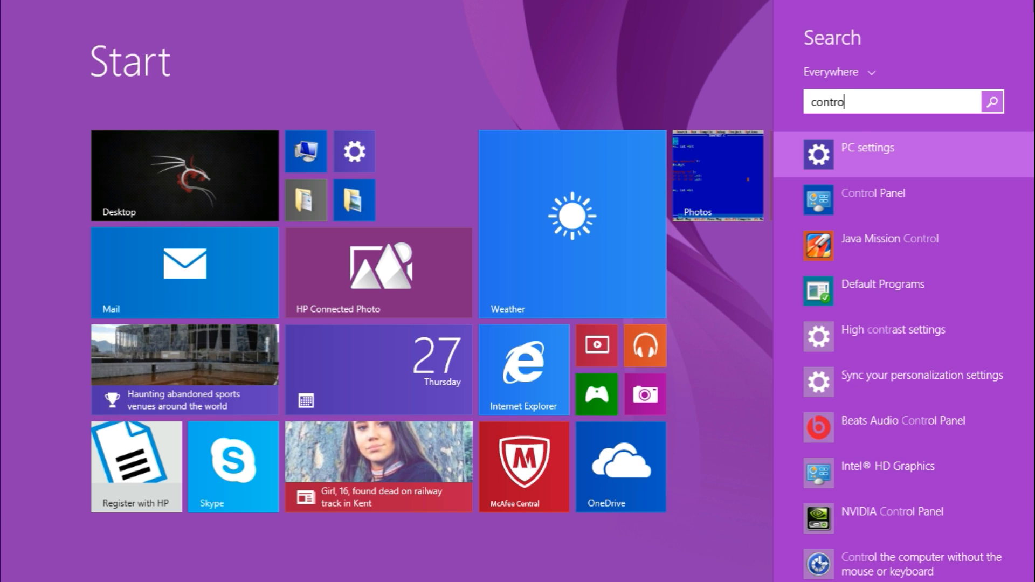
pyautogui.press('Down')
pyautogui.press('Return')
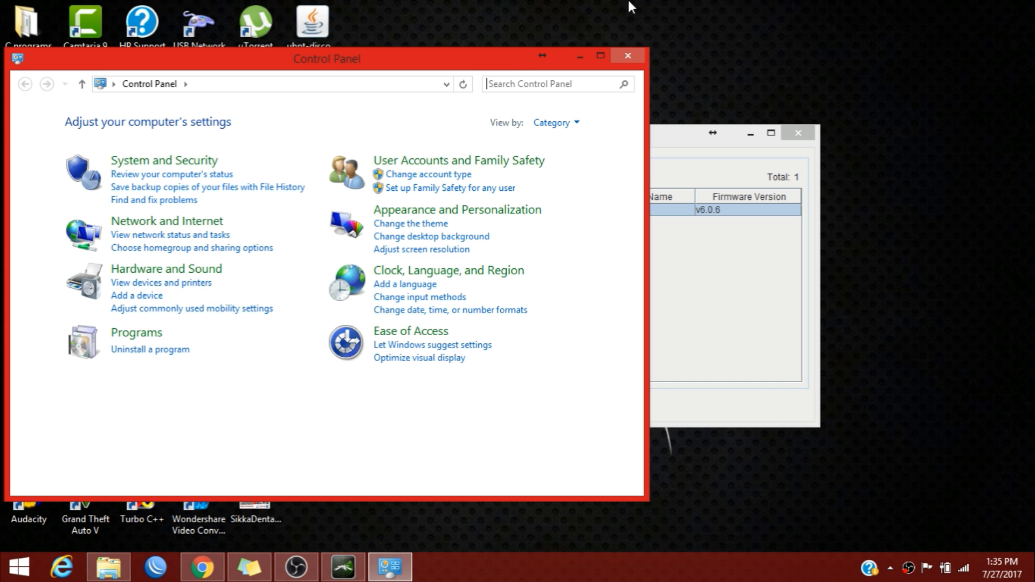
pyautogui.click(600, 56)
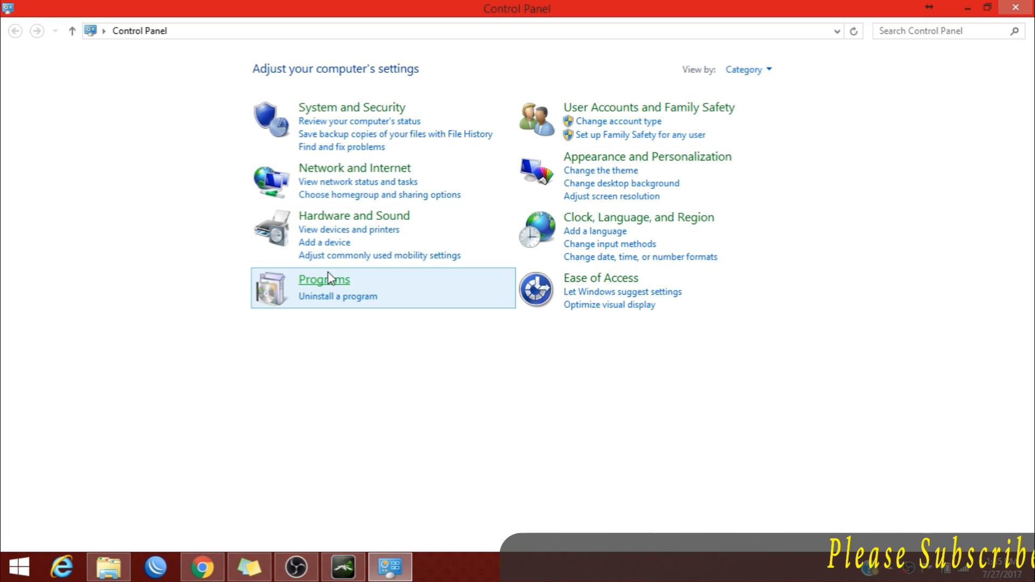
# Go through Network and Internet and Network and Sharing Center to the adapter list.
pyautogui.click(328, 174)
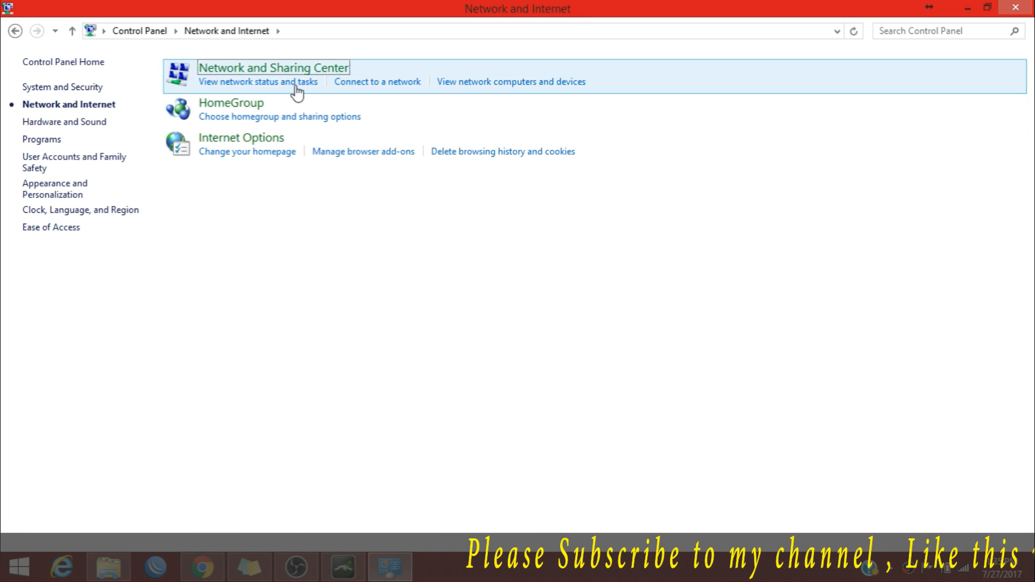
pyautogui.click(297, 69)
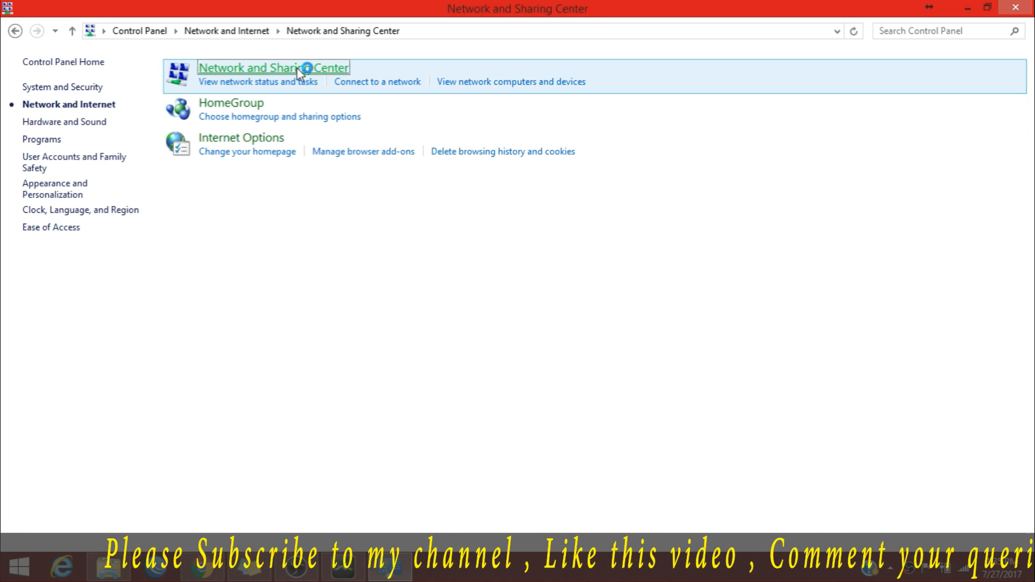
pyautogui.click(105, 90)
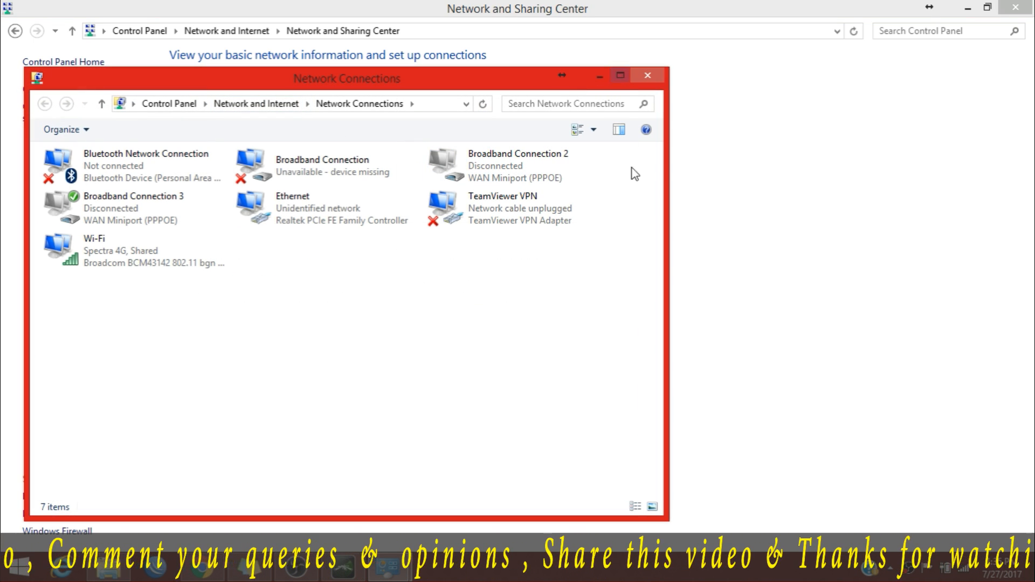
pyautogui.click(619, 76)
# Open the Internet Protocol Version 4 (TCP/IPv4) properties of the Ethernet adapter.
pyautogui.rightClick(841, 100)
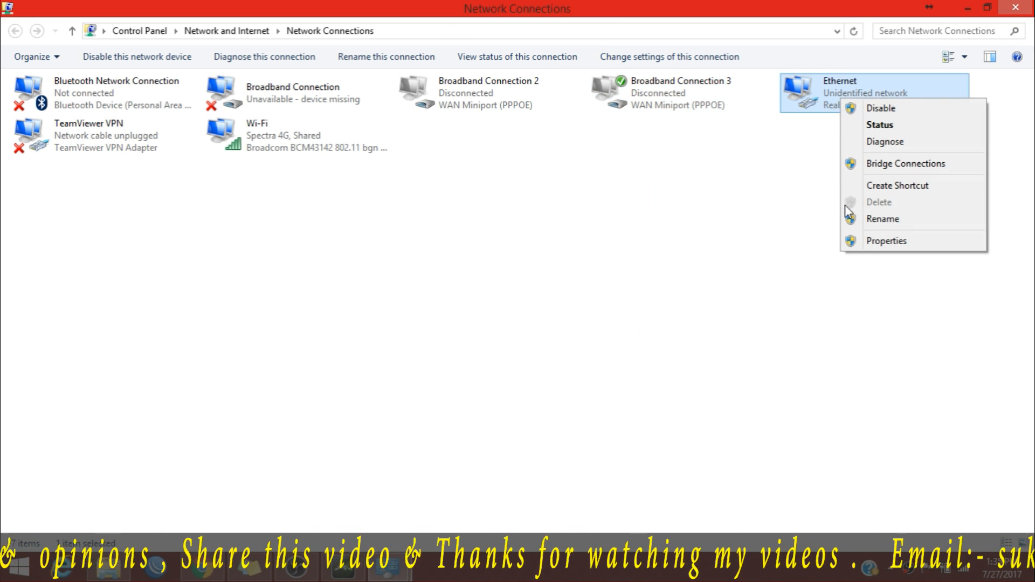
pyautogui.click(876, 240)
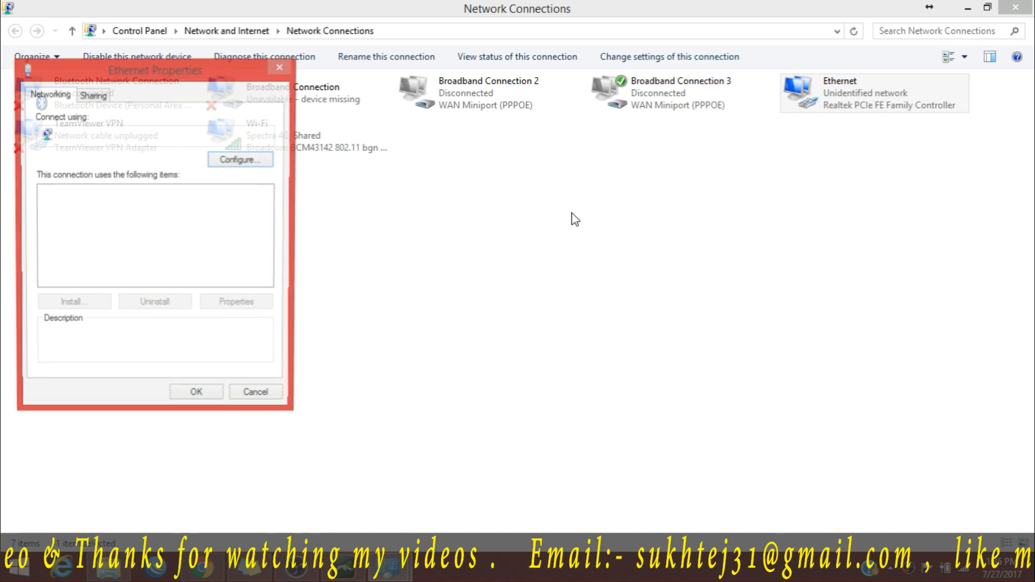
pyautogui.moveTo(269, 219); pyautogui.dragTo(251, 315)
pyautogui.scroll(-1, 267, 254)
pyautogui.click(191, 269)
pyautogui.click(247, 306)
# Set the IP to 192.168.31.8 with mask 255.255.255.0, confirm, and close the network windows.
pyautogui.click(292, 255)
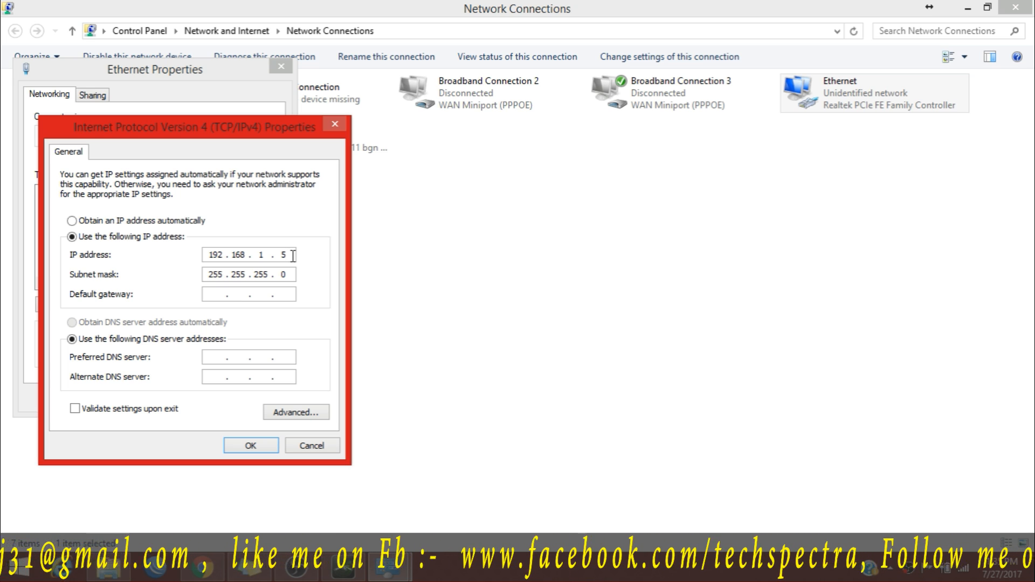
pyautogui.press('BackSpace')
pyautogui.press('BackSpace')
pyautogui.write('31')
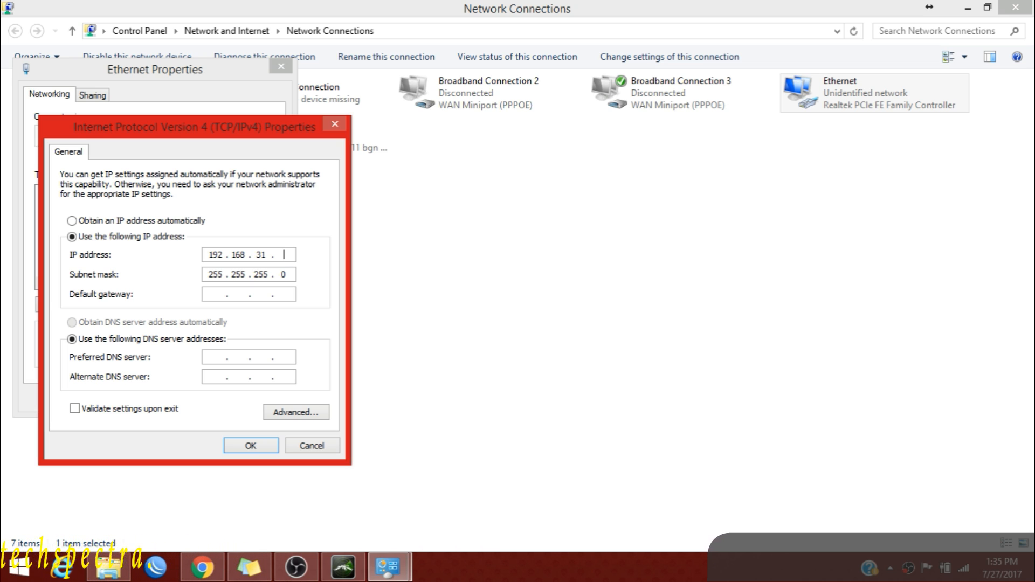
pyautogui.write('8')
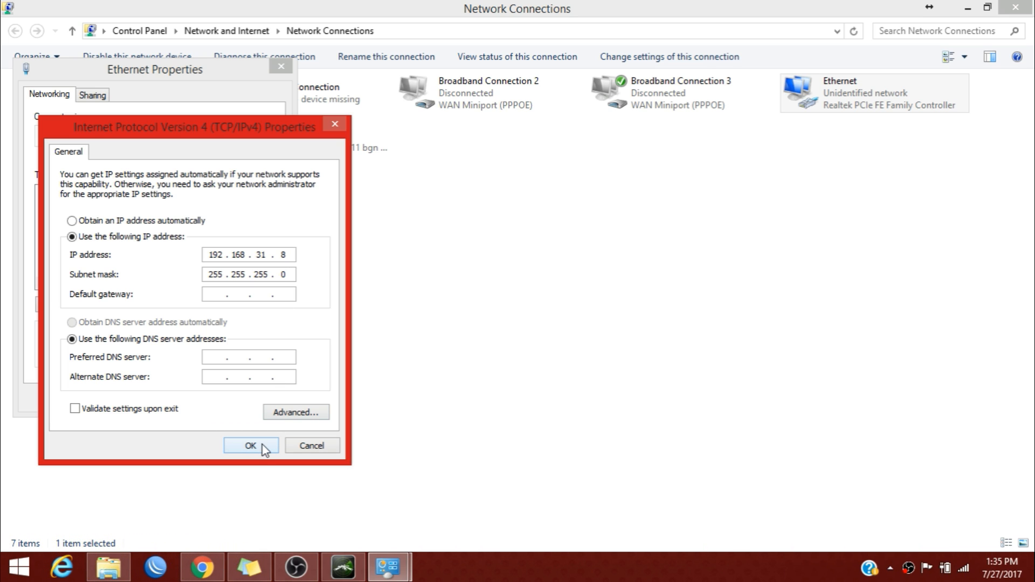
pyautogui.click(241, 442)
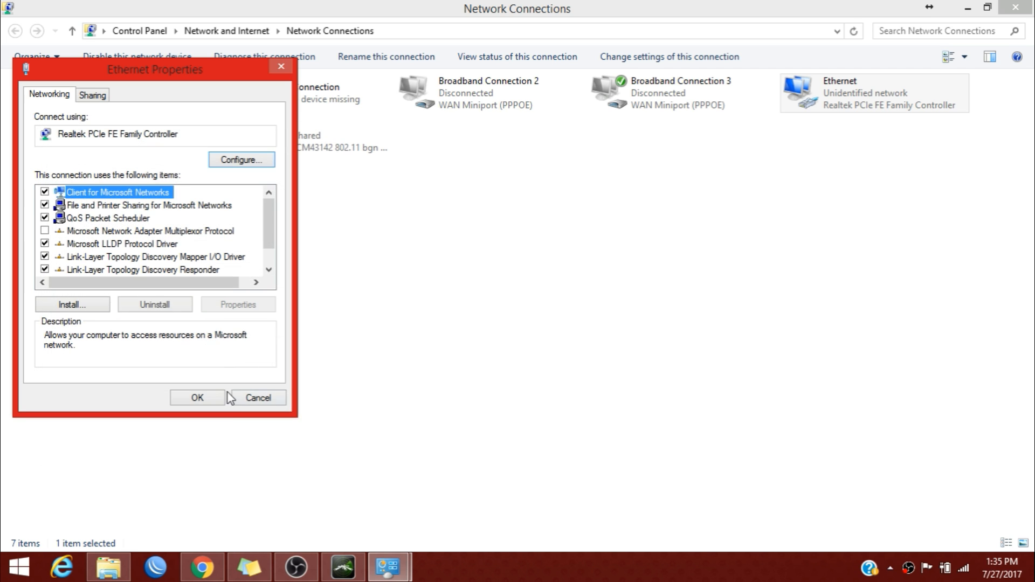
pyautogui.click(220, 399)
pyautogui.click(1016, 7)
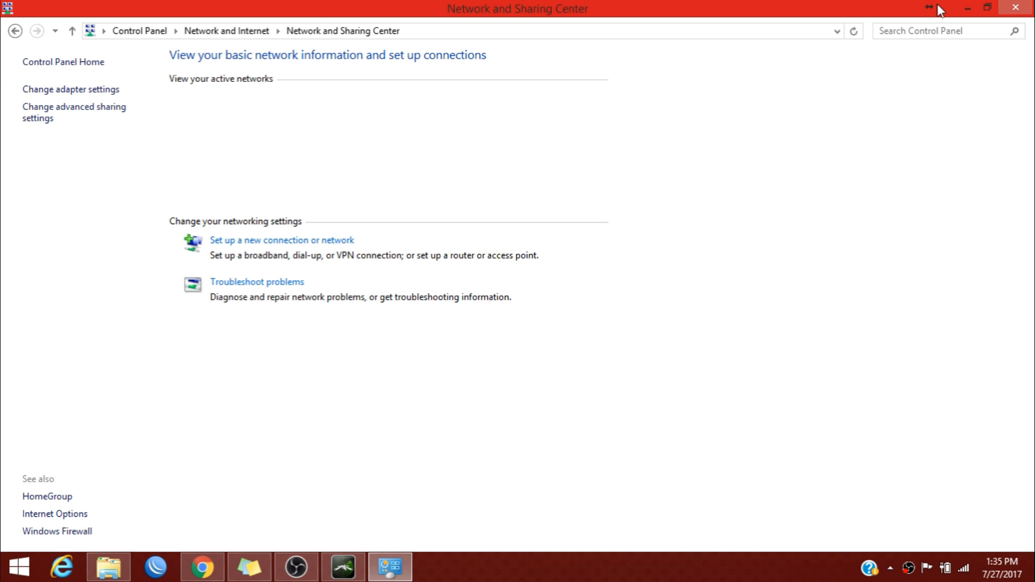
pyautogui.click(1016, 7)
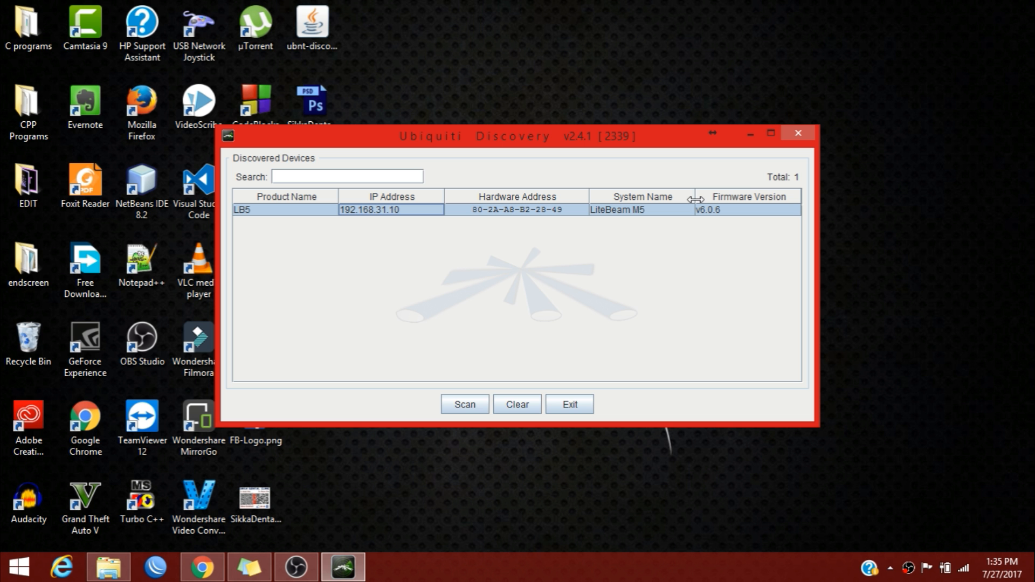
# Rescan in Discovery, then load 192.168.31.10 in Chrome's address bar.
pyautogui.click(475, 400)
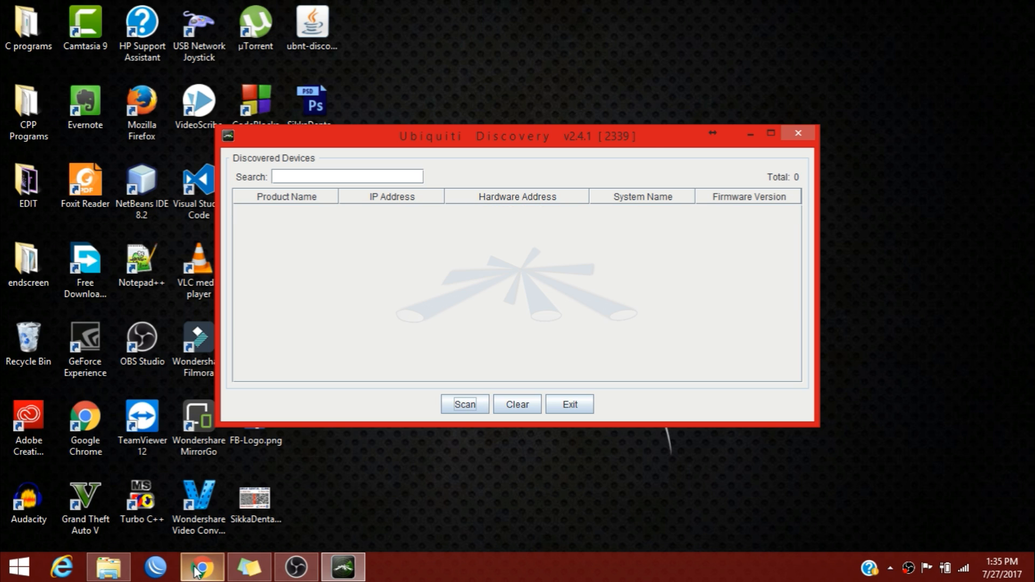
pyautogui.click(198, 568)
pyautogui.press('BackSpace')
pyautogui.press('BackSpace')
pyautogui.press('BackSpace')
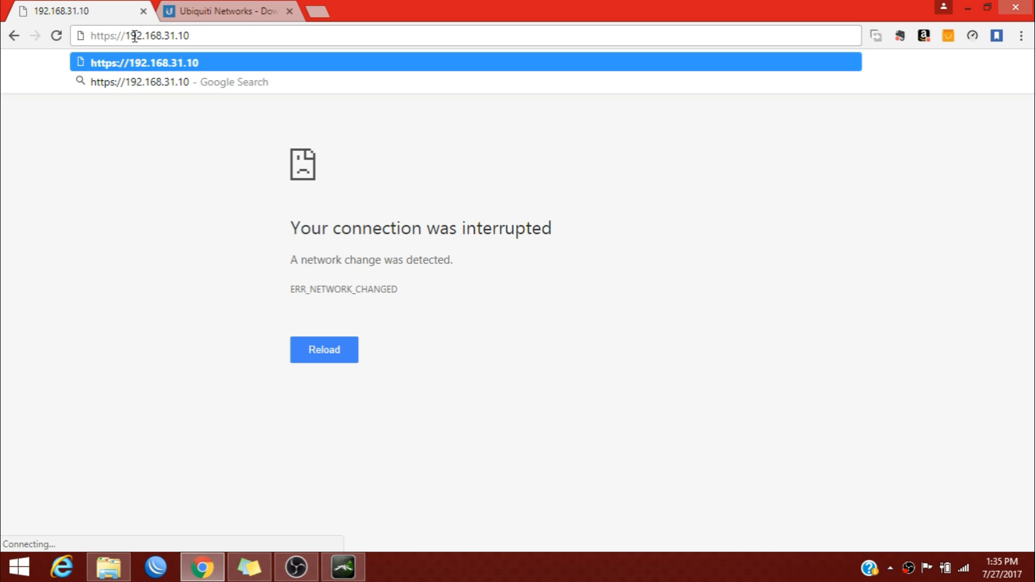
pyautogui.moveTo(132, 35); pyautogui.dragTo(2, 44)
pyautogui.write('1')
pyautogui.press('Return')
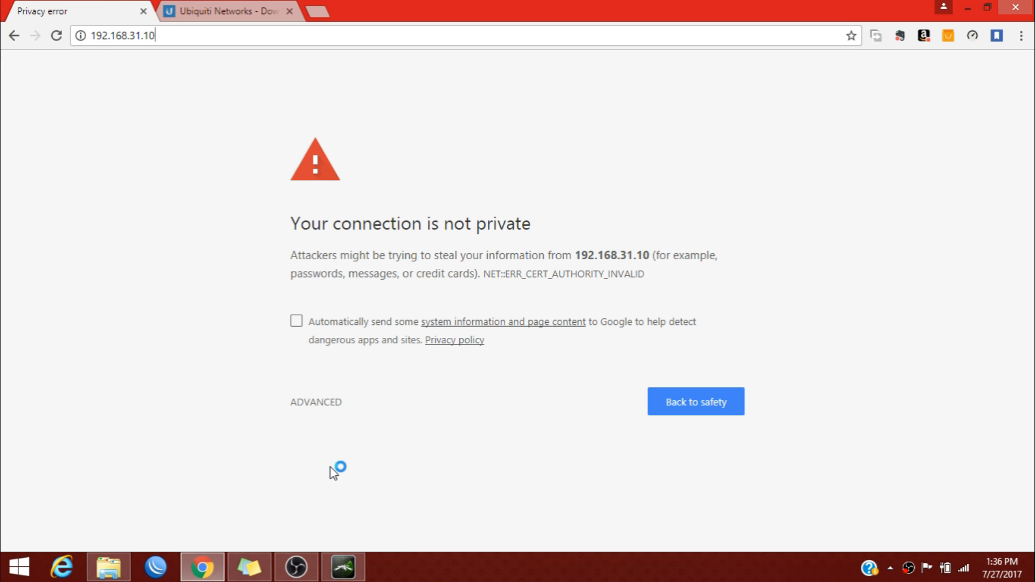
# Proceed past the certificate warning to the airOS login page.
pyautogui.click(320, 405)
pyautogui.scroll(-1, 375, 489)
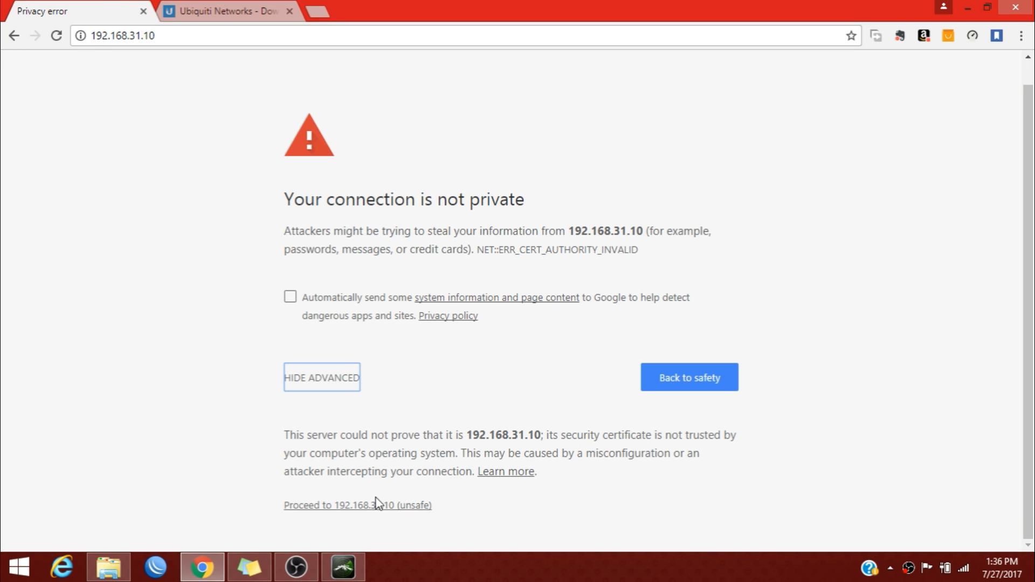
pyautogui.click(377, 500)
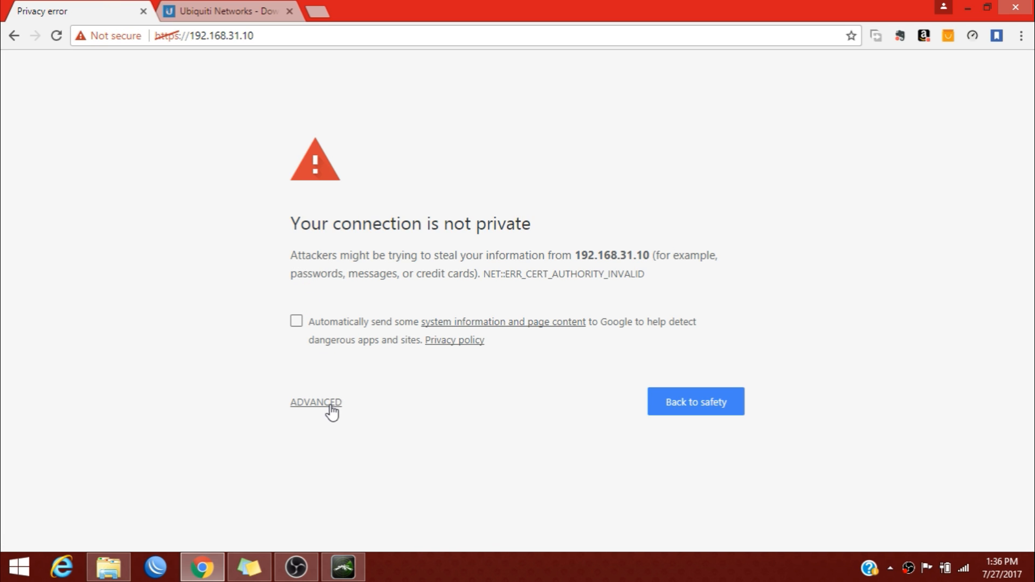
pyautogui.click(329, 409)
pyautogui.click(367, 531)
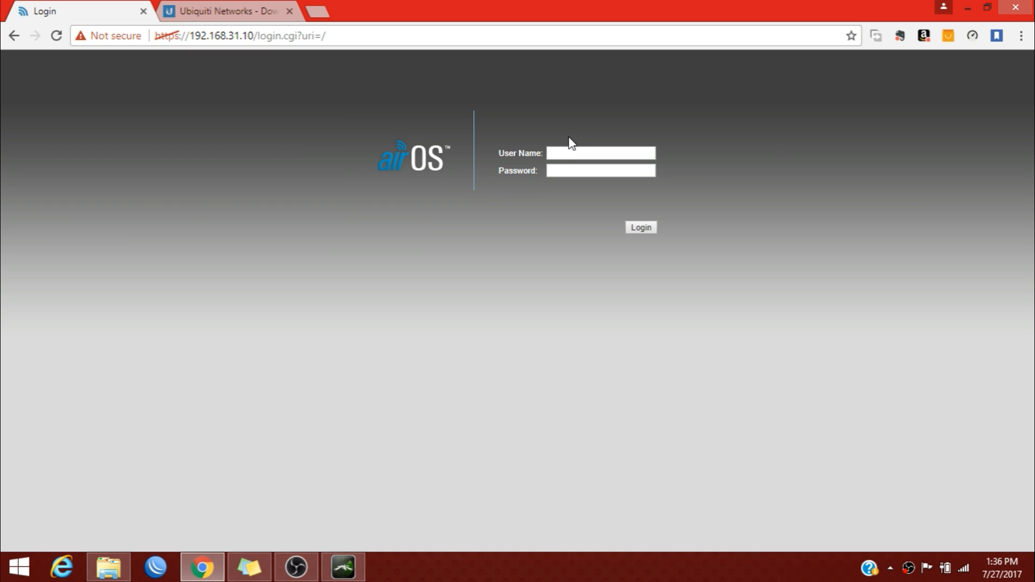
# Log in to airOS with the device user name and password.
pyautogui.click(571, 150)
pyautogui.write('ubnt')
pyautogui.write('••••••••')
pyautogui.press('Return')
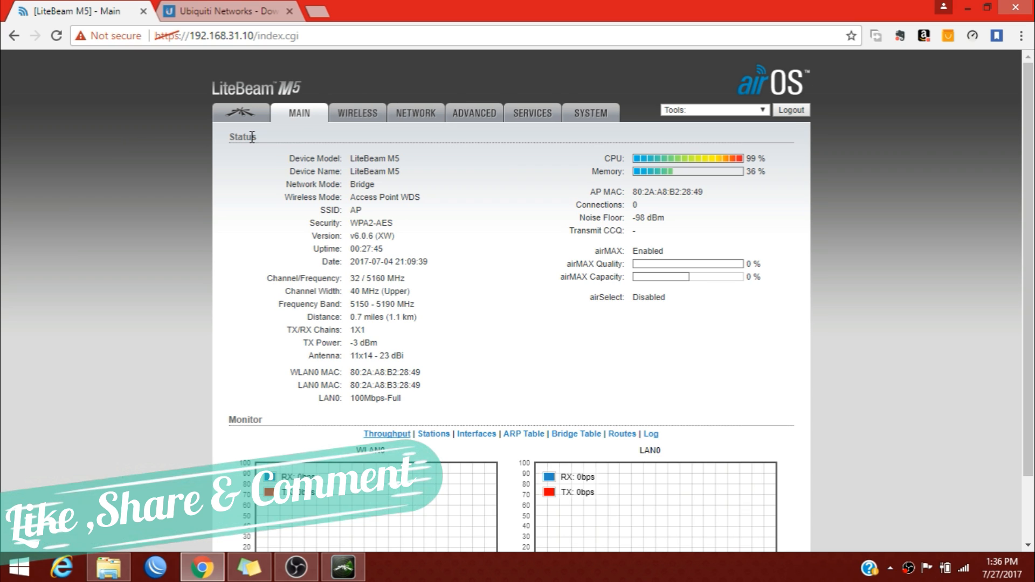
# Point out the 31.10 address in the URL and open the airMAX settings page.
pyautogui.moveTo(226, 36); pyautogui.dragTo(254, 40)
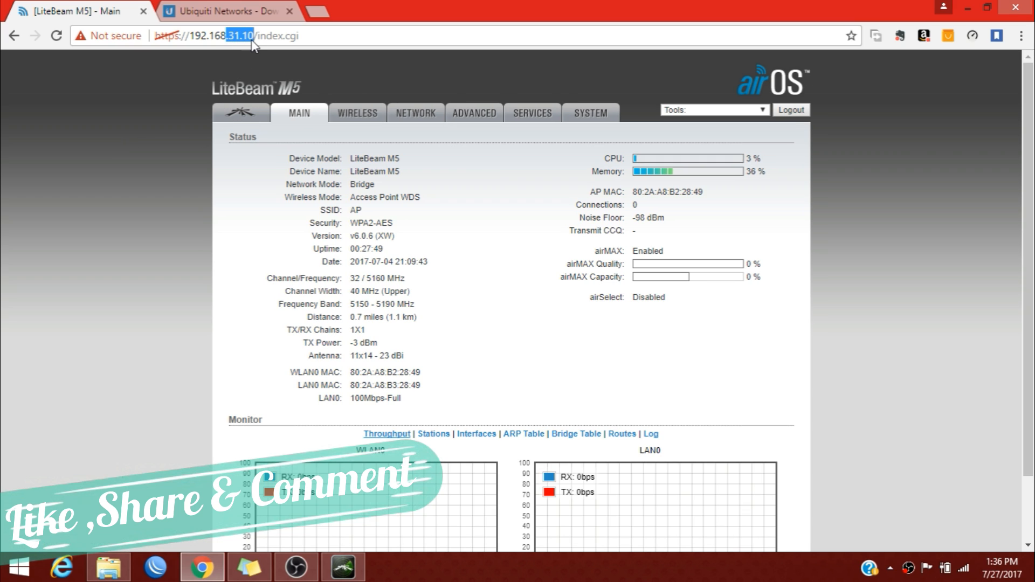
pyautogui.click(253, 38)
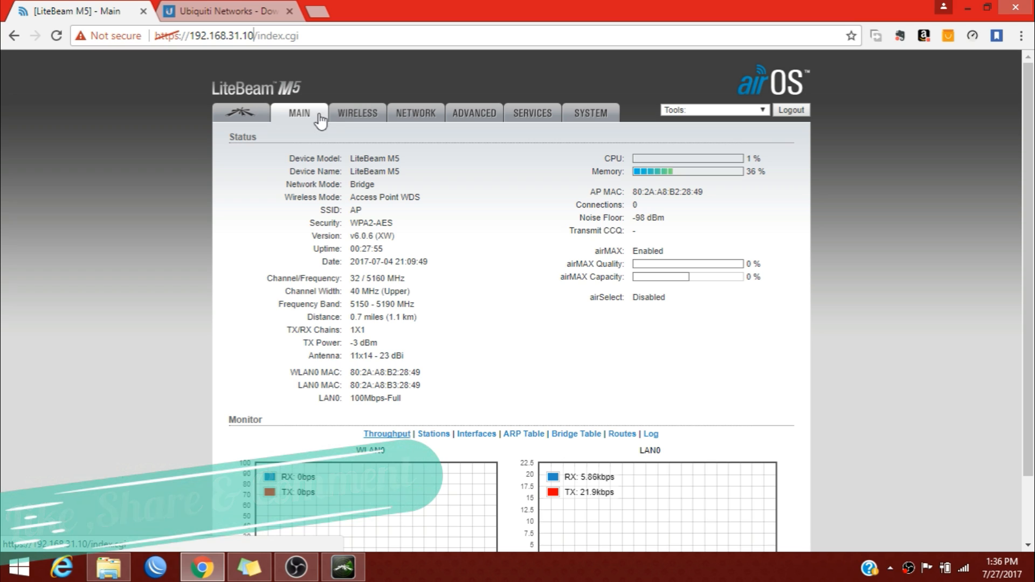
pyautogui.click(246, 116)
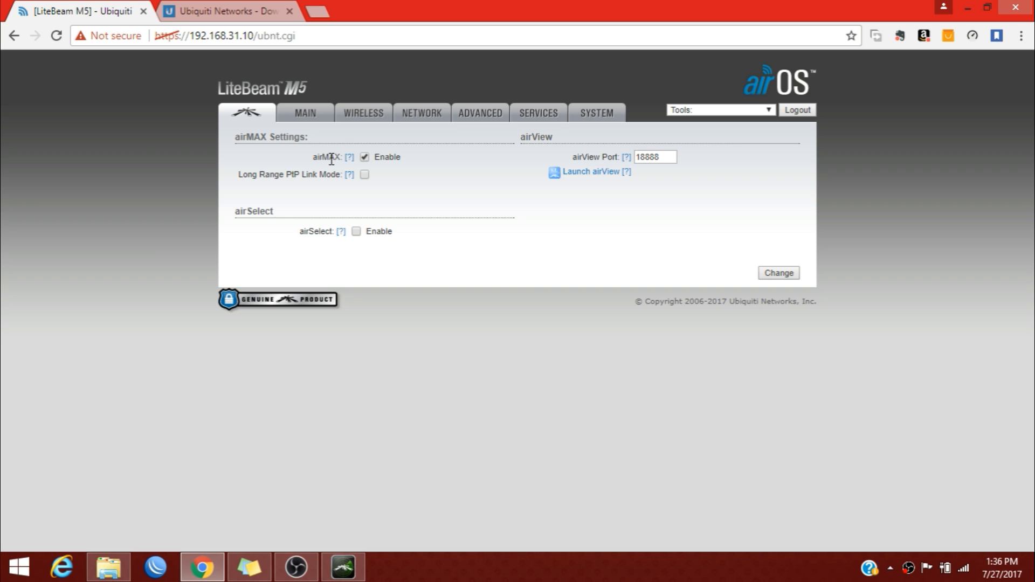
# Point out the airSelect setting, then go back to the Main status page.
pyautogui.moveTo(300, 231); pyautogui.dragTo(363, 239)
pyautogui.click(345, 260)
pyautogui.click(323, 112)
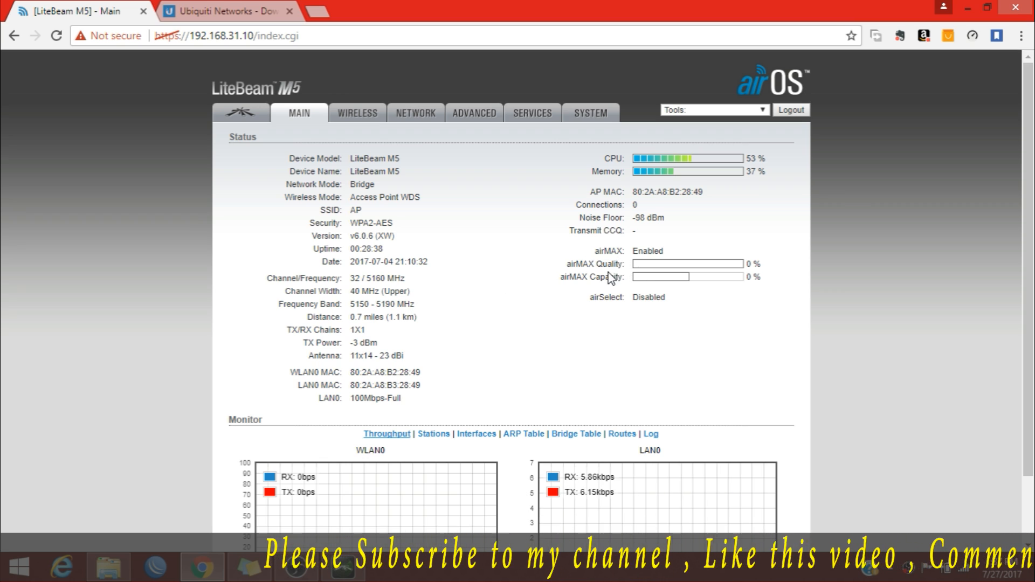
pyautogui.moveTo(539, 279); pyautogui.dragTo(564, 268)
pyautogui.click(562, 279)
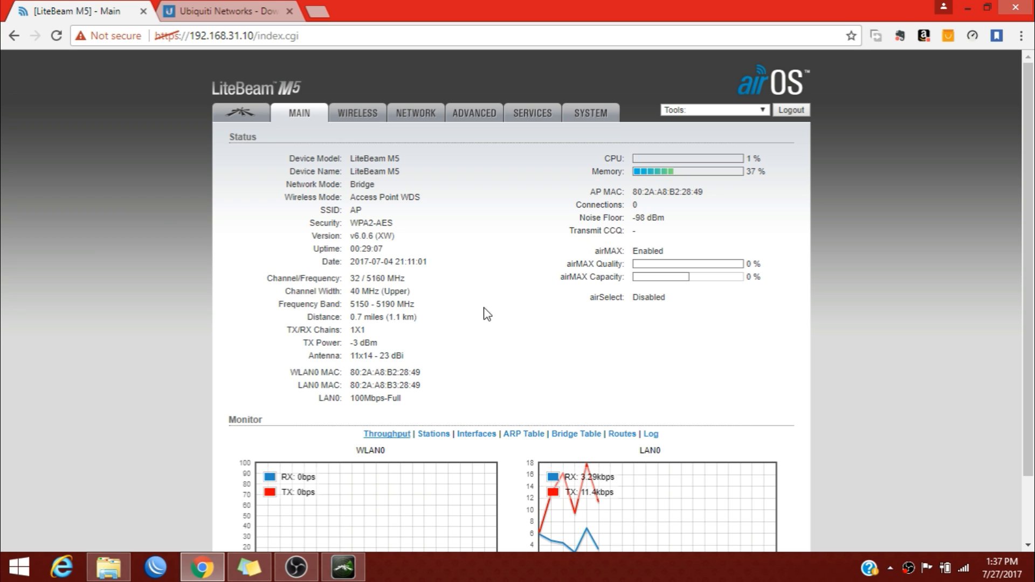
pyautogui.scroll(-2, 490, 314)
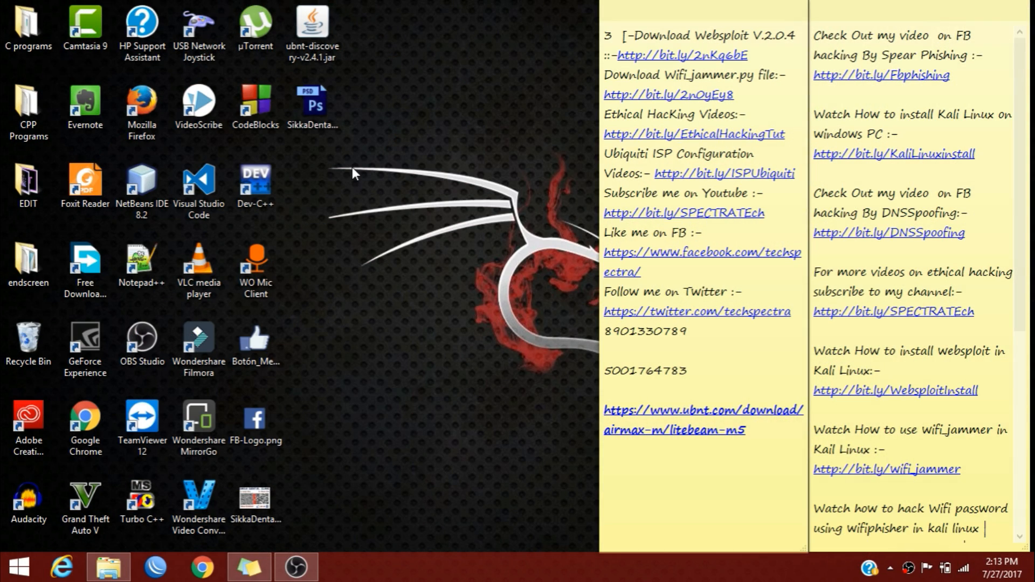
# Relaunch Ubiquiti Discovery and select the LiteBeam M5 (LB5) at 192.168.1.20, firmware v6.0.6.
pyautogui.doubleClick(320, 45)
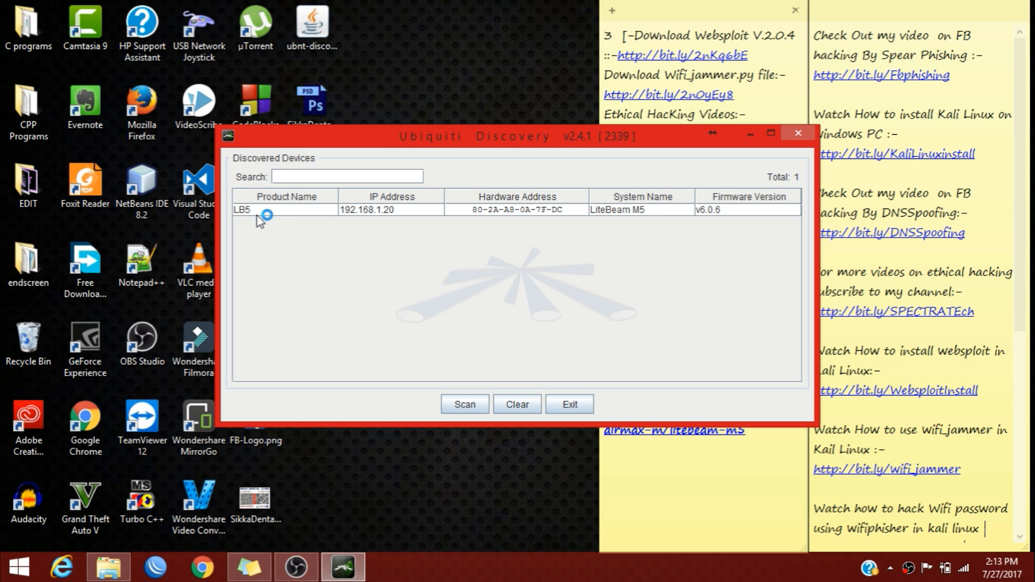
pyautogui.click(405, 211)
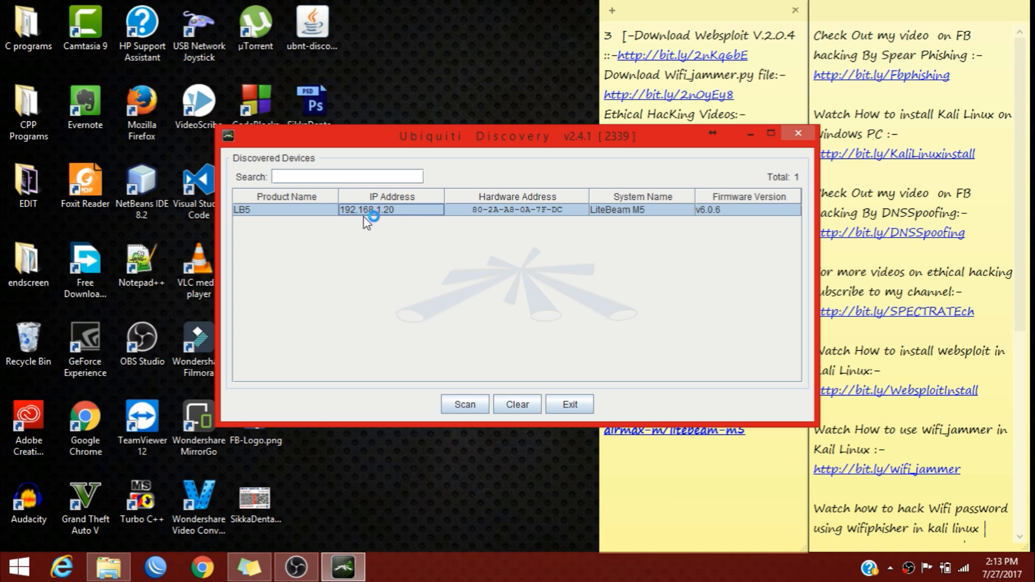
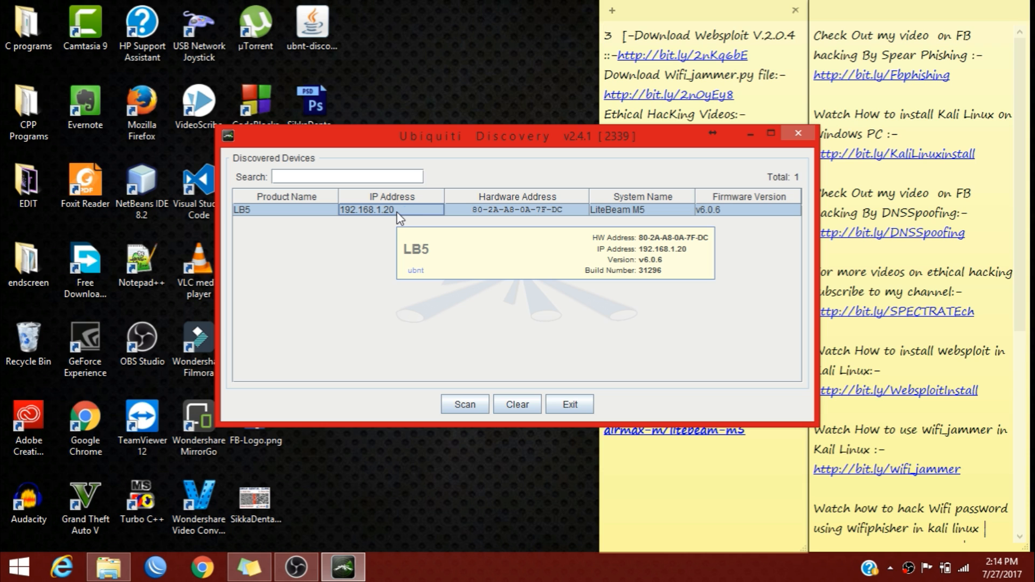
# Open the airOS web interface of the LB5 LiteBeam M5 at 192.168.1.20 from Discovery.
pyautogui.doubleClick(397, 213)
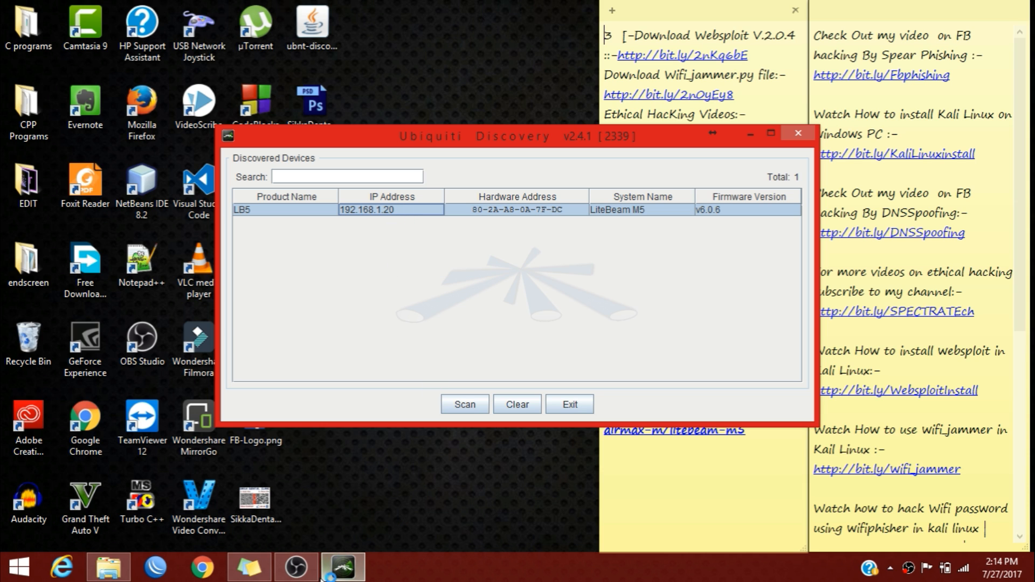
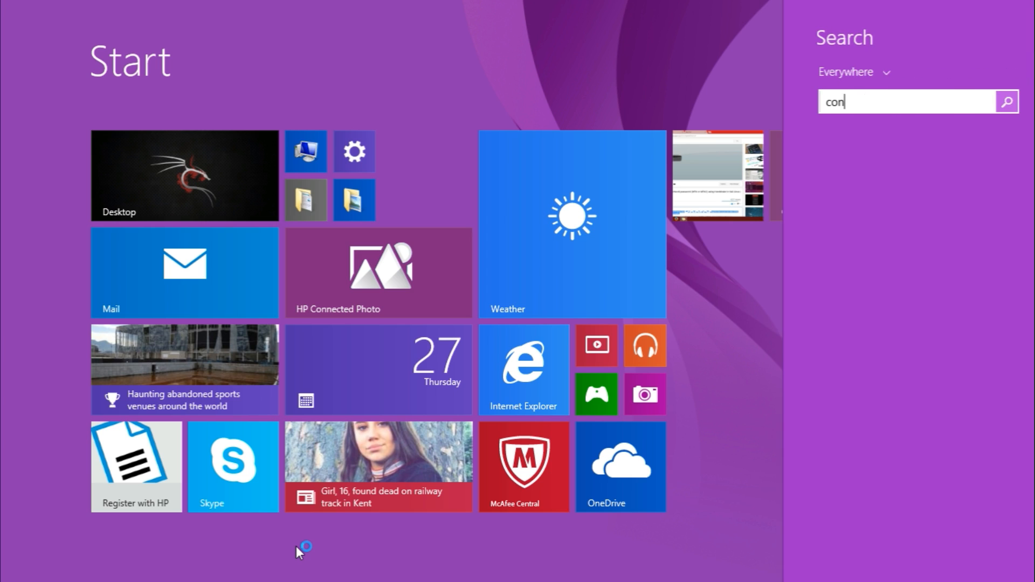
pyautogui.press('Down')
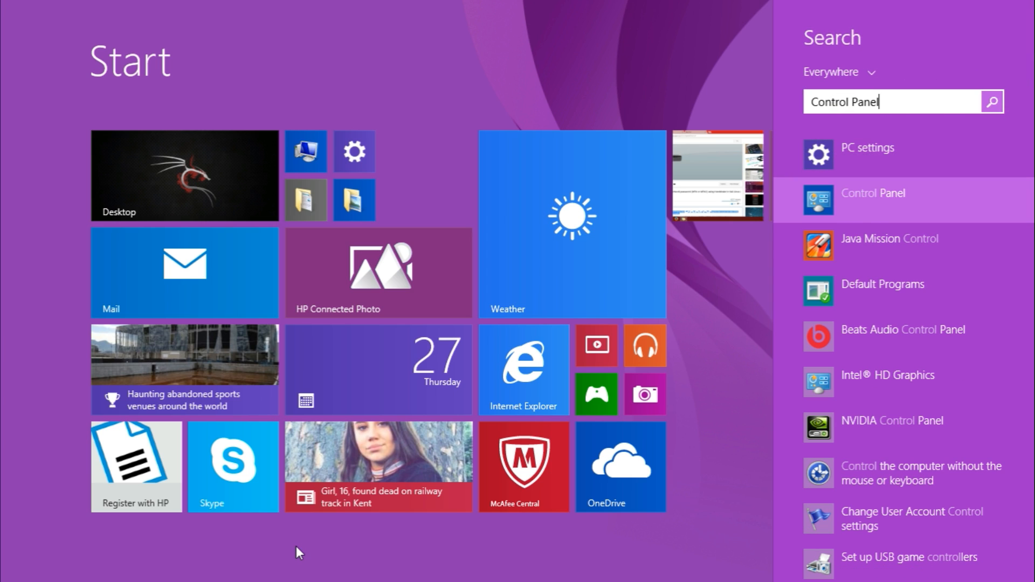
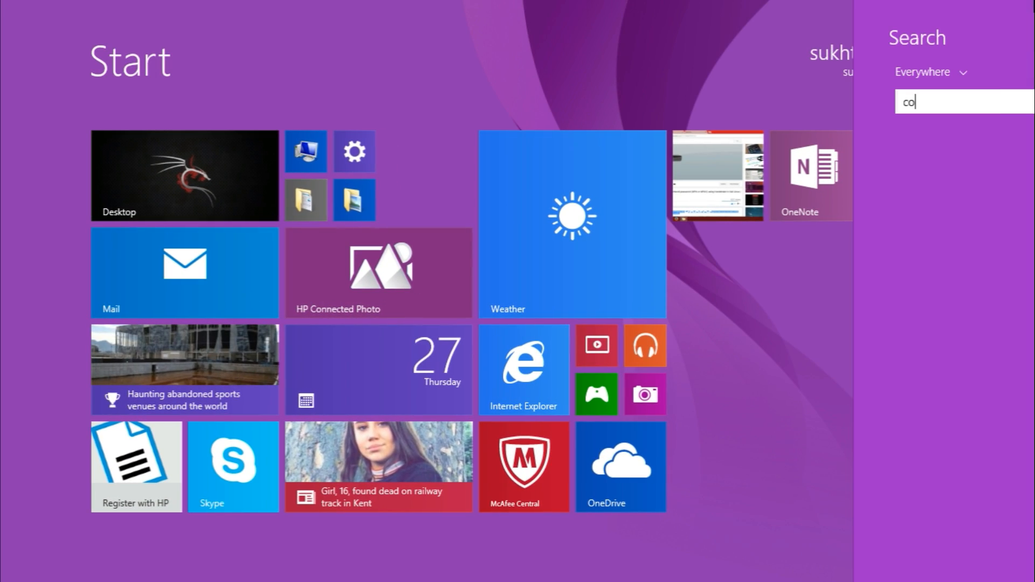
# Finish the Start search for 'control' and select the Control Panel result at the top.
pyautogui.write('ntrol')
pyautogui.press('Down')
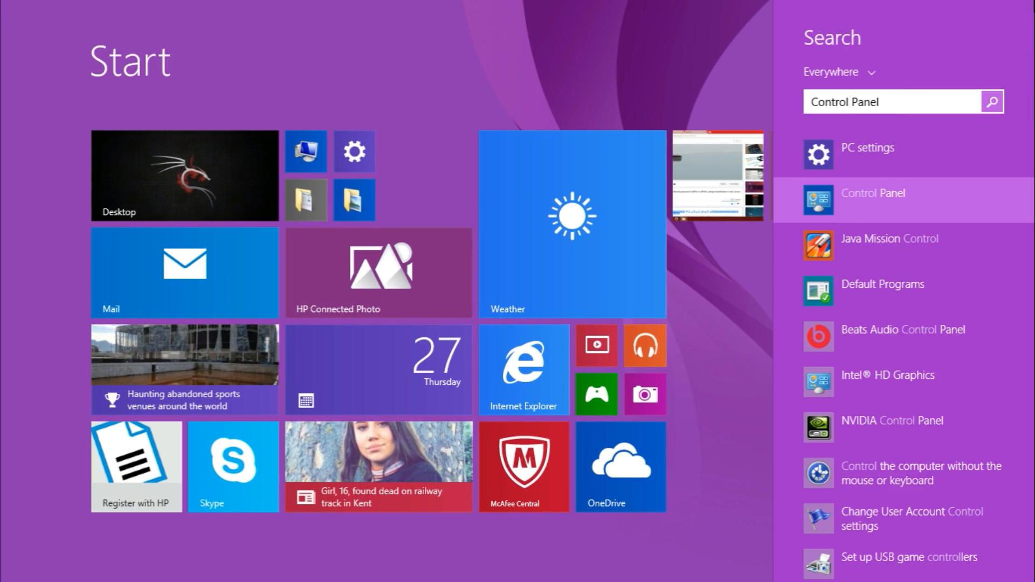
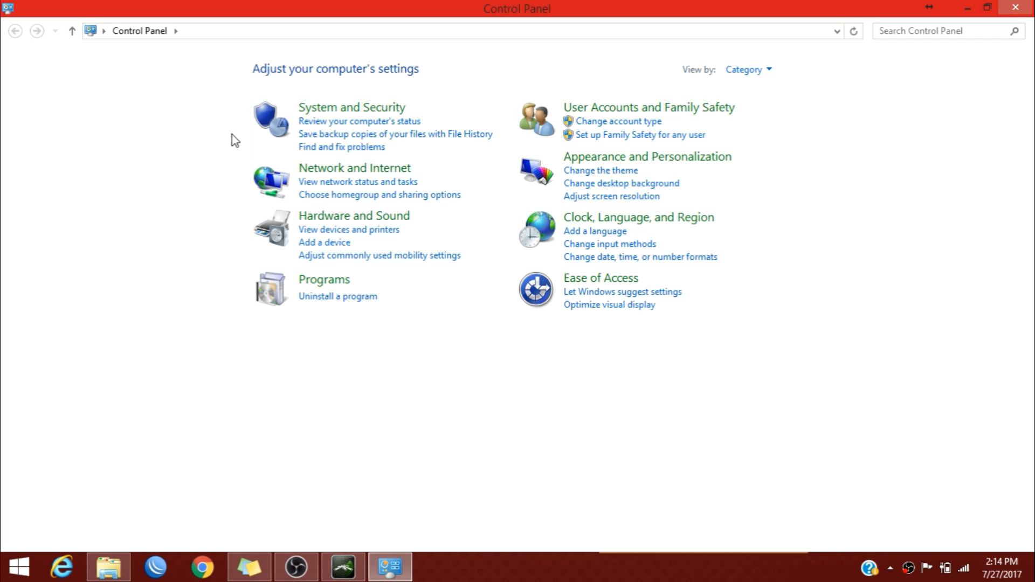
# Open the Ethernet adapter's Properties from Network and Sharing Center's adapter settings.
pyautogui.click(356, 169)
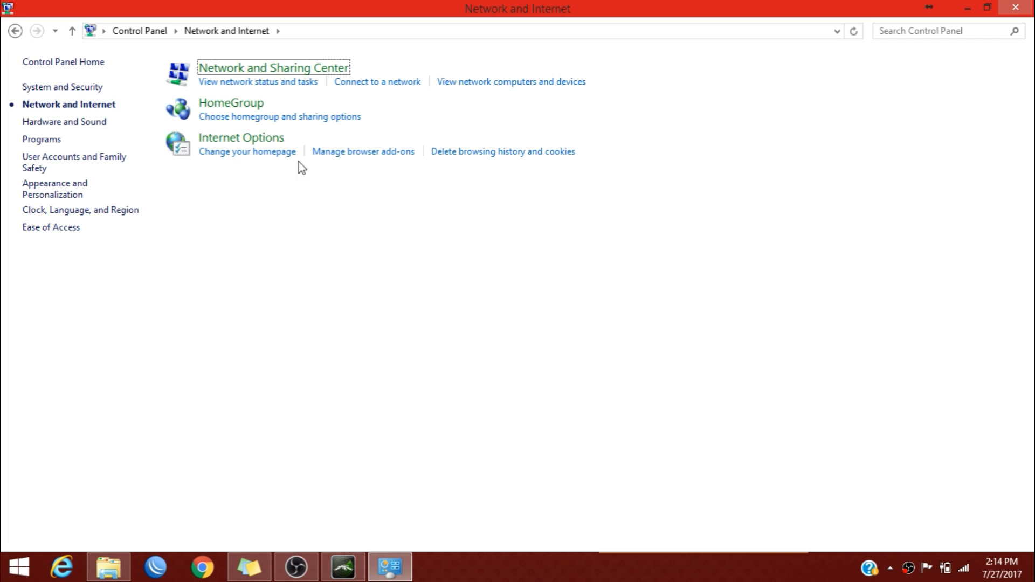
pyautogui.click(277, 72)
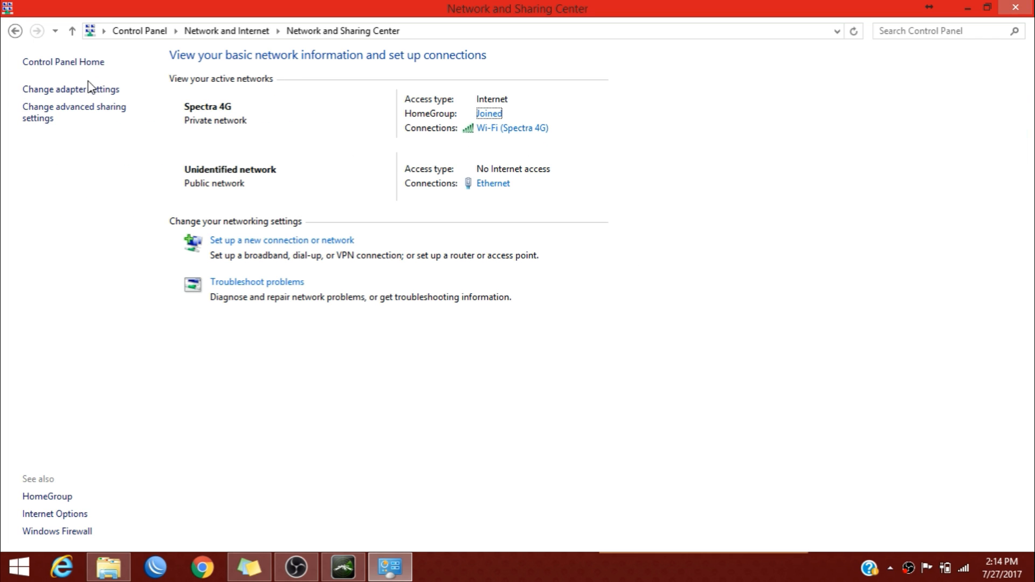
pyautogui.click(88, 92)
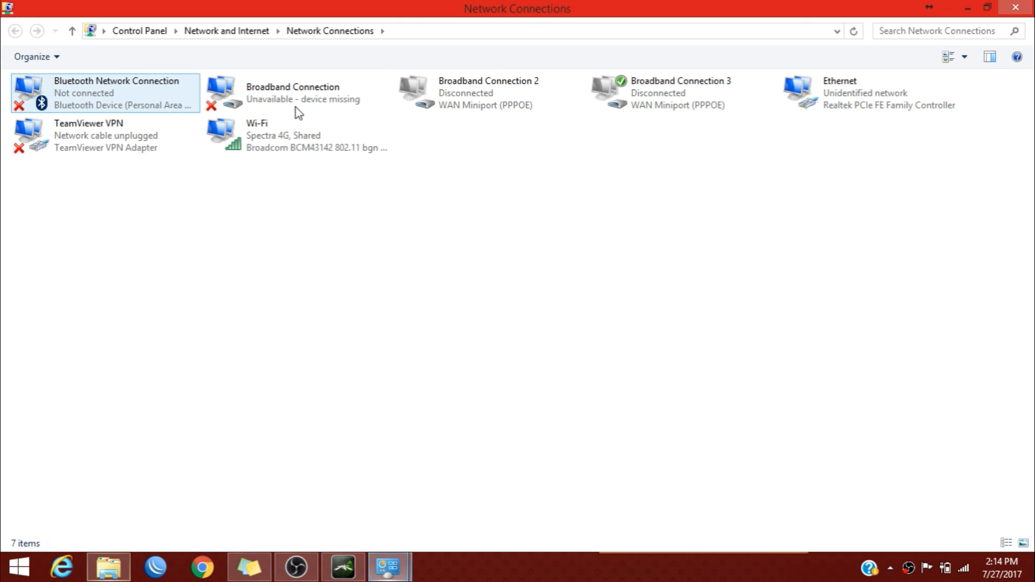
pyautogui.rightClick(884, 114)
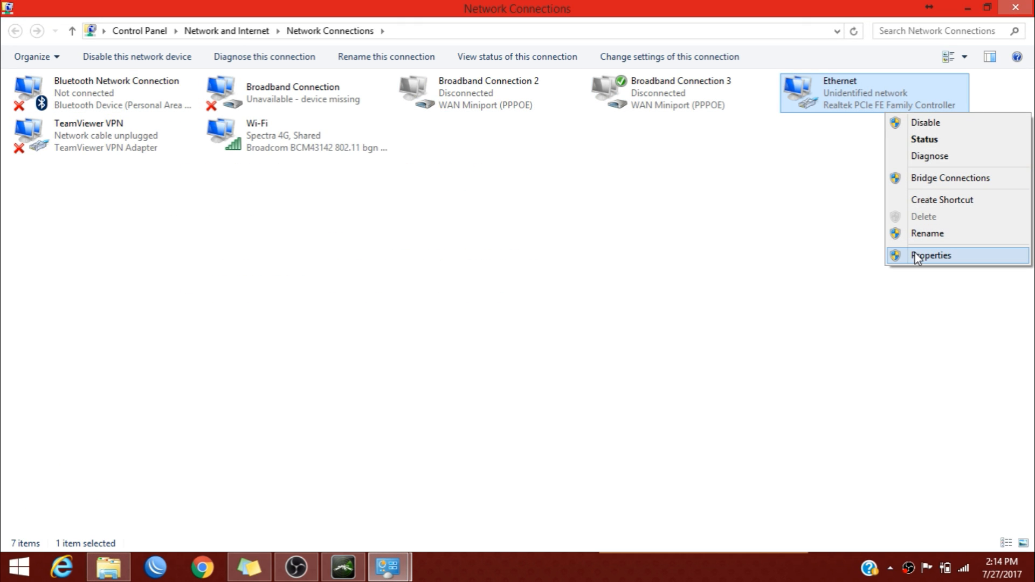
pyautogui.click(915, 252)
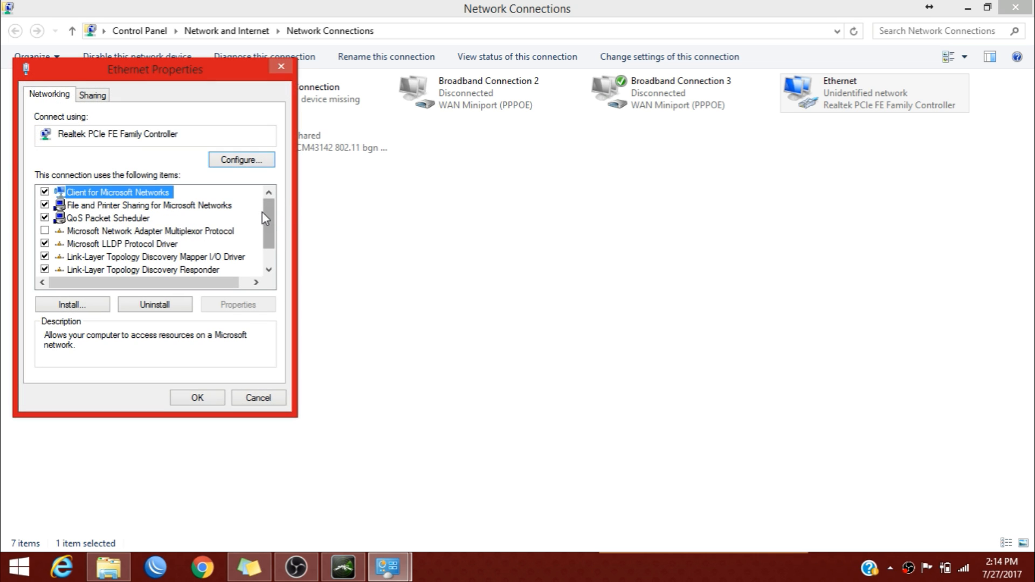
pyautogui.scroll(-1, 272, 240)
# In IPv4 Advanced TCP/IP settings, add IP address 192.168.1.5 with subnet mask 255.255.255.0.
pyautogui.doubleClick(146, 264)
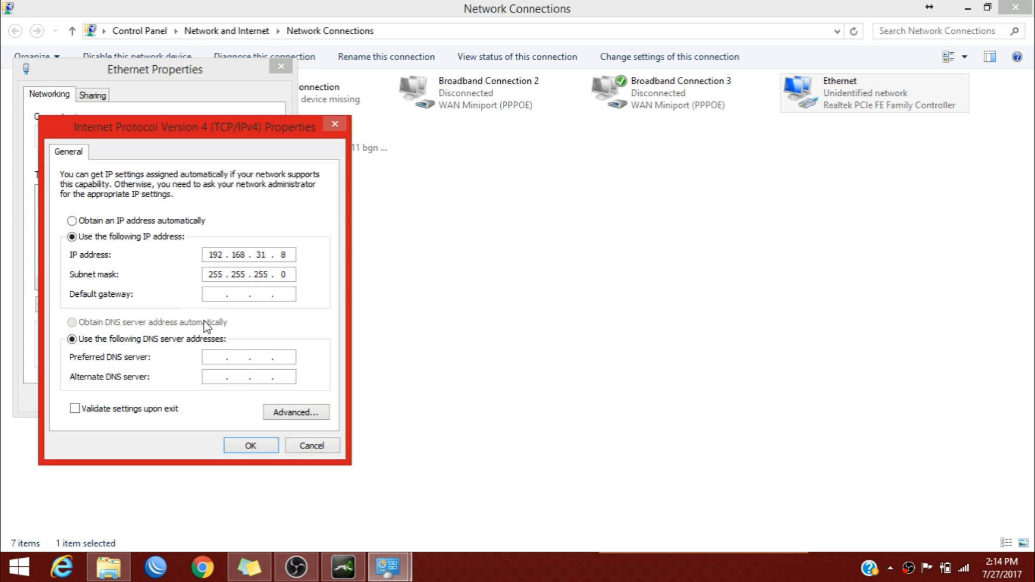
pyautogui.click(284, 423)
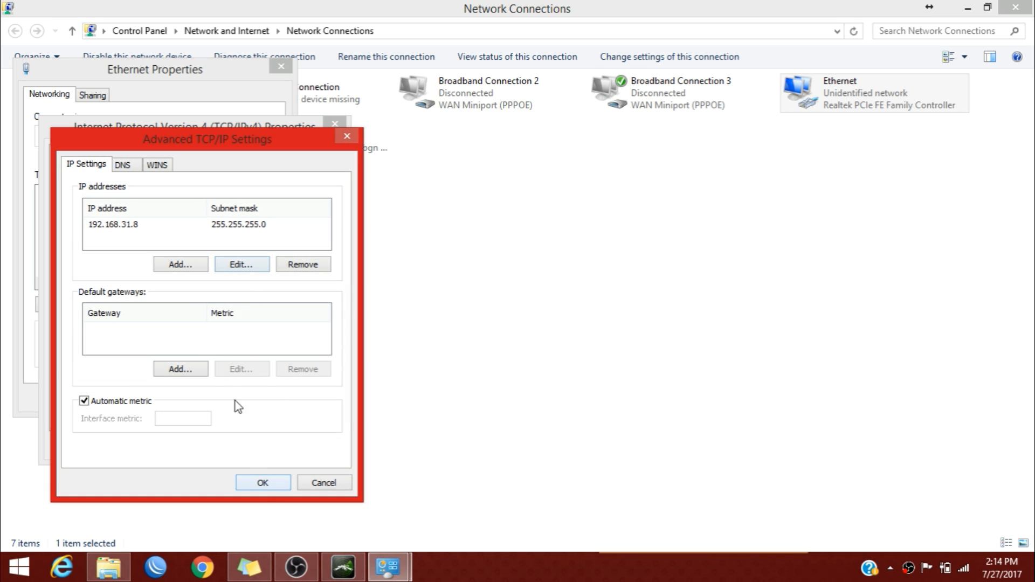
pyautogui.click(181, 265)
pyautogui.write('192 . ')
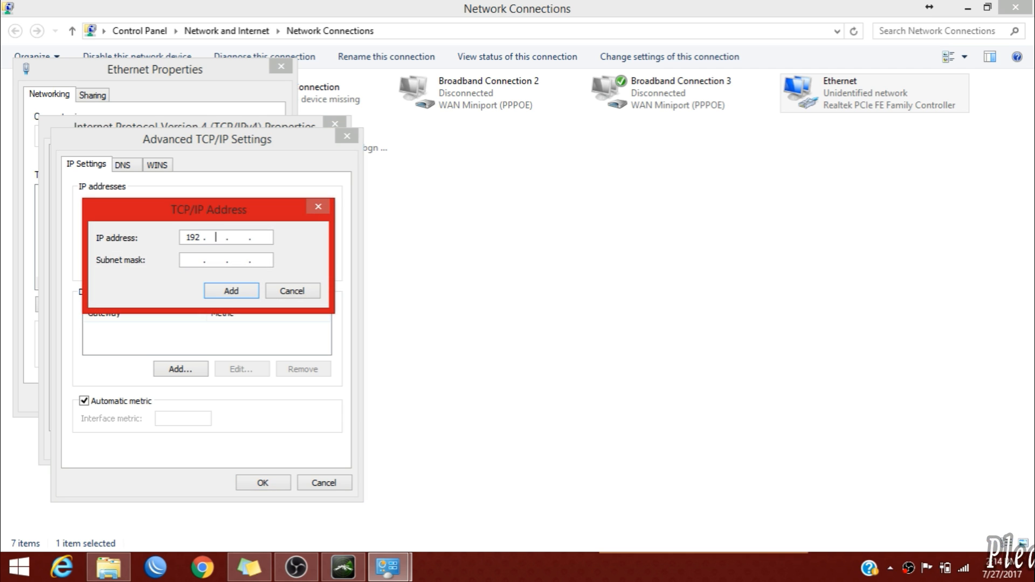
pyautogui.write('168 . 1 . ')
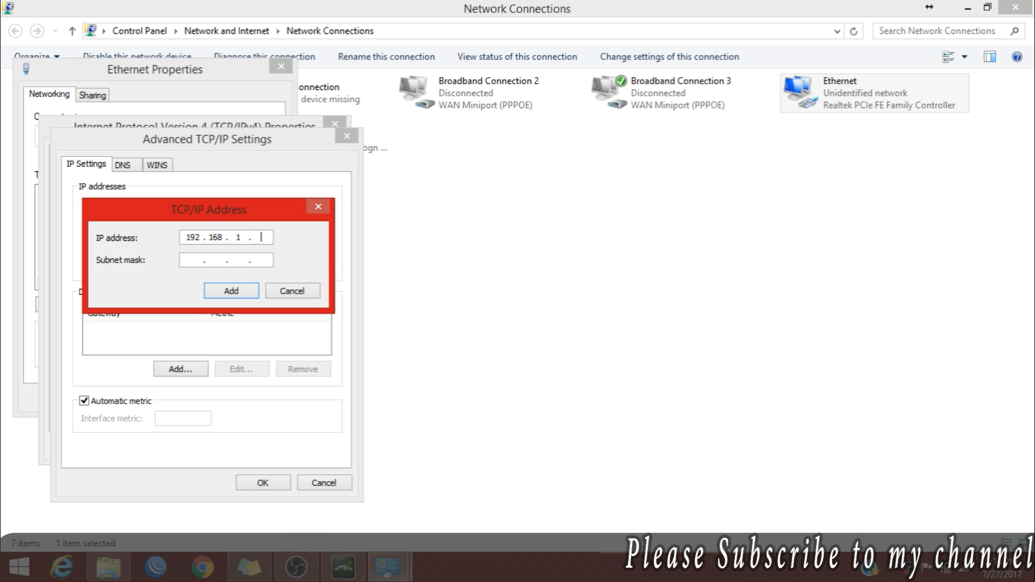
pyautogui.write('5')
pyautogui.click(186, 259)
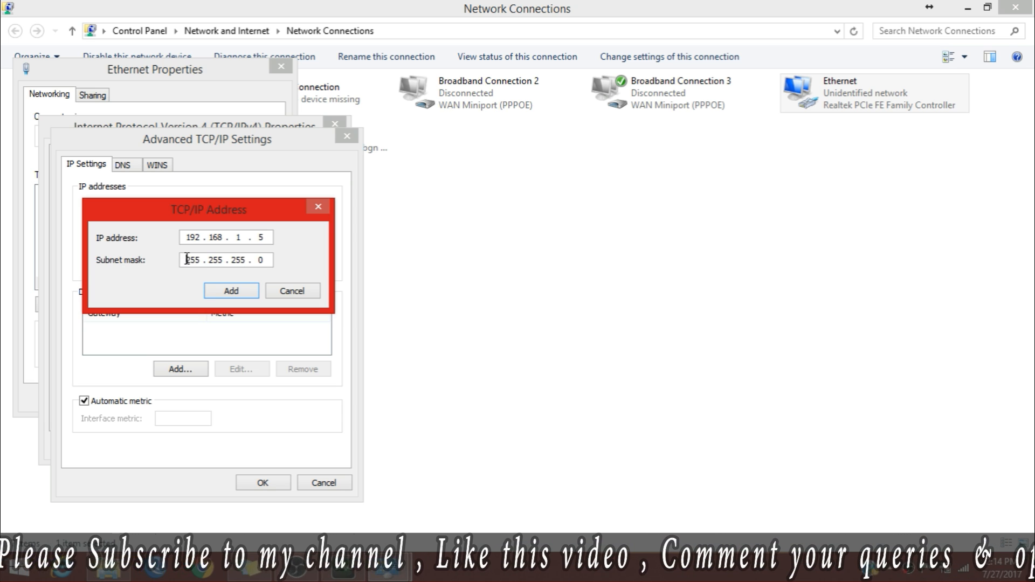
pyautogui.click(226, 294)
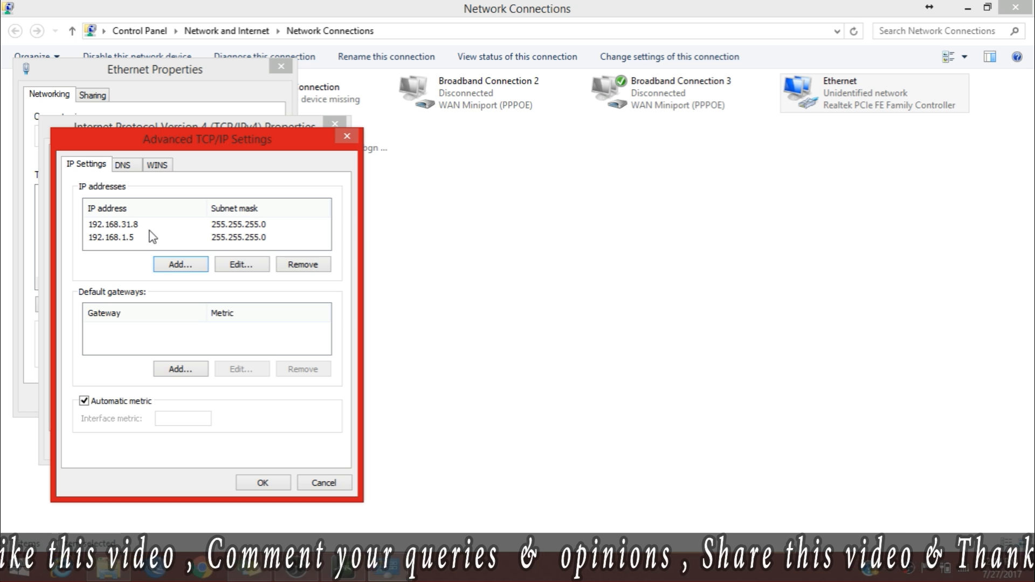
# Verify the 192.168.1.5 and 192.168.31.8 entries, then save the advanced and IPv4 settings.
pyautogui.click(121, 237)
pyautogui.click(115, 223)
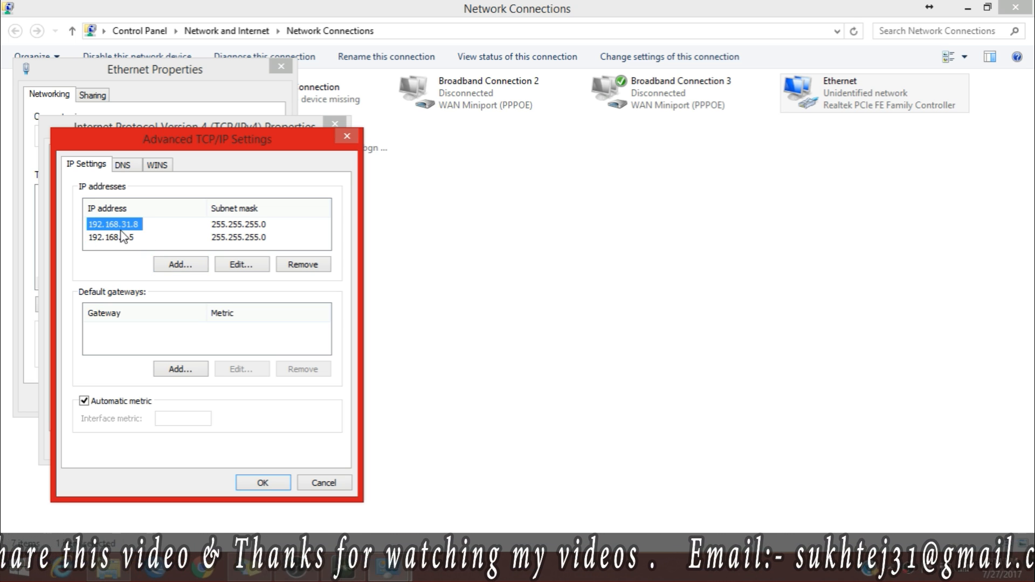
pyautogui.click(254, 482)
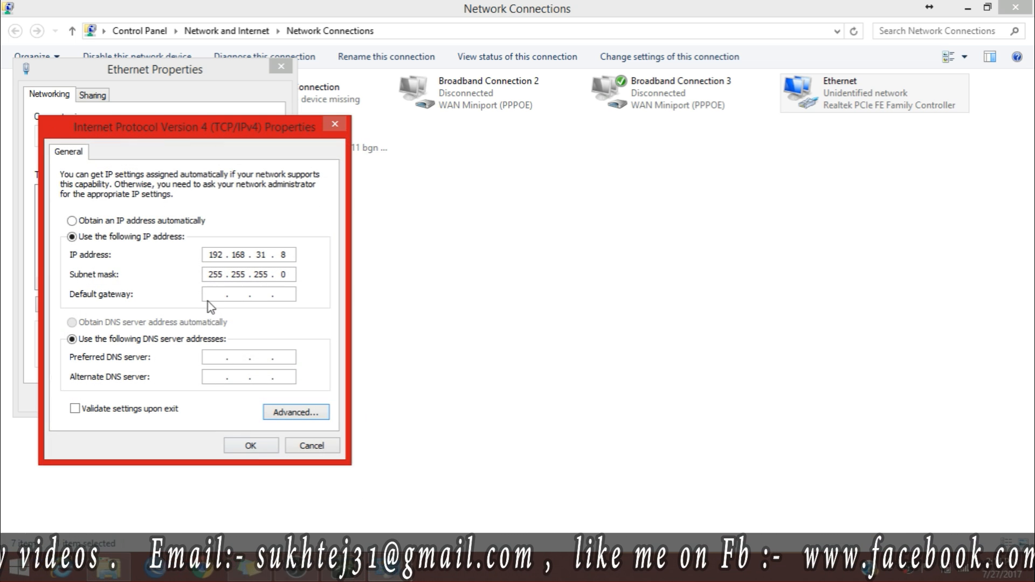
pyautogui.click(251, 445)
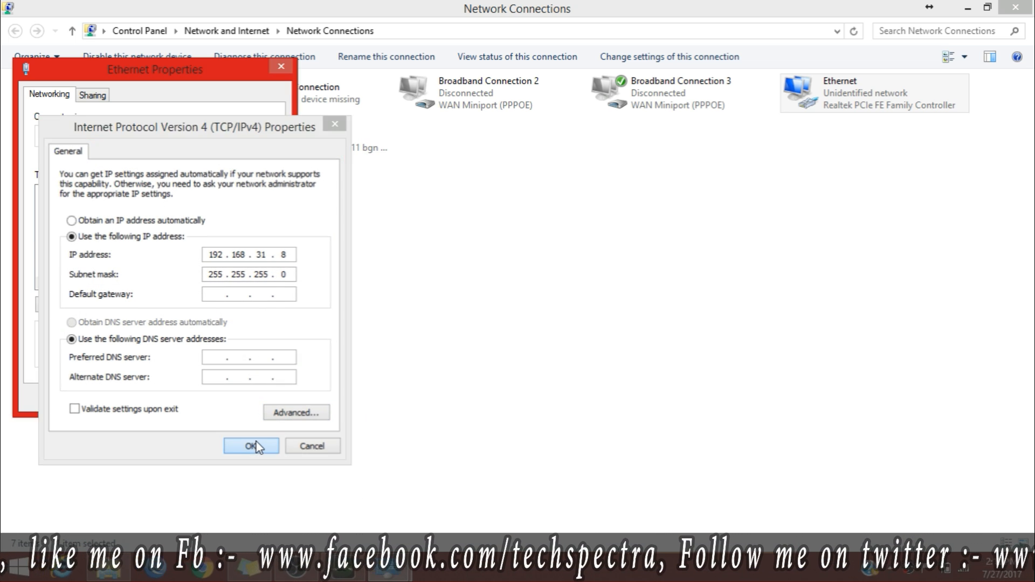
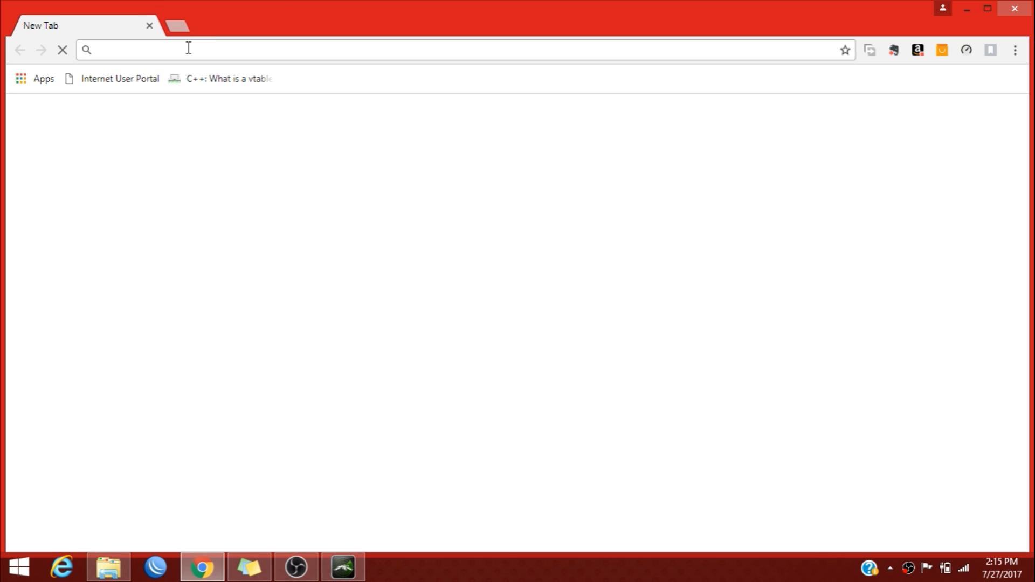
# In maximized Chrome, load 192.168.1.20 and proceed past the certificate privacy warning.
pyautogui.doubleClick(286, 8)
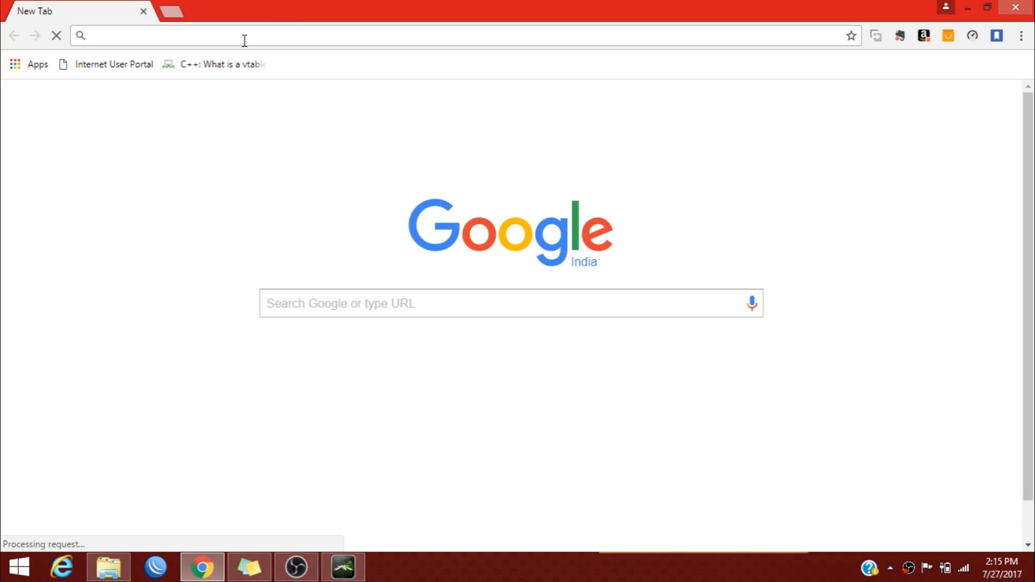
pyautogui.write('192.168.1.20')
pyautogui.press('Down')
pyautogui.press('Up')
pyautogui.press('Return')
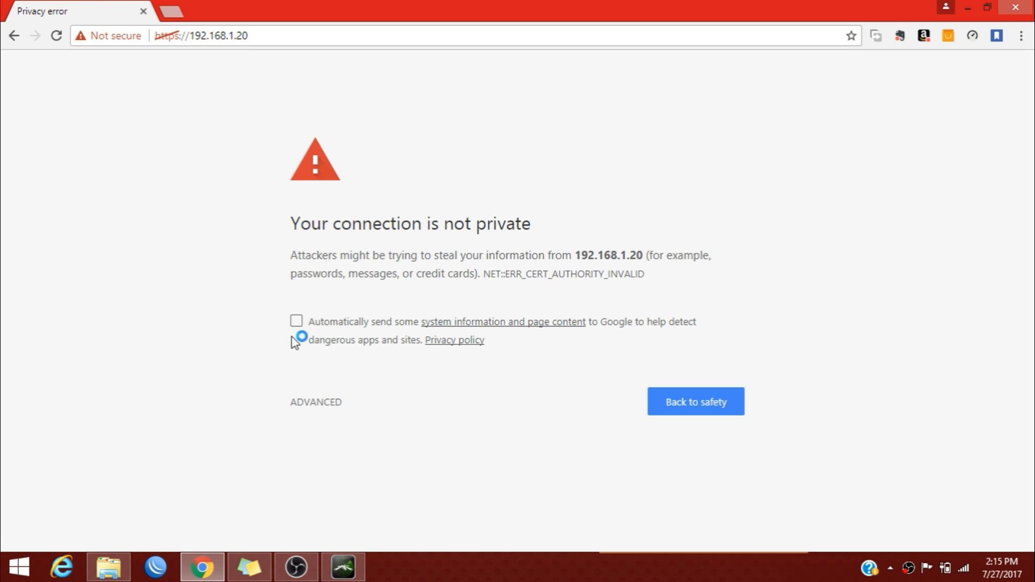
pyautogui.click(315, 402)
pyautogui.click(380, 531)
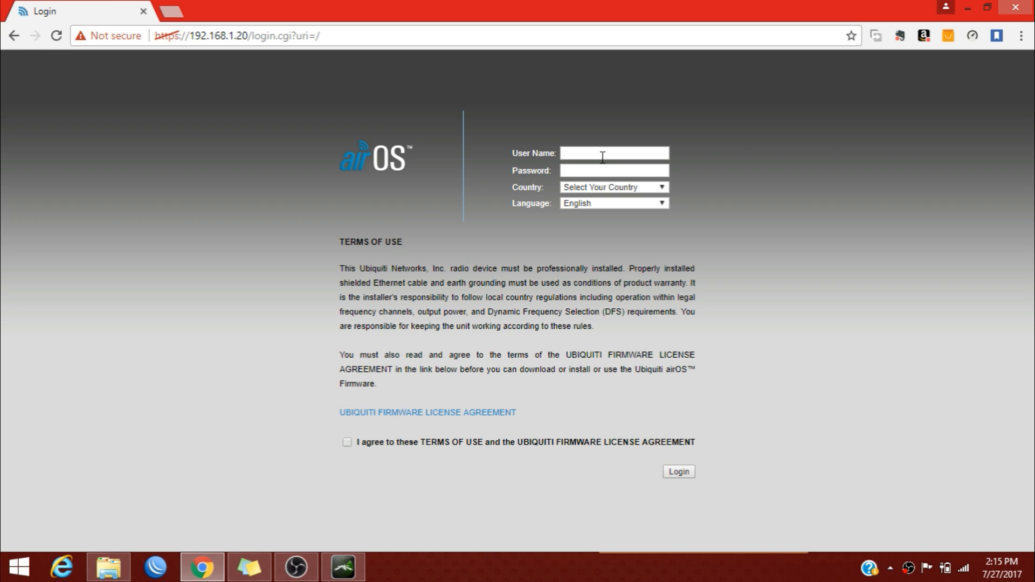
# Log in with the default user name, country set to India and terms of use accepted.
pyautogui.click(603, 157)
pyautogui.write('ubnt')
pyautogui.click(624, 189)
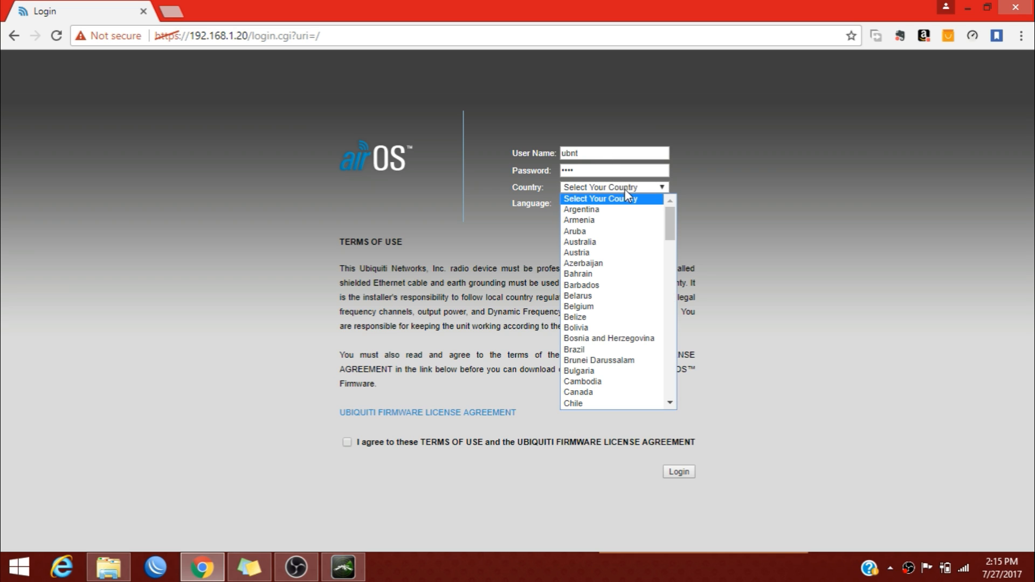
pyautogui.press('i')
pyautogui.press('n')
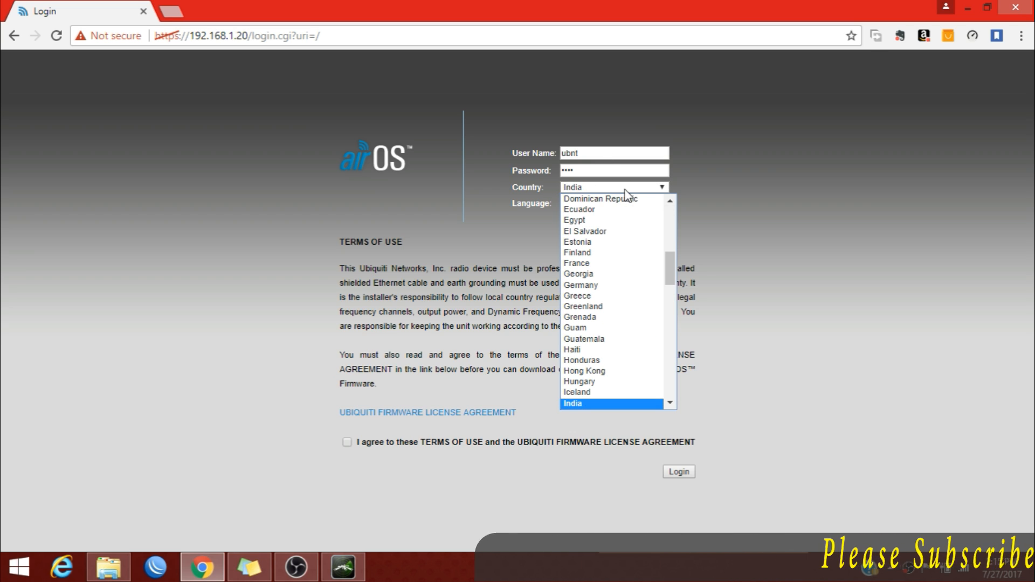
pyautogui.press('Return')
pyautogui.click(347, 442)
pyautogui.click(677, 471)
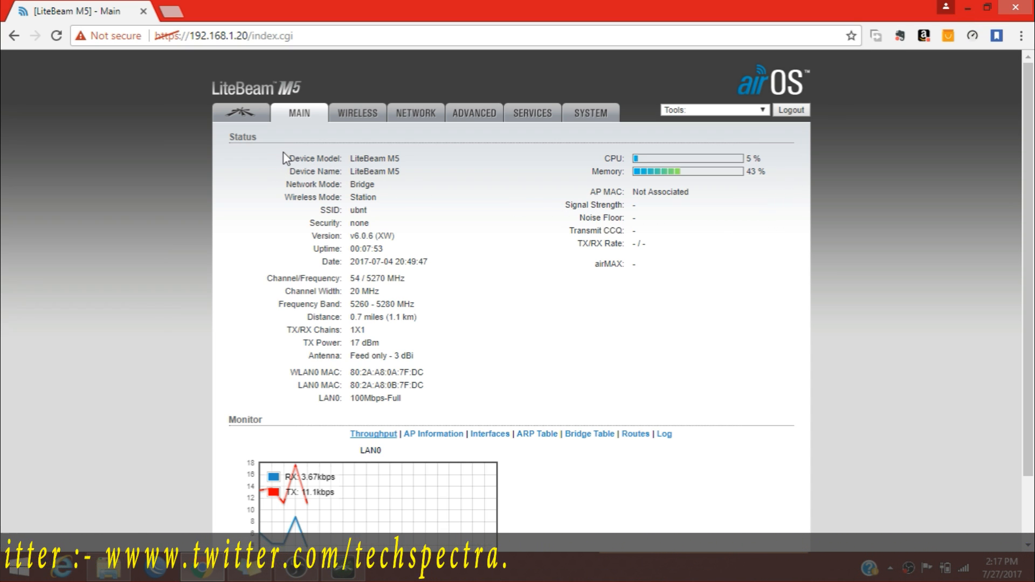
# Review the LiteBeam M5 model, Station mode and firmware v6.0.6, then go to Wireless settings.
pyautogui.moveTo(288, 153); pyautogui.dragTo(290, 203)
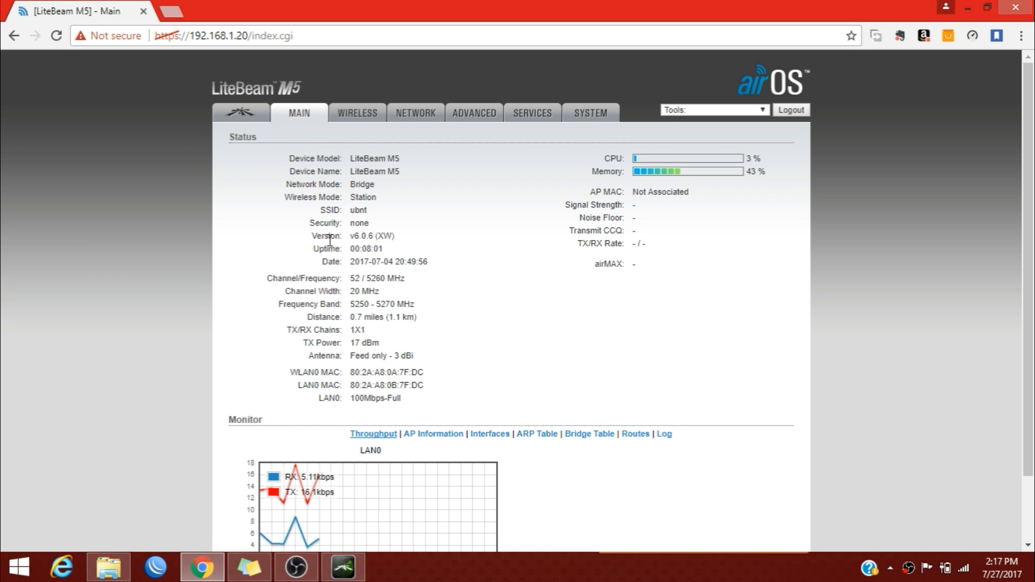
pyautogui.moveTo(351, 235); pyautogui.dragTo(400, 239)
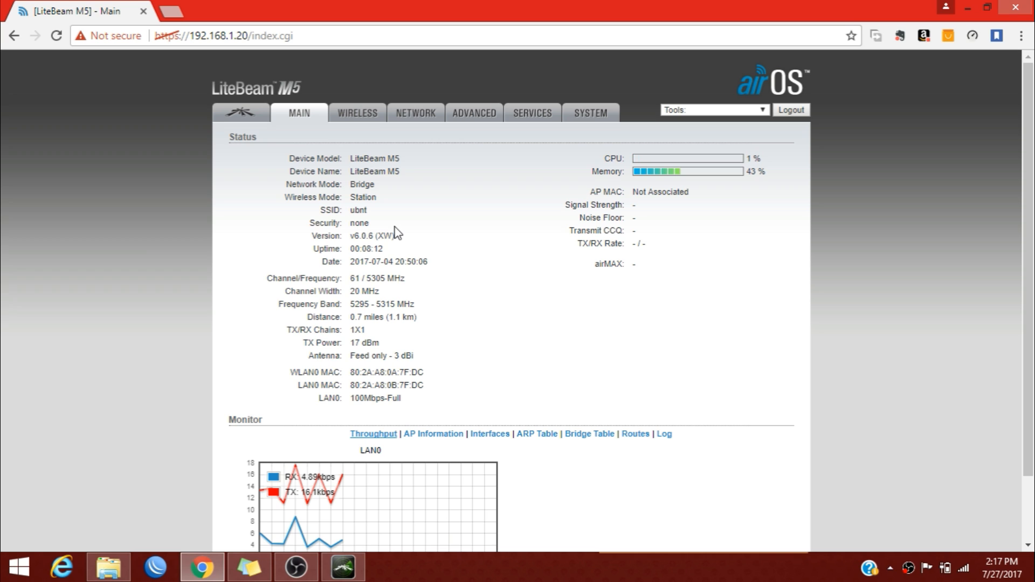
pyautogui.click(345, 115)
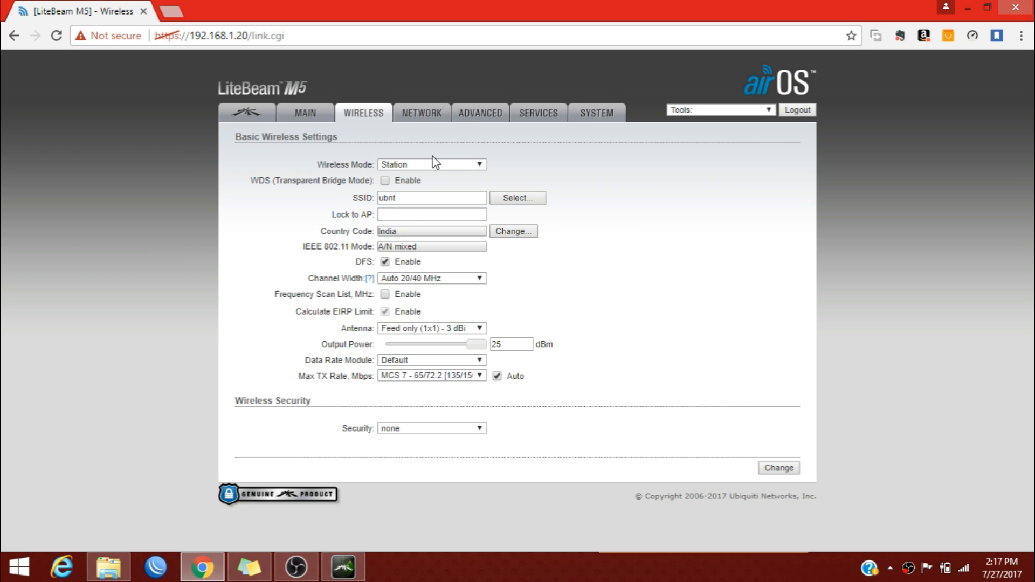
# Keep Wireless Mode on Station and enable WDS transparent bridging.
pyautogui.click(392, 169)
pyautogui.click(395, 179)
pyautogui.click(385, 181)
# Use Site Survey to set the SSID to the AP access point.
pyautogui.moveTo(412, 198); pyautogui.dragTo(375, 199)
pyautogui.click(384, 199)
pyautogui.click(513, 198)
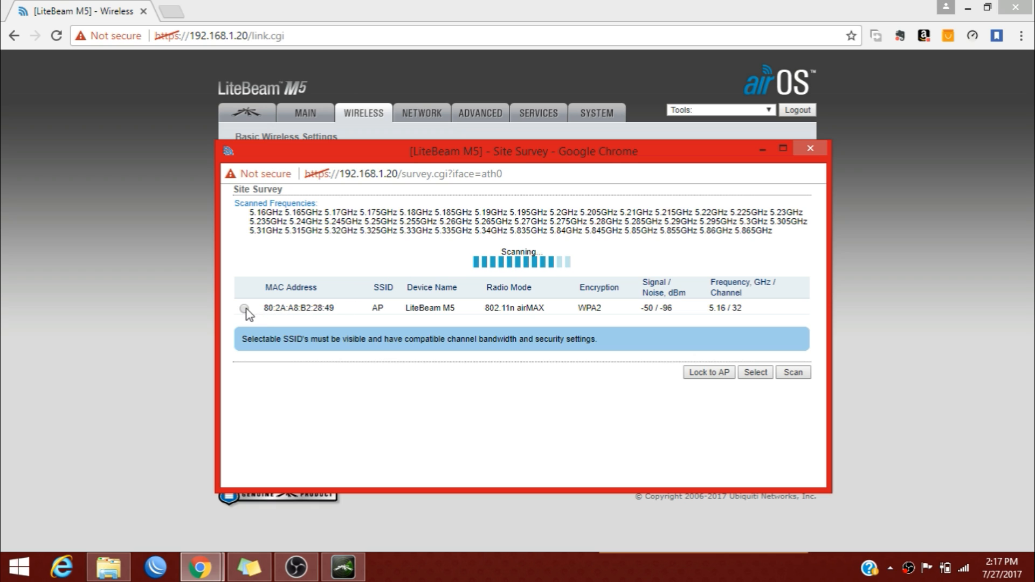
pyautogui.click(245, 308)
pyautogui.click(744, 374)
pyautogui.click(518, 198)
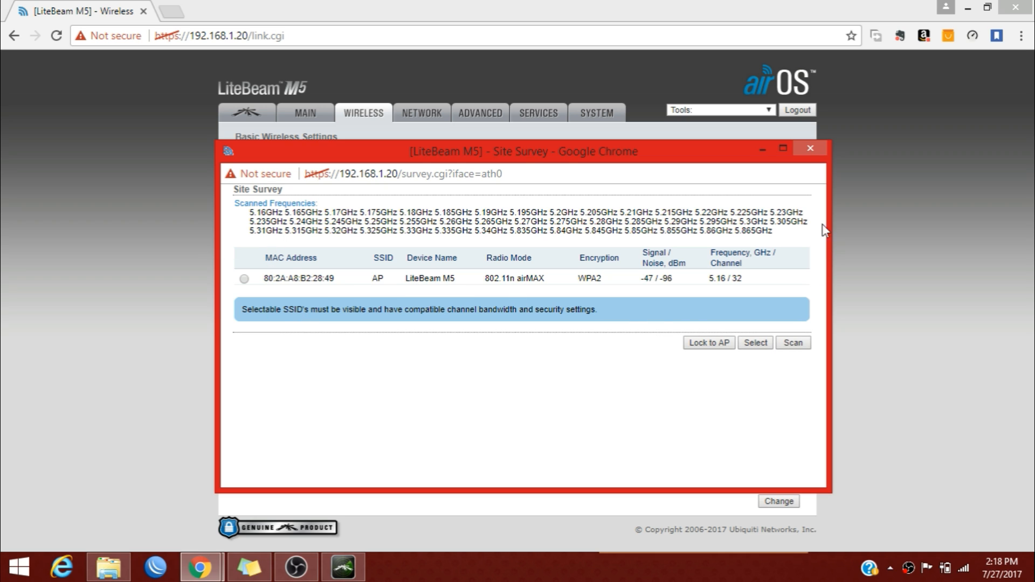
pyautogui.click(810, 149)
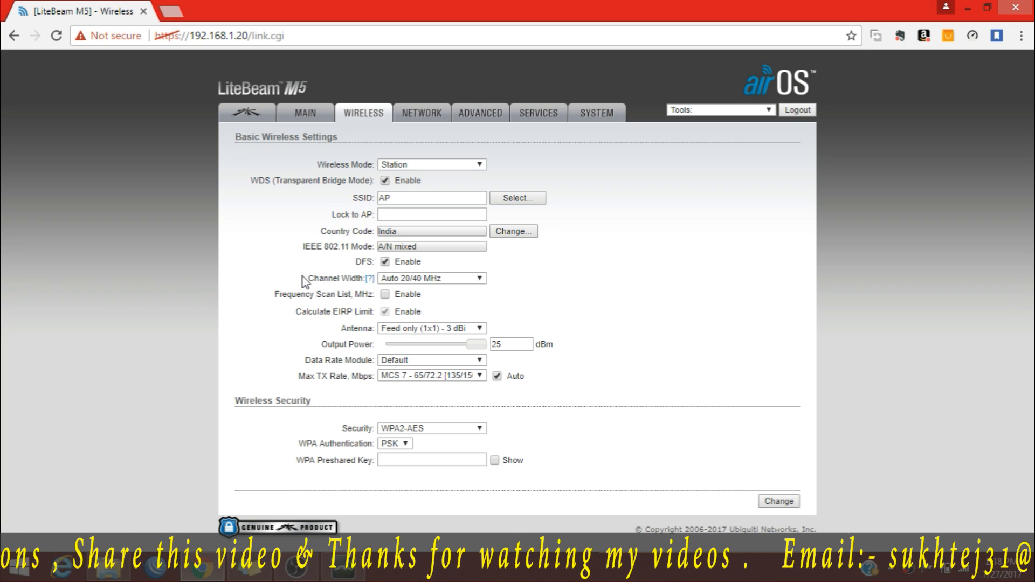
# Keep Auto 20/40 MHz channel width and leave the Frequency Scan List disabled.
pyautogui.click(393, 278)
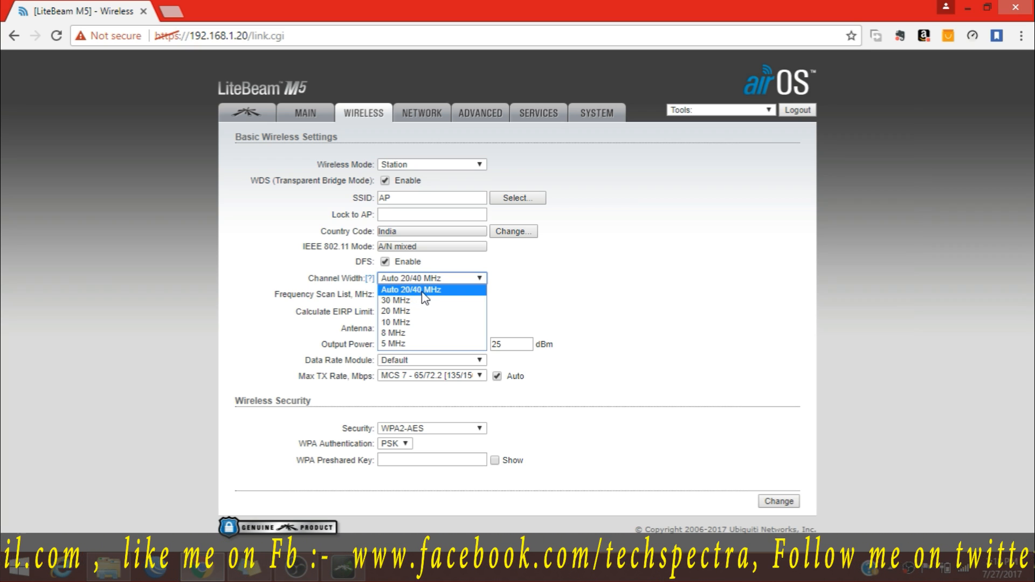
pyautogui.click(390, 294)
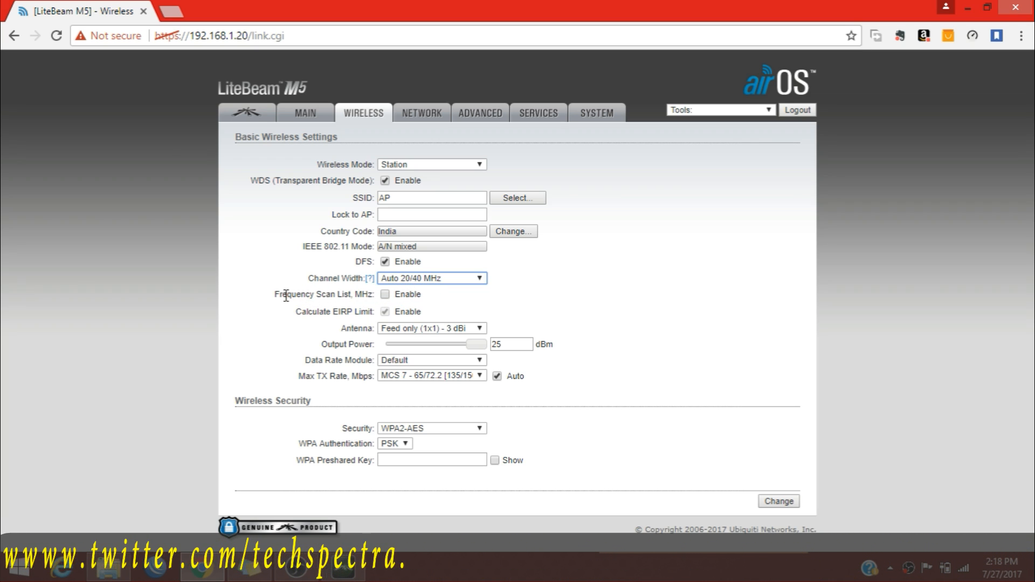
pyautogui.moveTo(271, 293); pyautogui.dragTo(308, 295)
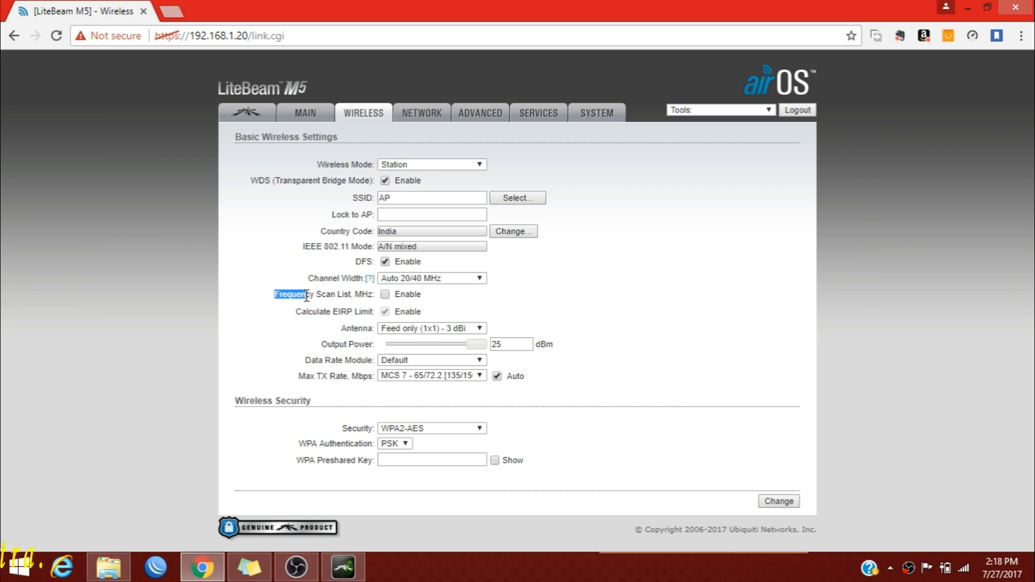
pyautogui.click(321, 296)
pyautogui.click(385, 294)
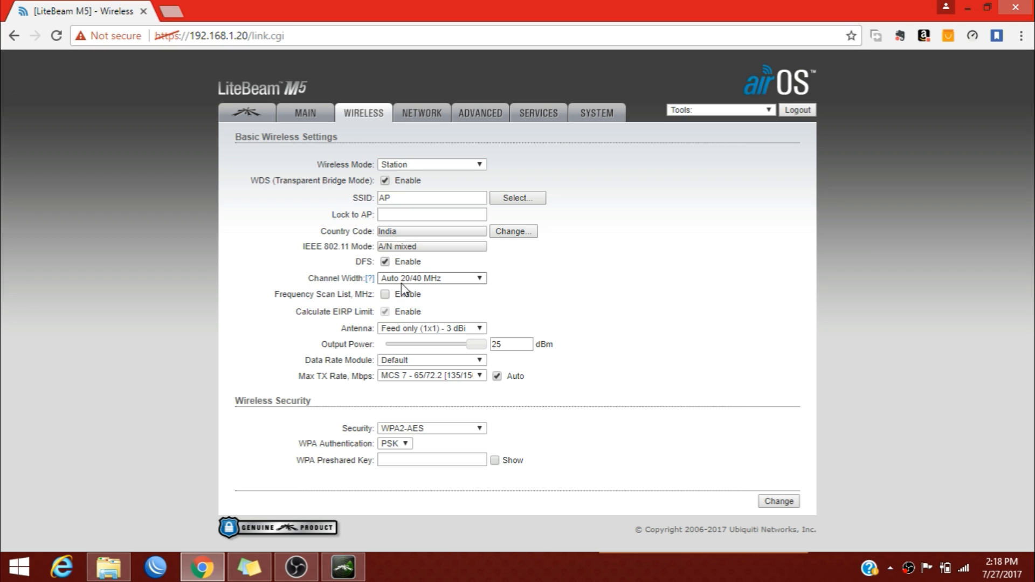
pyautogui.click(385, 294)
pyautogui.click(626, 298)
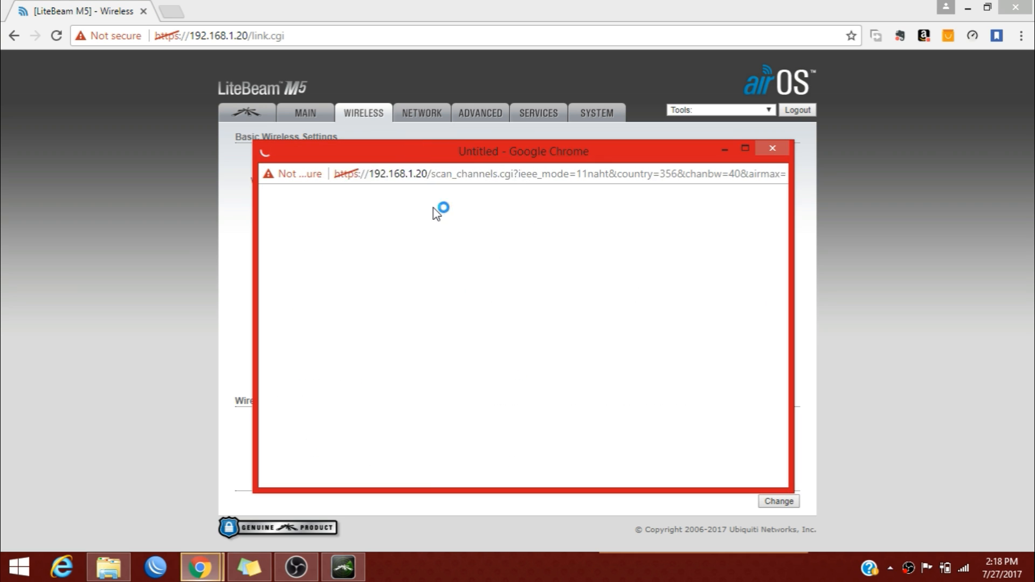
pyautogui.click(778, 150)
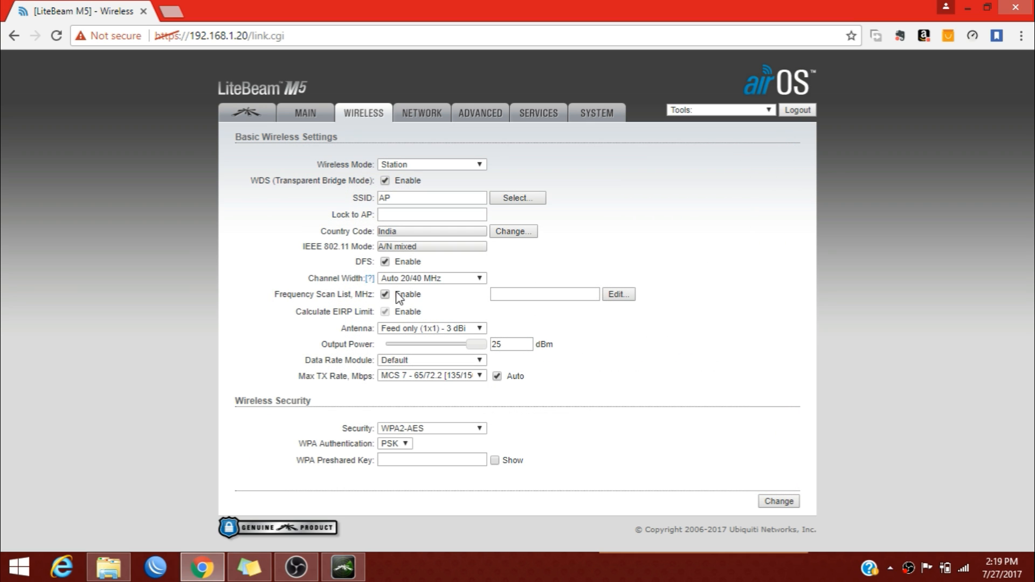
pyautogui.click(385, 294)
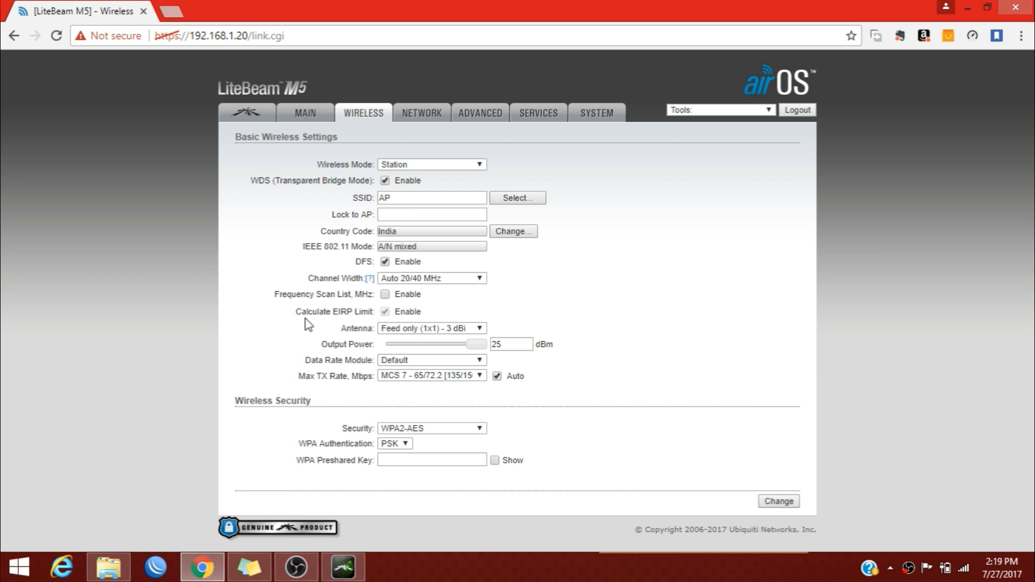
# Choose the 11x14 (1x1) - 23 dBi antenna, keep MCS 7, and start the WPA preshared key.
pyautogui.click(408, 330)
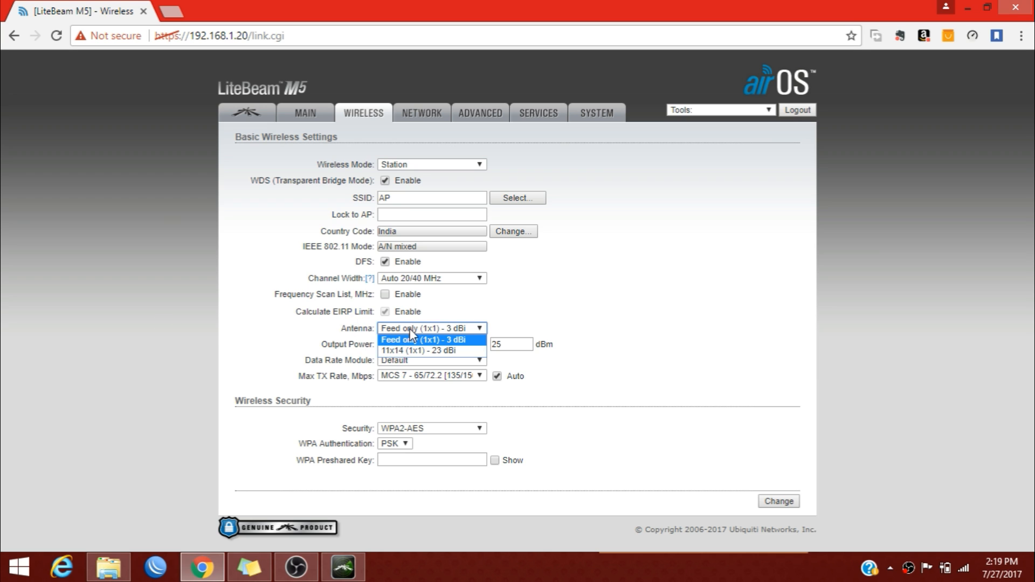
pyautogui.click(392, 351)
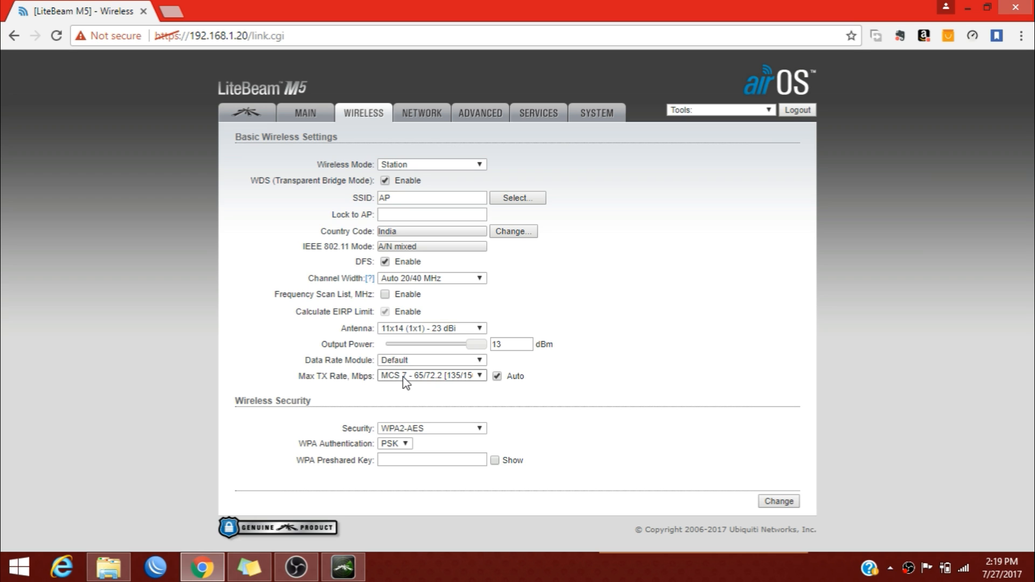
pyautogui.click(418, 373)
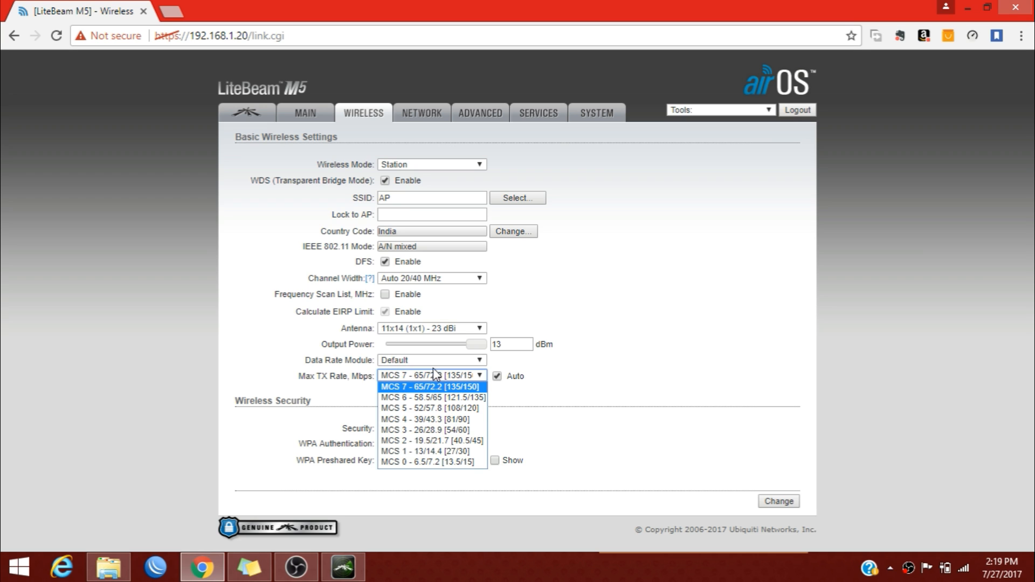
pyautogui.click(433, 369)
pyautogui.click(409, 460)
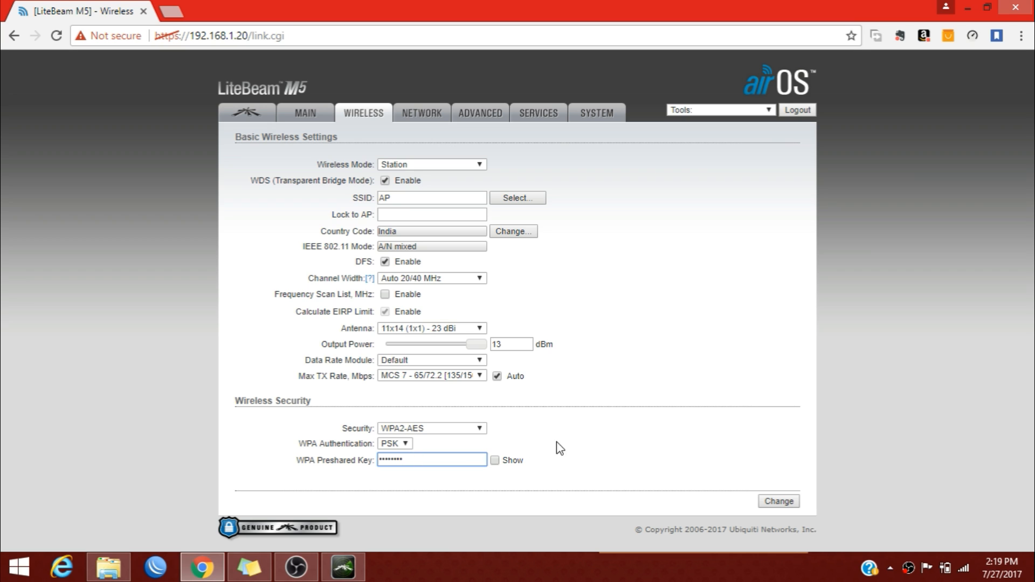
# Submit the wireless changes and set a new device password when prompted.
pyautogui.click(790, 502)
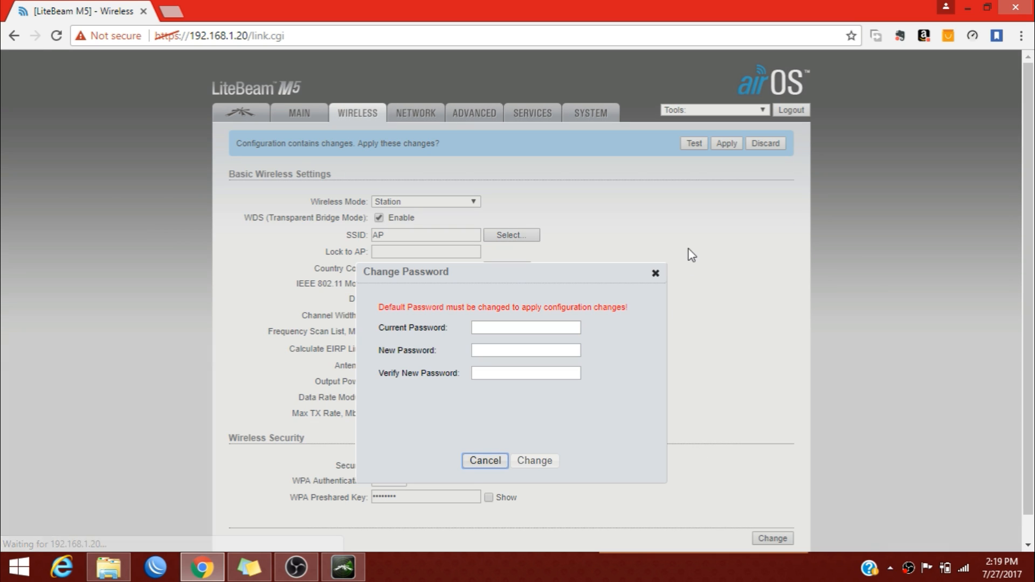
pyautogui.click(552, 327)
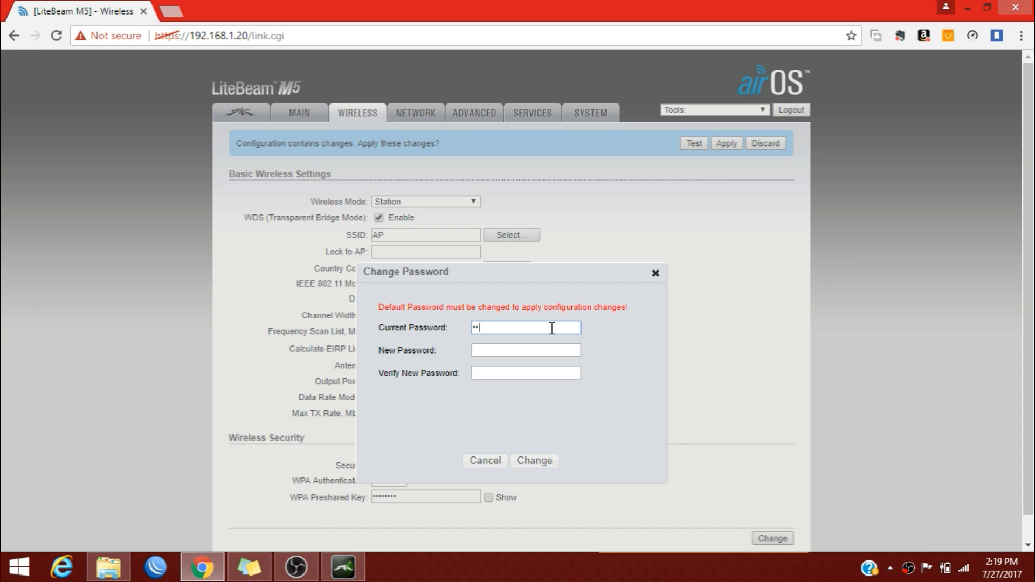
pyautogui.press('Tab')
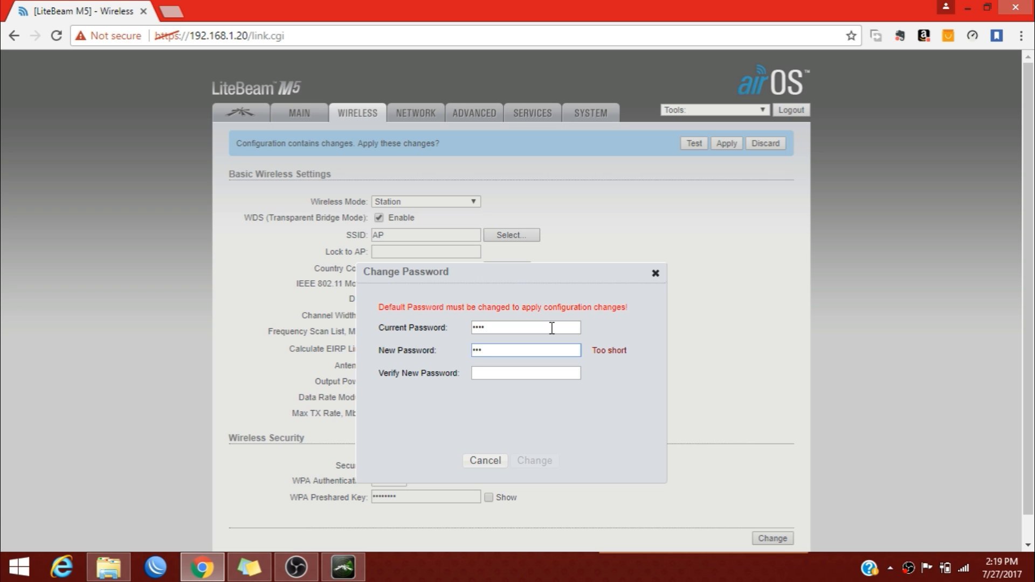
pyautogui.write('•••••')
pyautogui.press('Tab')
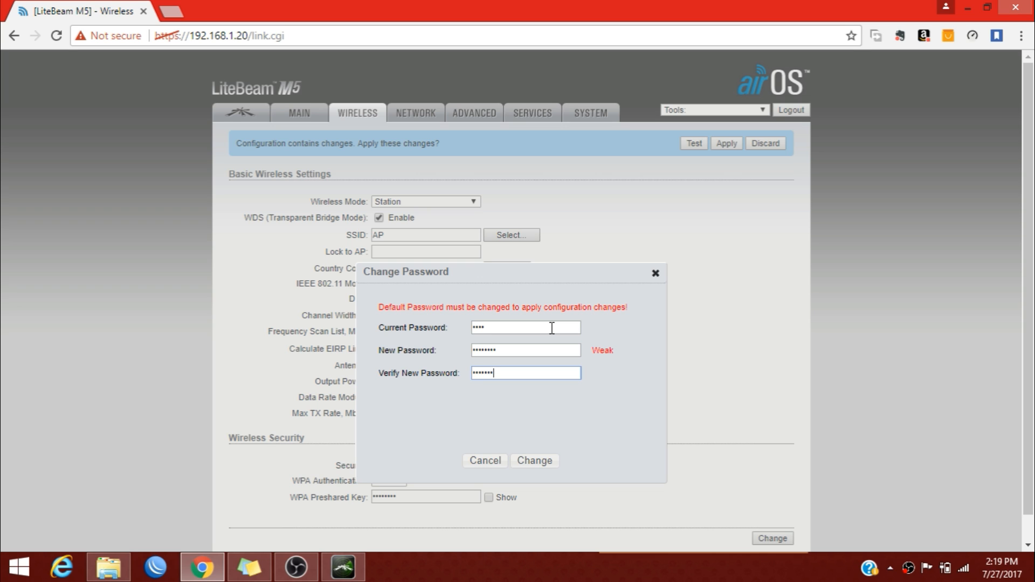
pyautogui.click(543, 462)
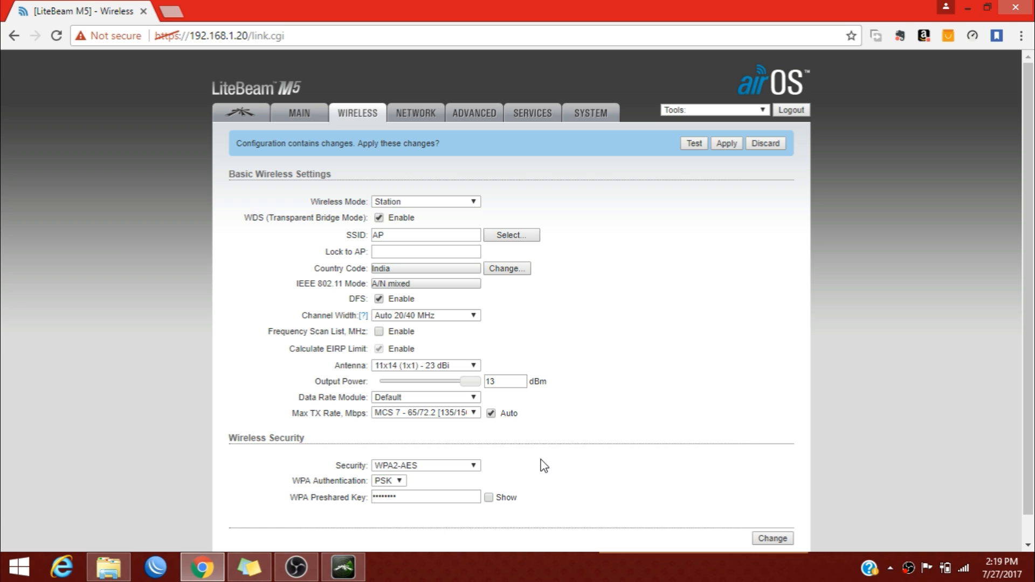
# Apply the pending wireless configuration changes from the banner.
pyautogui.scroll(-1, 539, 461)
pyautogui.scroll(1, 539, 463)
pyautogui.click(733, 146)
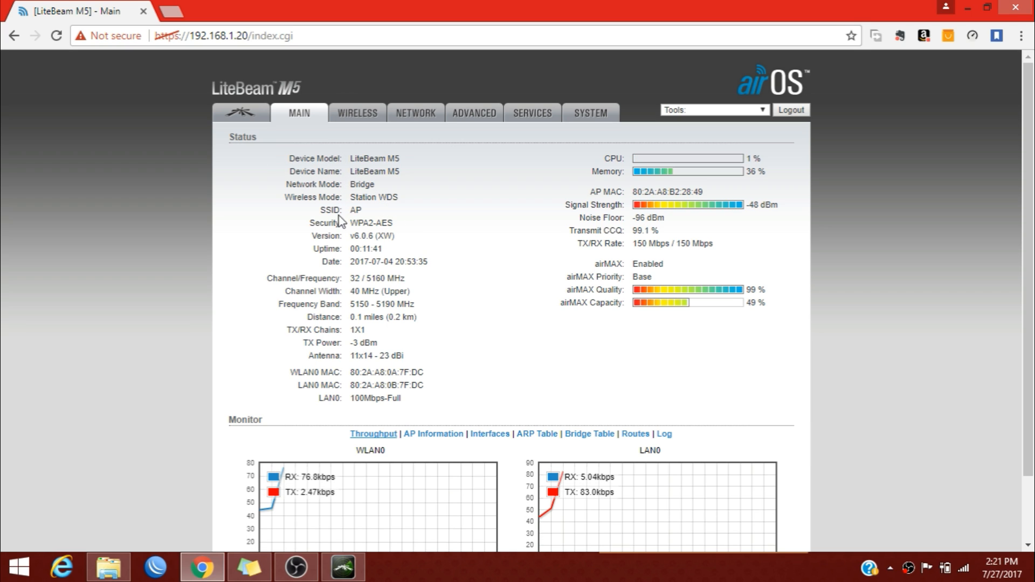
# Confirm the link to SSID AP at -48 dBm, then go to Network settings.
pyautogui.moveTo(321, 211); pyautogui.dragTo(360, 212)
pyautogui.click(438, 216)
pyautogui.moveTo(753, 208); pyautogui.dragTo(774, 208)
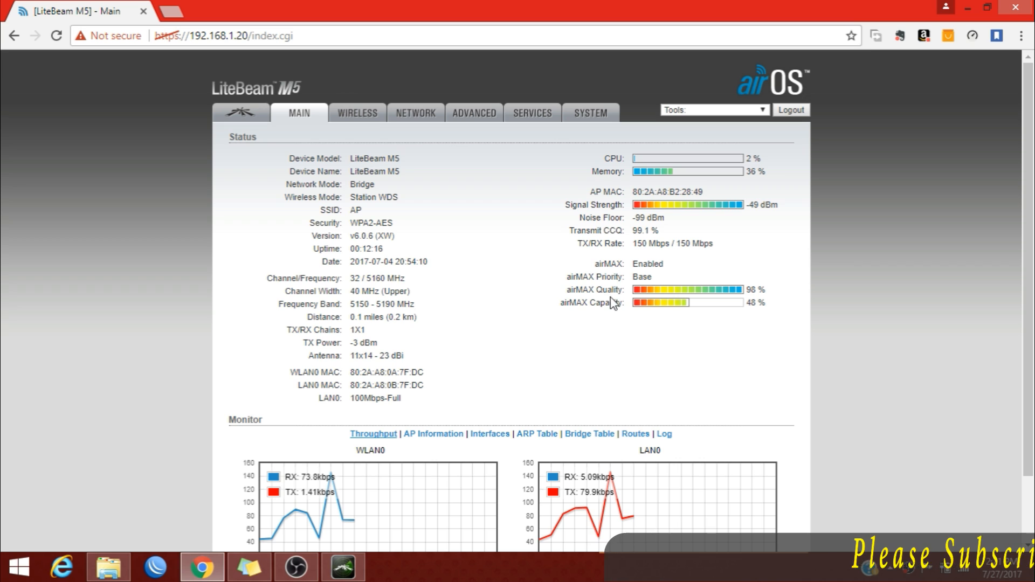
pyautogui.click(412, 127)
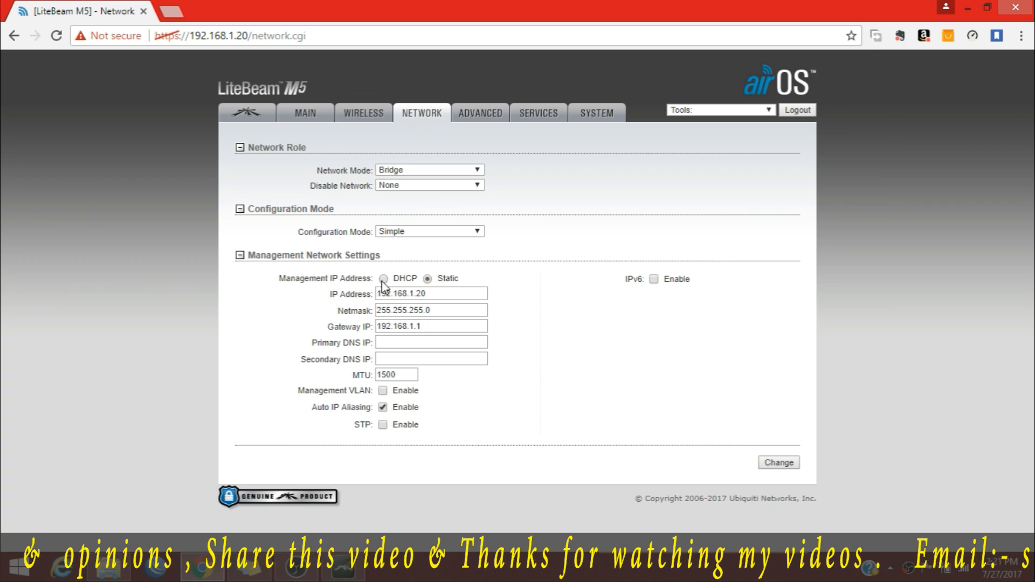
# Change the management IP from 192.168.1.20 to 192.168.31.11 and apply it.
pyautogui.click(461, 293)
pyautogui.press('BackSpace')
pyautogui.press('BackSpace')
pyautogui.press('BackSpace')
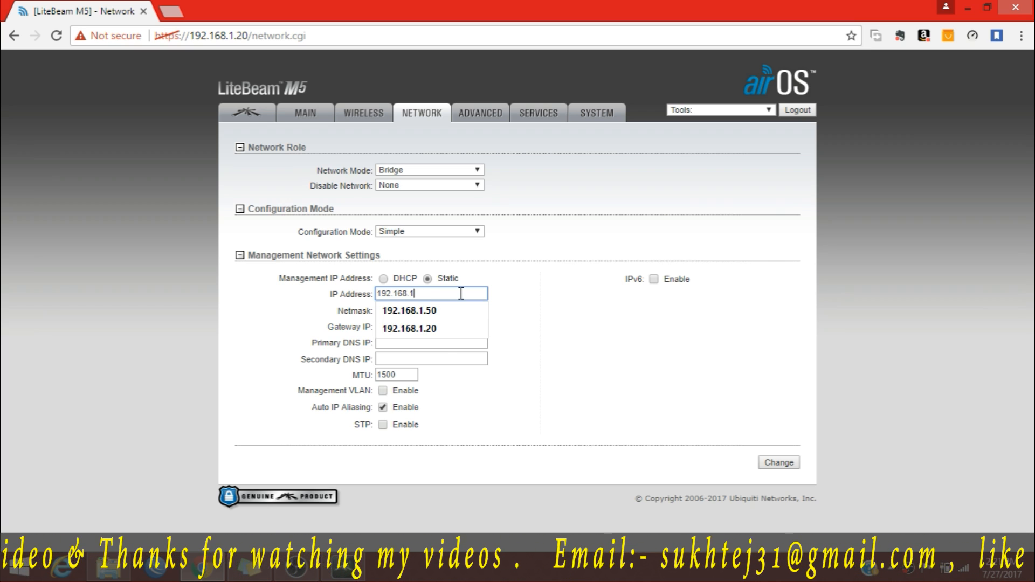
pyautogui.press('BackSpace')
pyautogui.write('31')
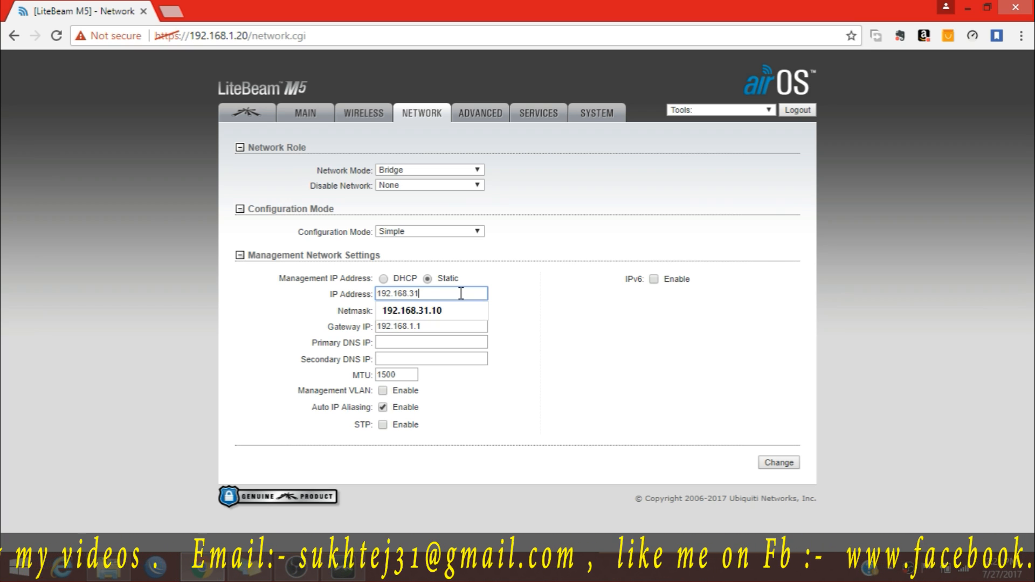
pyautogui.write('.')
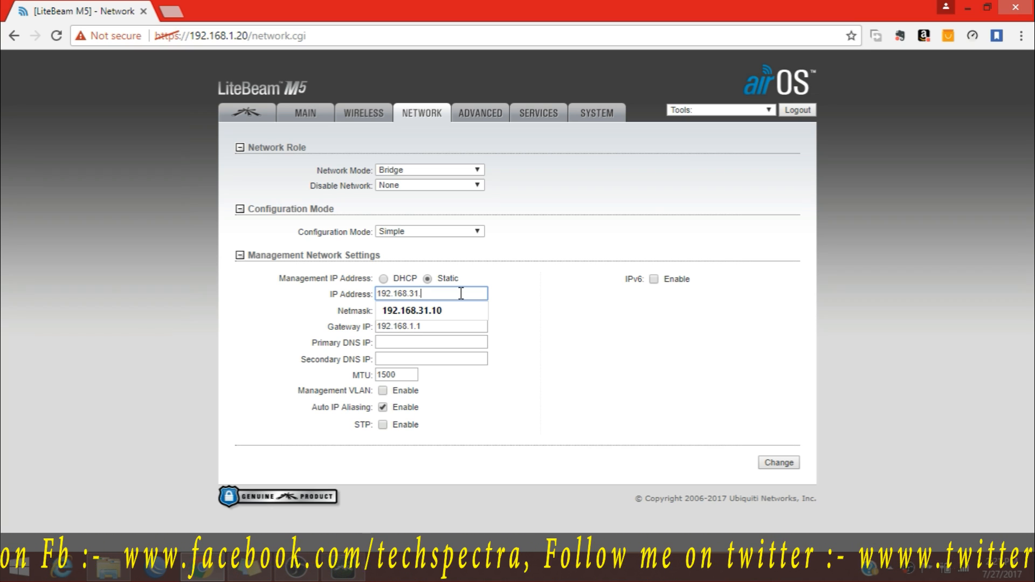
pyautogui.write('11')
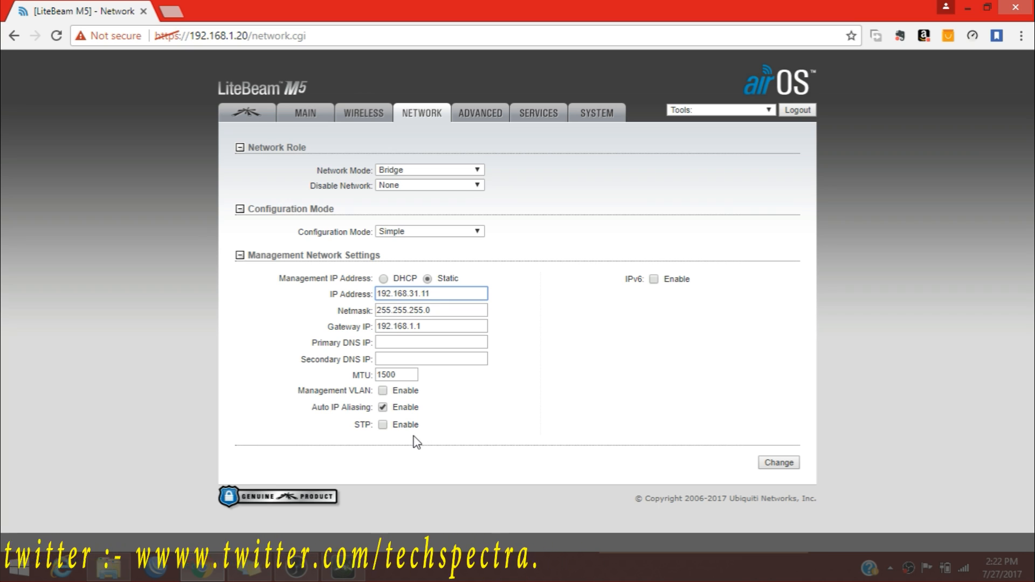
pyautogui.click(780, 463)
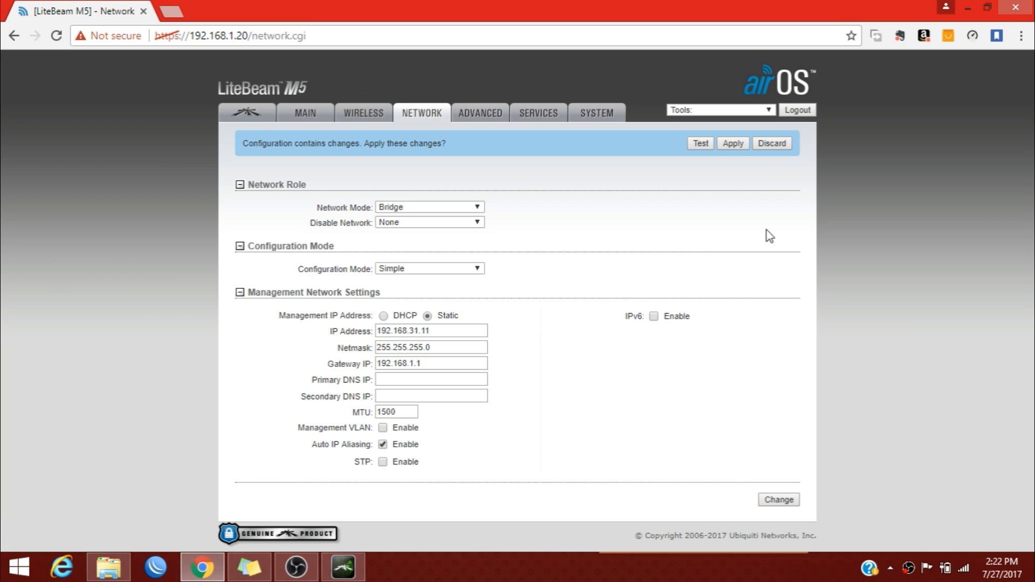
pyautogui.click(731, 142)
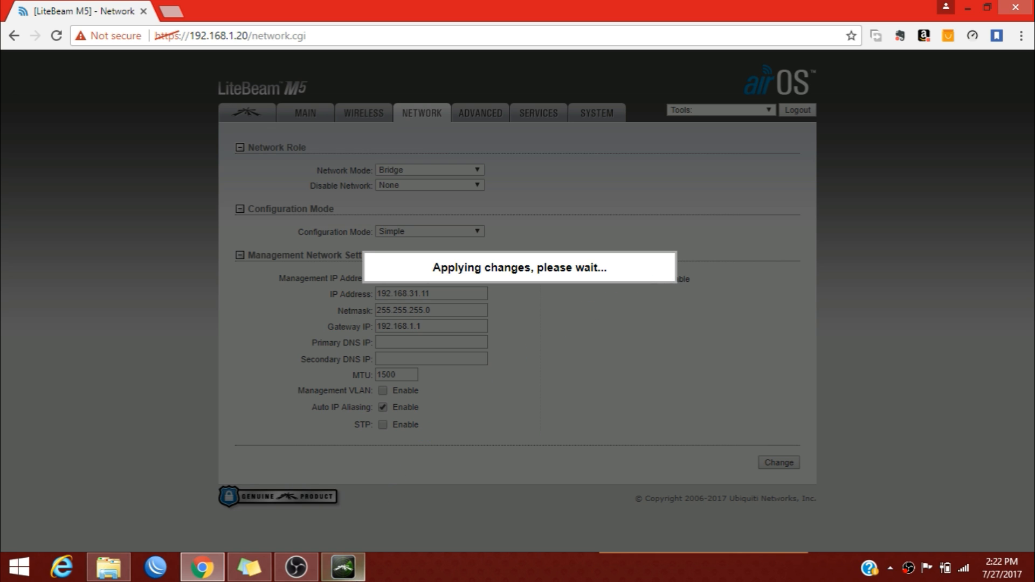
pyautogui.click(343, 567)
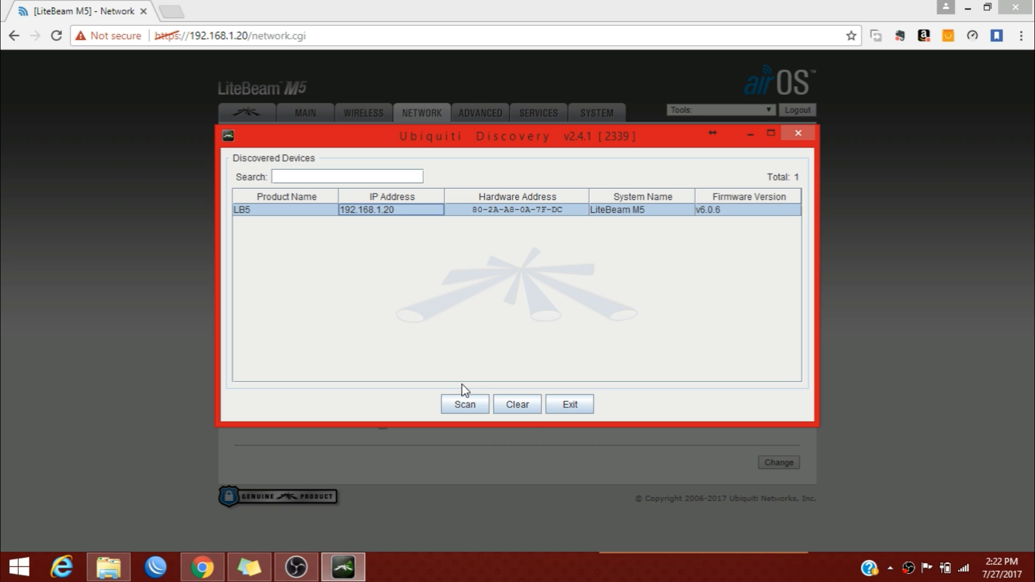
# Rescan in Ubiquiti Discovery and select the LB5 device at 192.168.31.11.
pyautogui.click(477, 411)
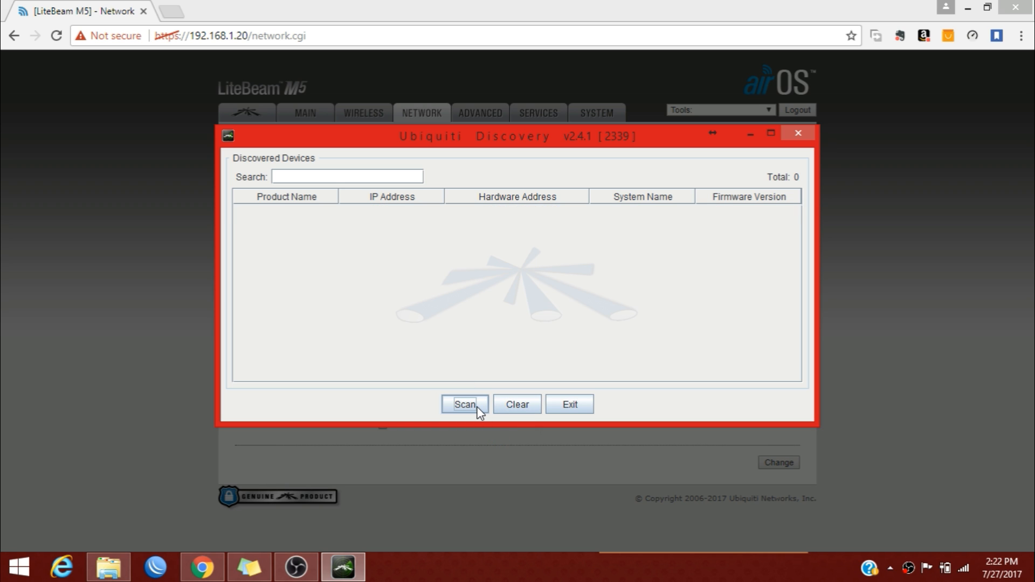
pyautogui.click(478, 410)
pyautogui.click(478, 410)
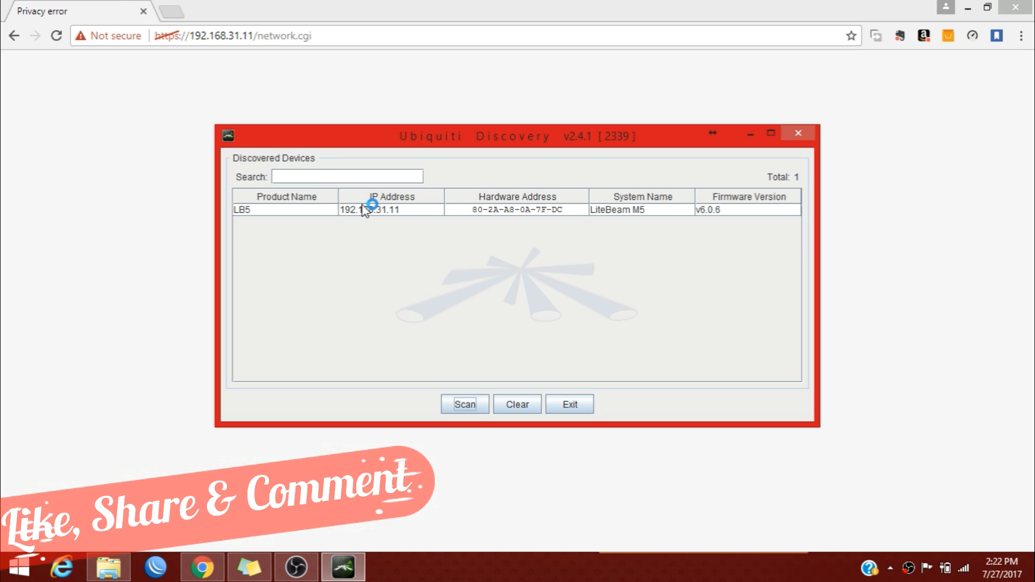
pyautogui.click(365, 210)
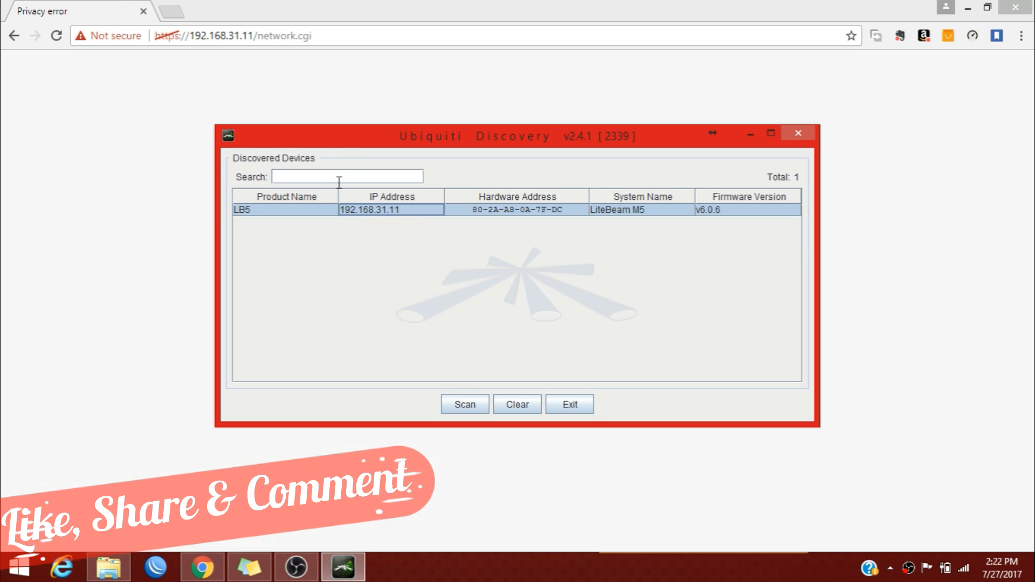
# In Chrome, proceed past the certificate warning to 192.168.31.11.
pyautogui.click(369, 37)
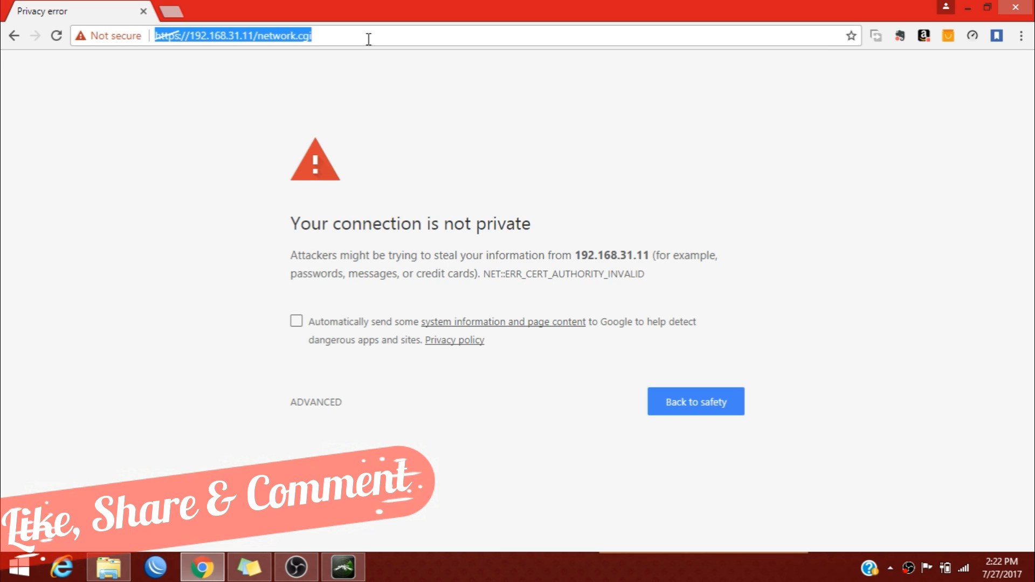
pyautogui.click(326, 410)
pyautogui.click(365, 530)
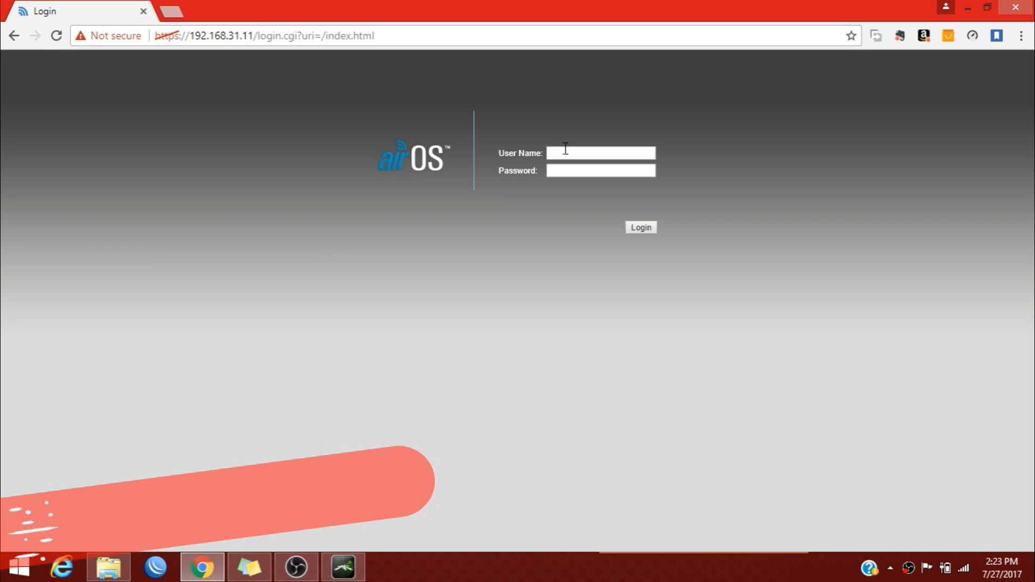
# Log in with the saved credentials and confirm 192.168.31.11 in the status page URL.
pyautogui.write('u')
pyautogui.press('Down')
pyautogui.press('Return')
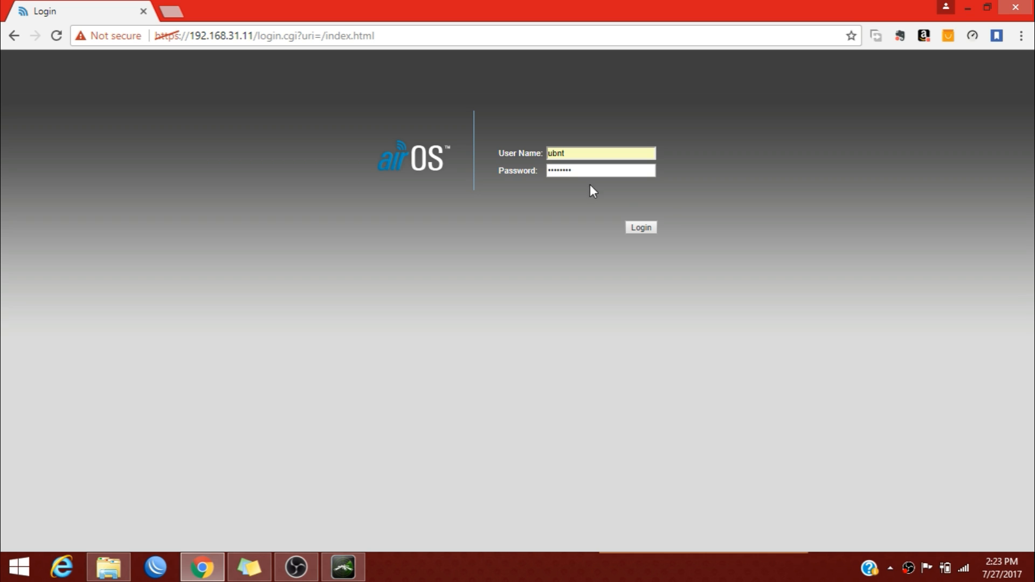
pyautogui.click(645, 227)
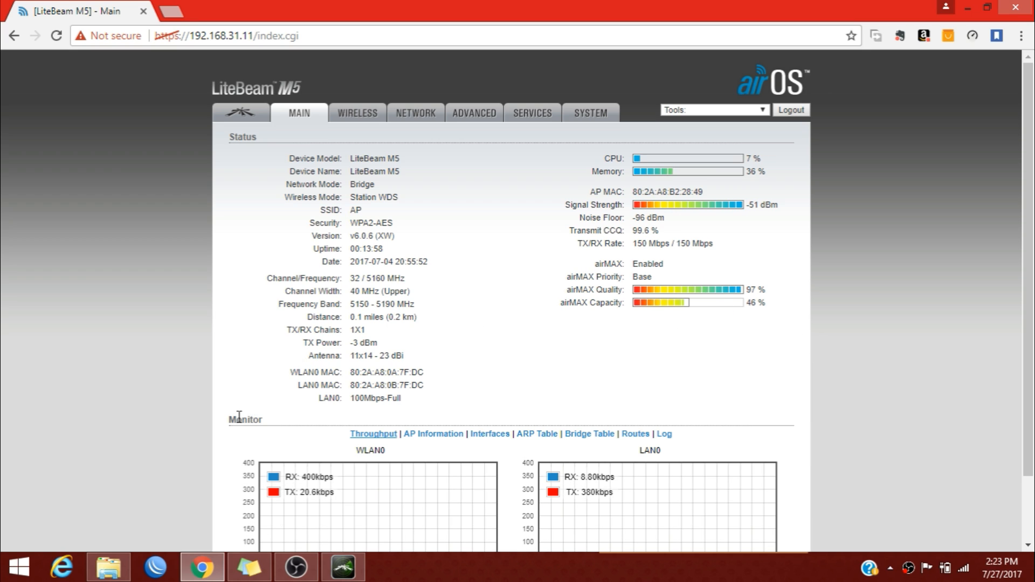
pyautogui.scroll(-3, 361, 408)
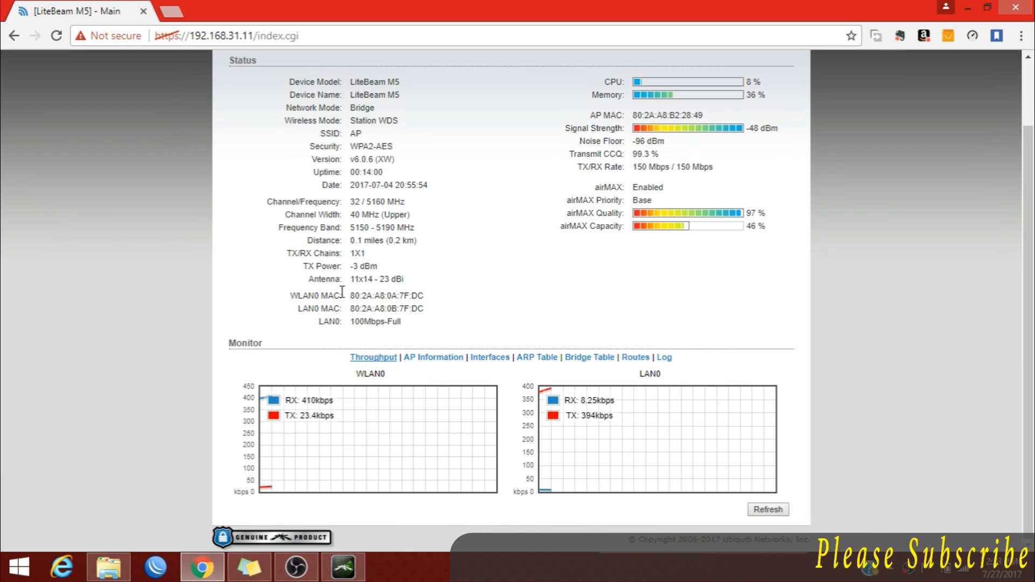
pyautogui.scroll(3, 363, 406)
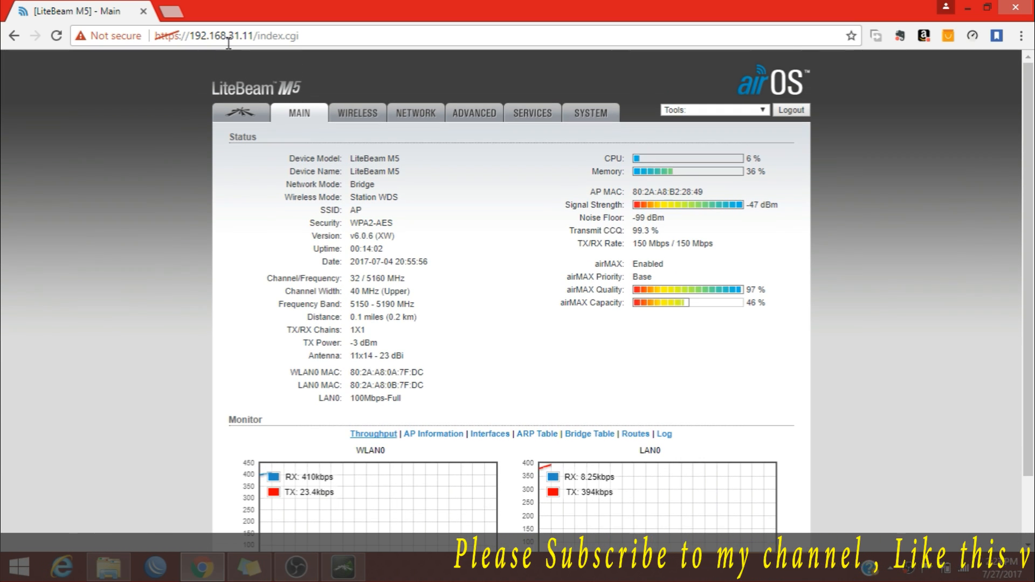
pyautogui.moveTo(228, 37); pyautogui.dragTo(251, 37)
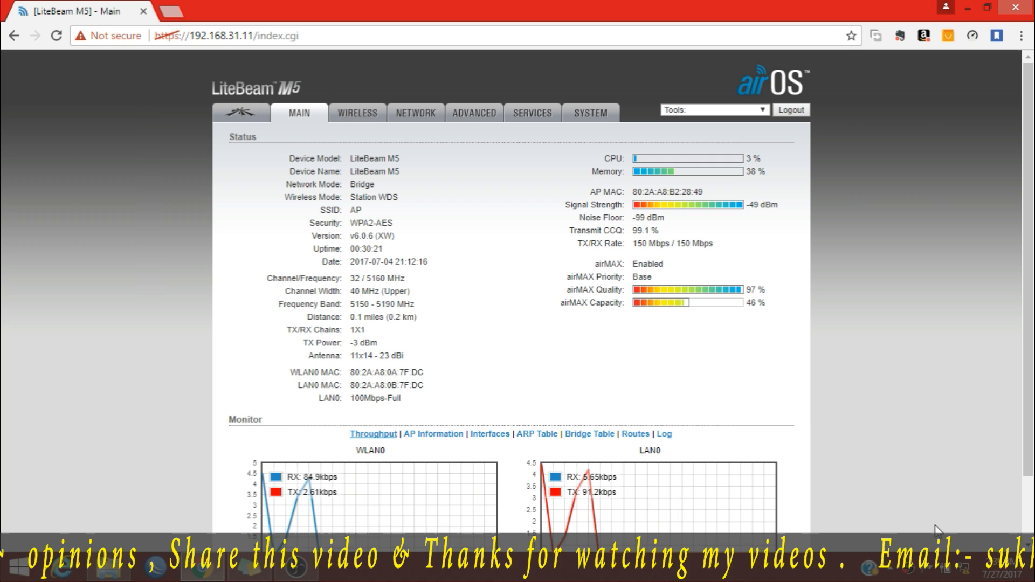
# Connect the Broadband Connection in the Windows Networks panel by signing in with its user name and password.
pyautogui.click(963, 572)
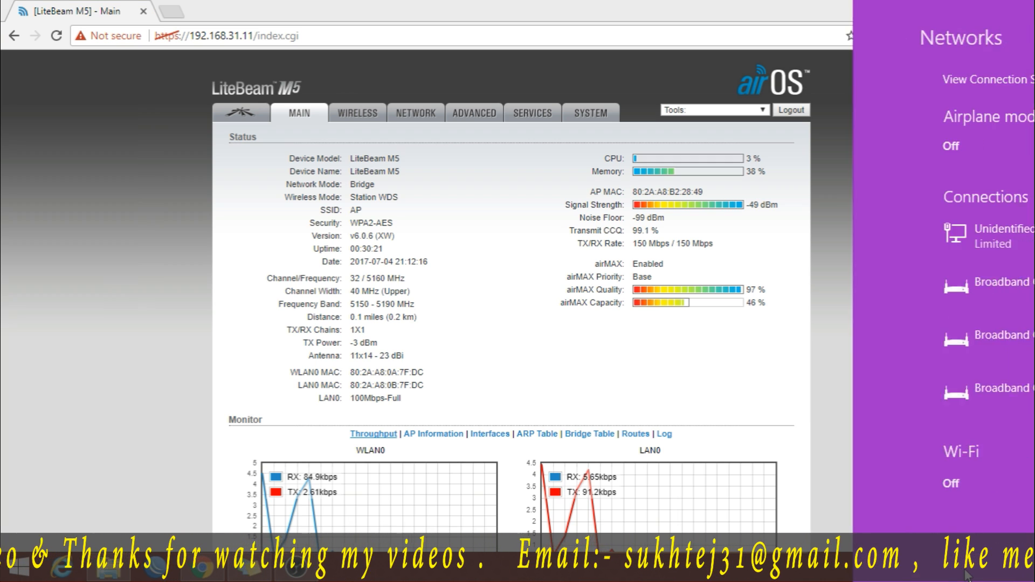
pyautogui.click(961, 287)
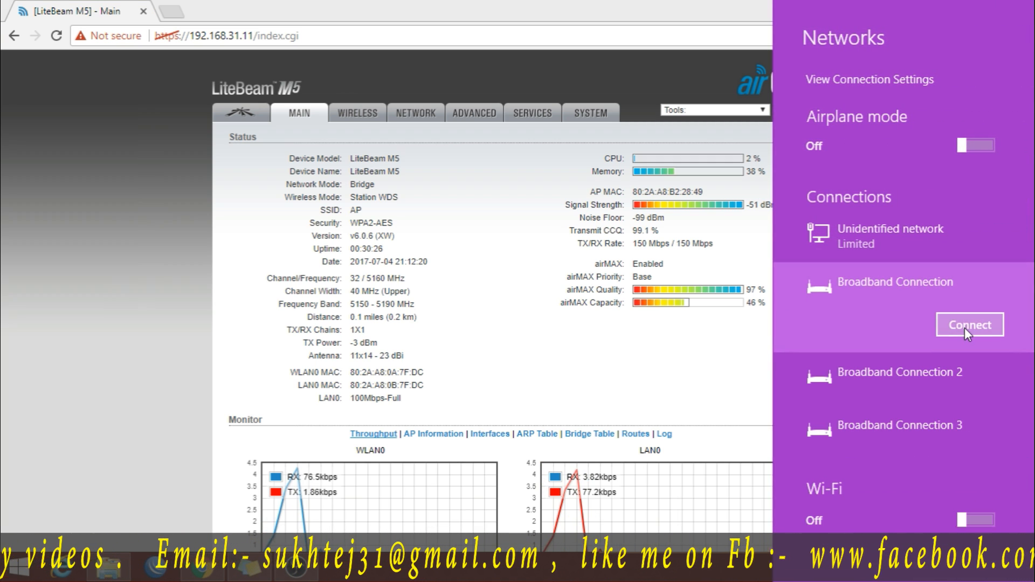
pyautogui.click(965, 328)
pyautogui.write('harish')
pyautogui.press('Tab')
pyautogui.write('••••')
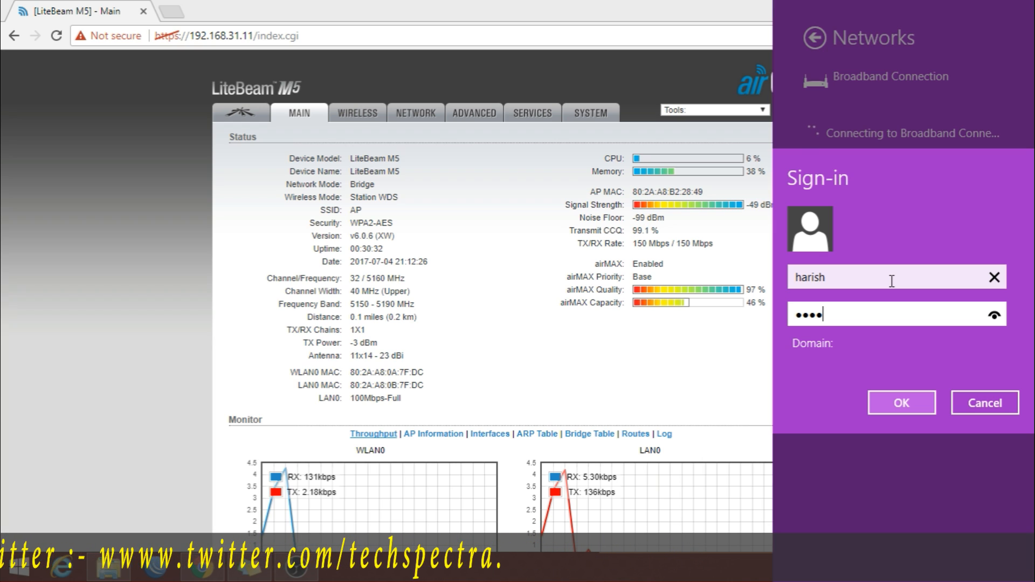
pyautogui.press('Return')
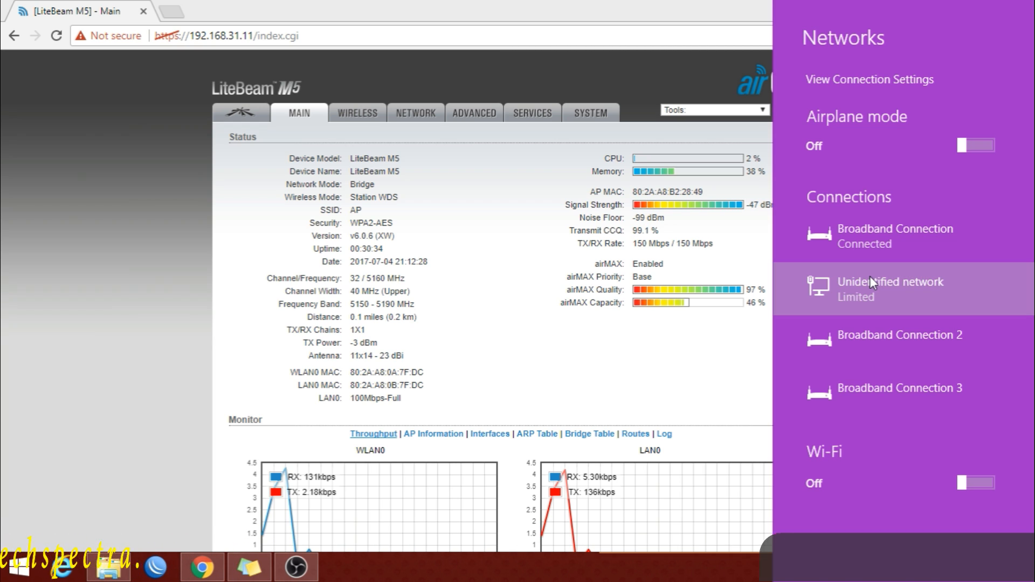
pyautogui.click(578, 386)
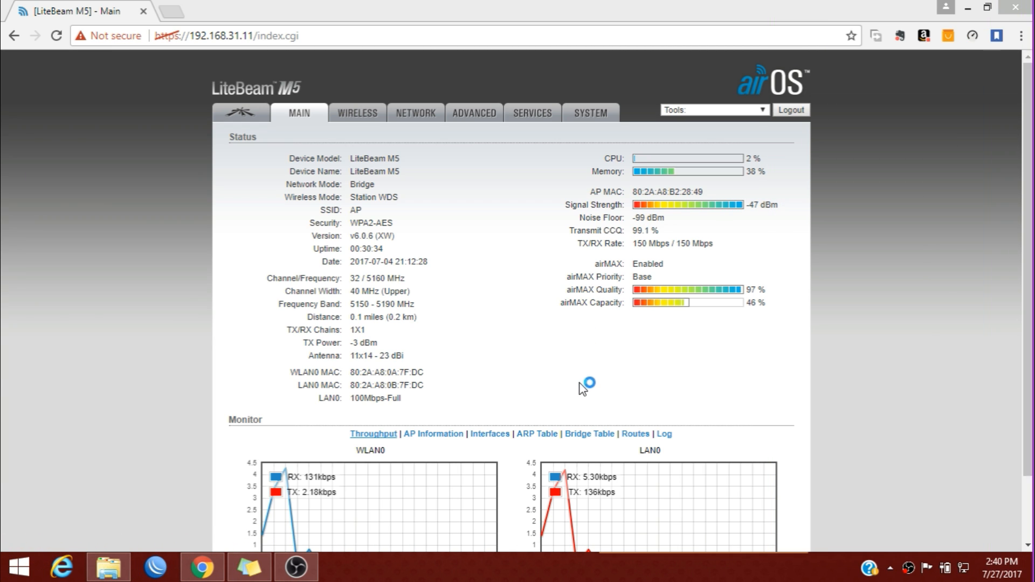
# Load youtube.com in a new browser tab, open My channel, then return to the LiteBeam tab.
pyautogui.scroll(-1, 593, 389)
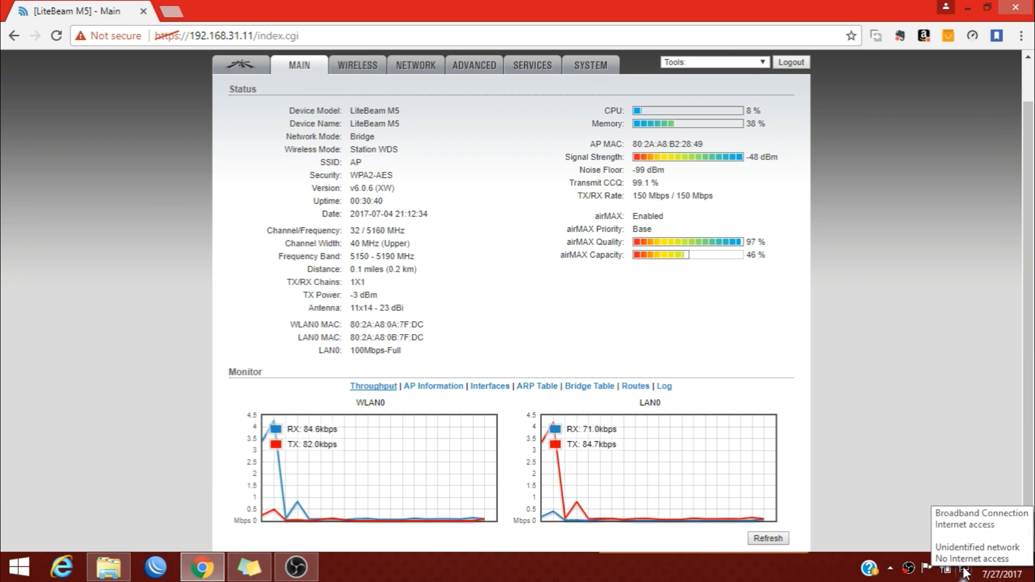
pyautogui.click(171, 10)
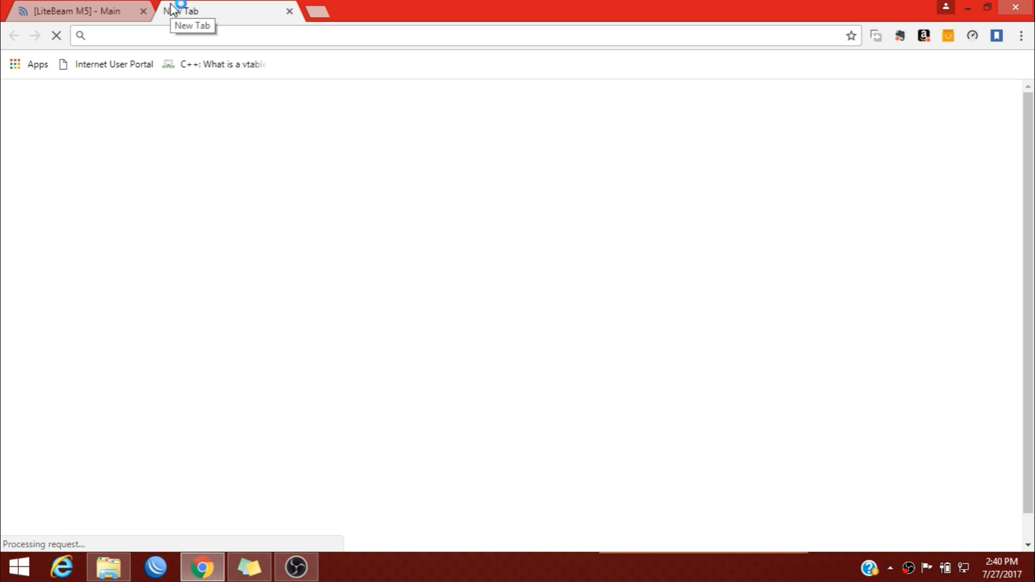
pyautogui.hotkey('ctrl', 'shift', 'Tab')
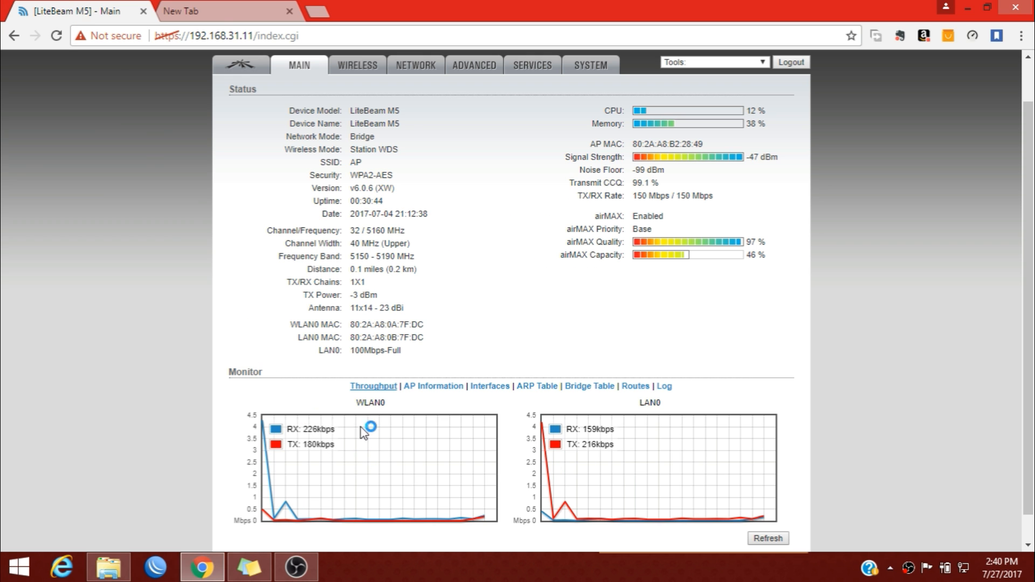
pyautogui.click(180, 8)
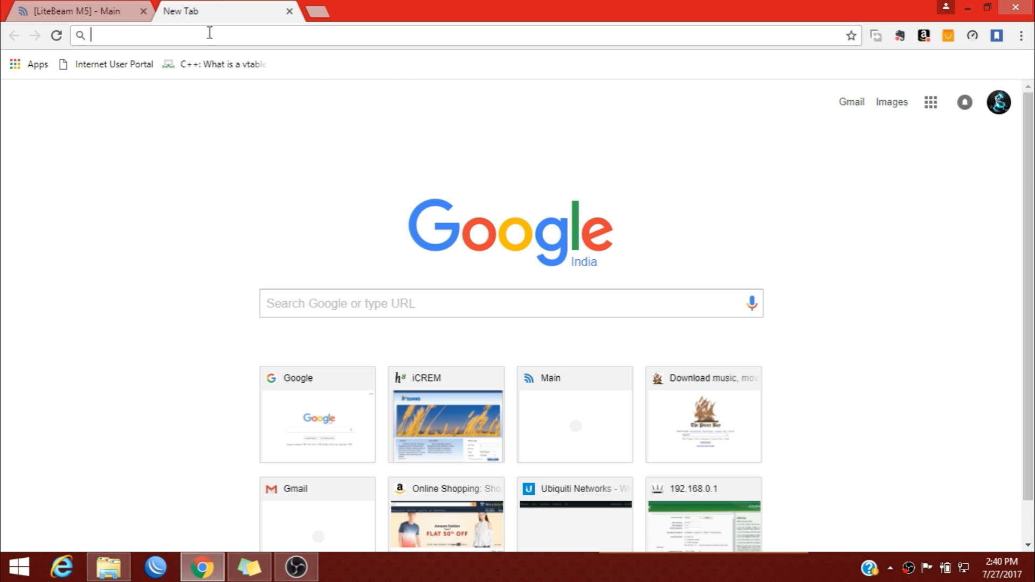
pyautogui.write('youtube.com')
pyautogui.press('Return')
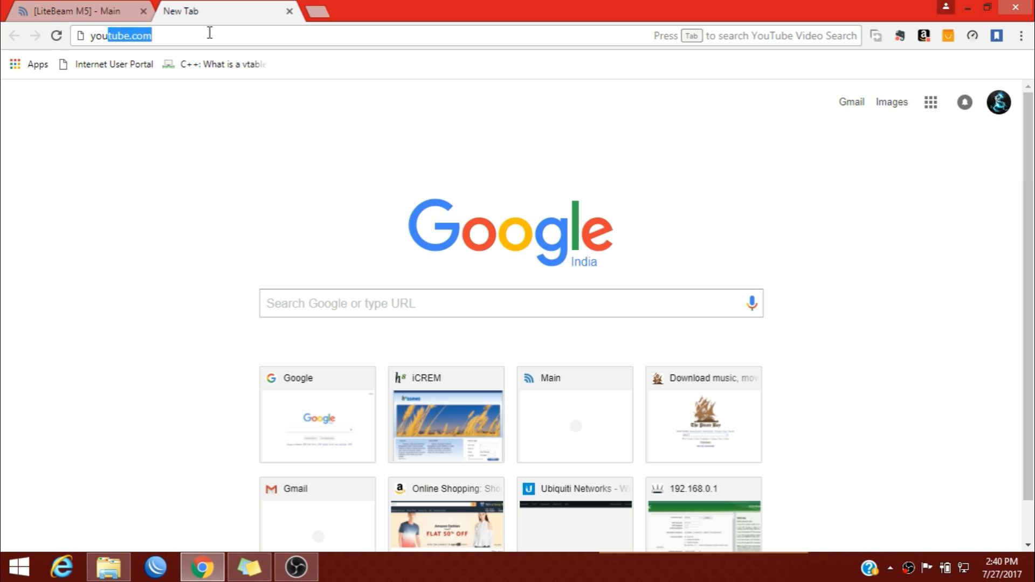
pyautogui.hotkey('ctrl', 'shift', 'Tab')
pyautogui.click(203, 9)
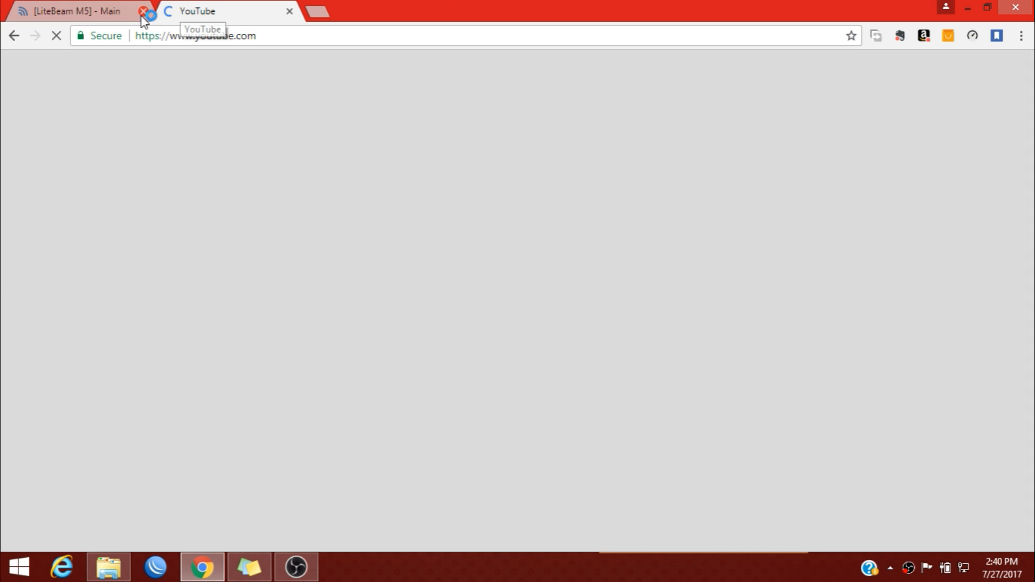
pyautogui.click(81, 130)
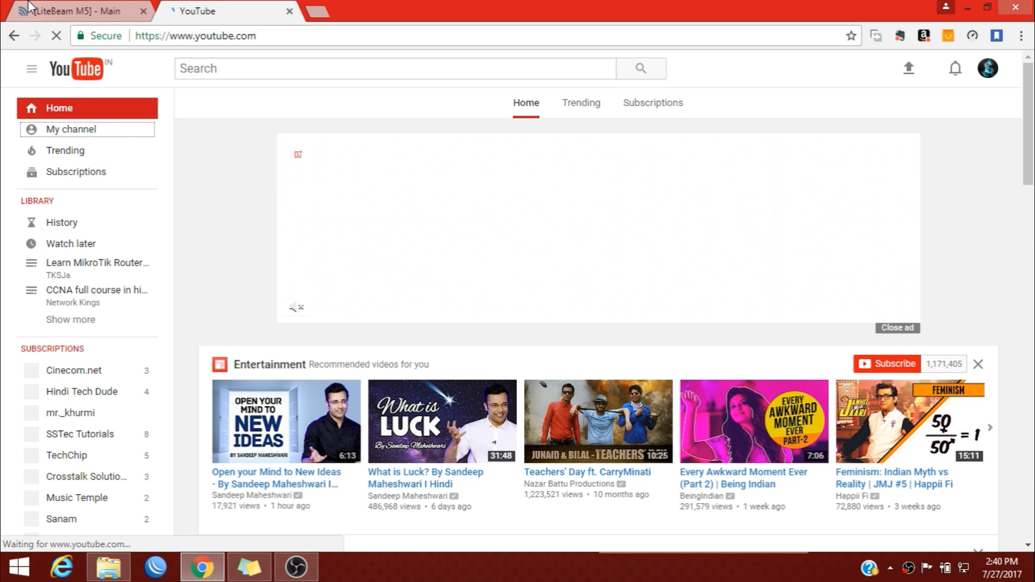
pyautogui.click(80, 11)
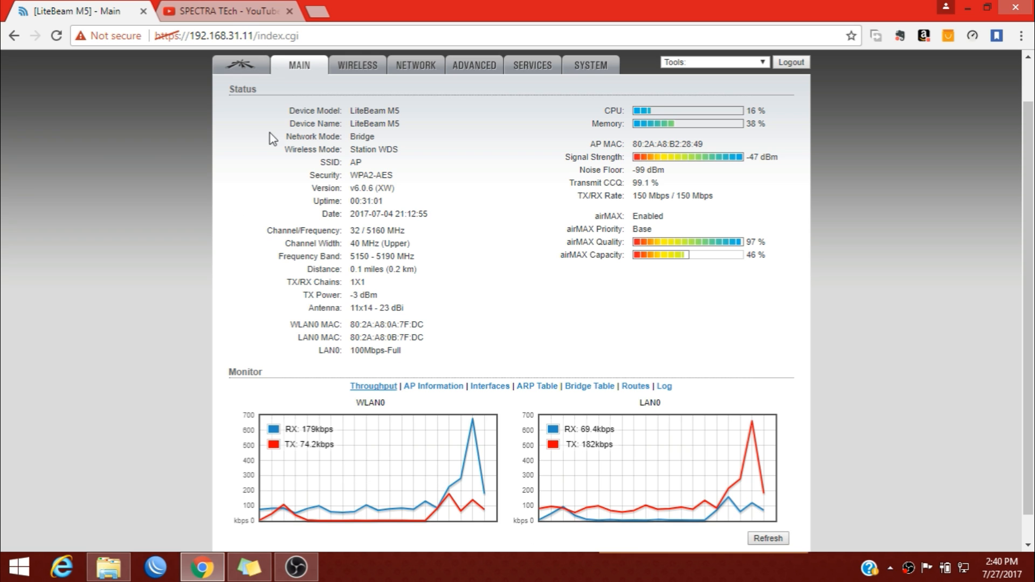
# Refresh the airOS throughput graphs while the YouTube video plays.
pyautogui.click(259, 9)
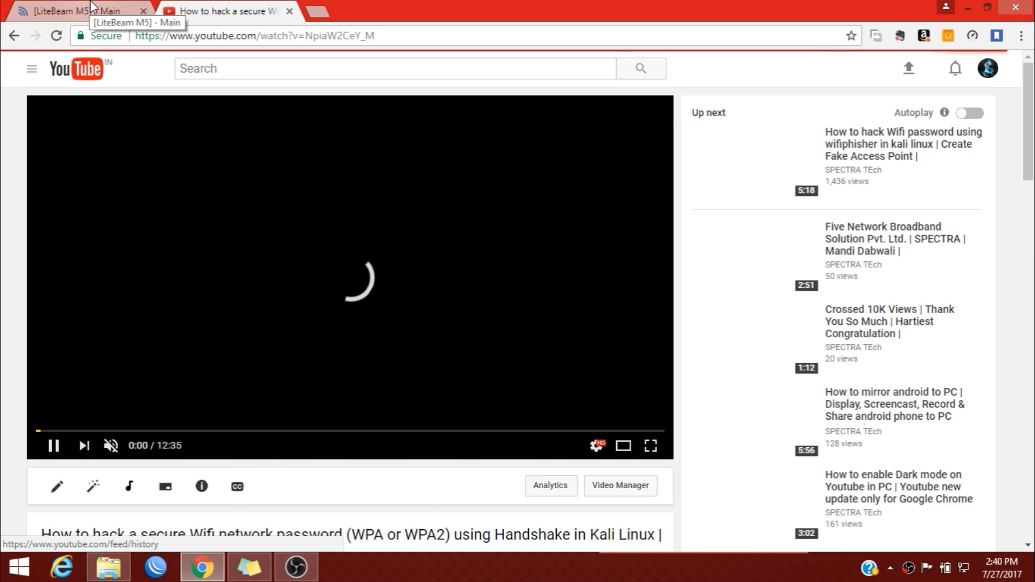
pyautogui.click(92, 6)
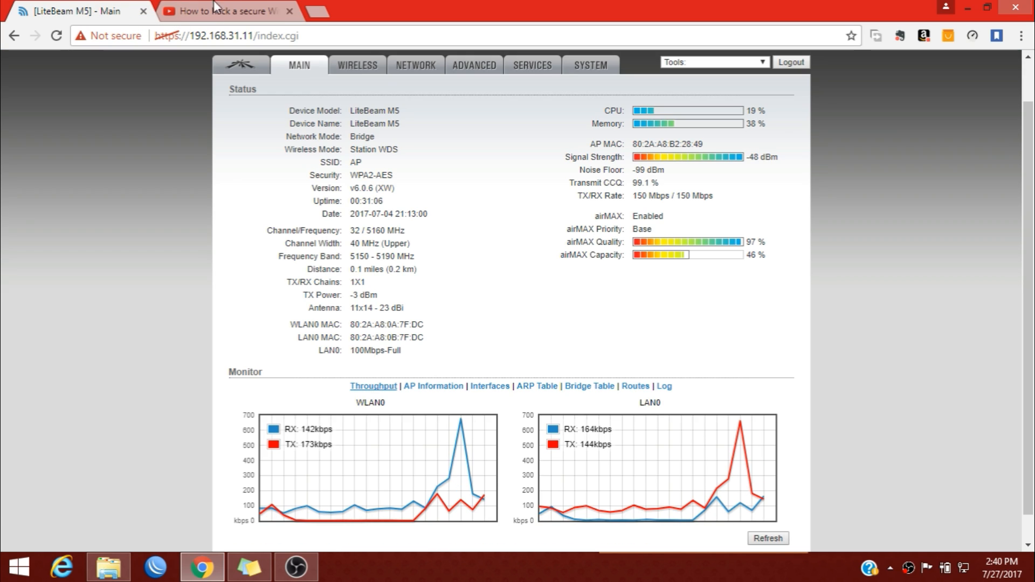
pyautogui.click(783, 538)
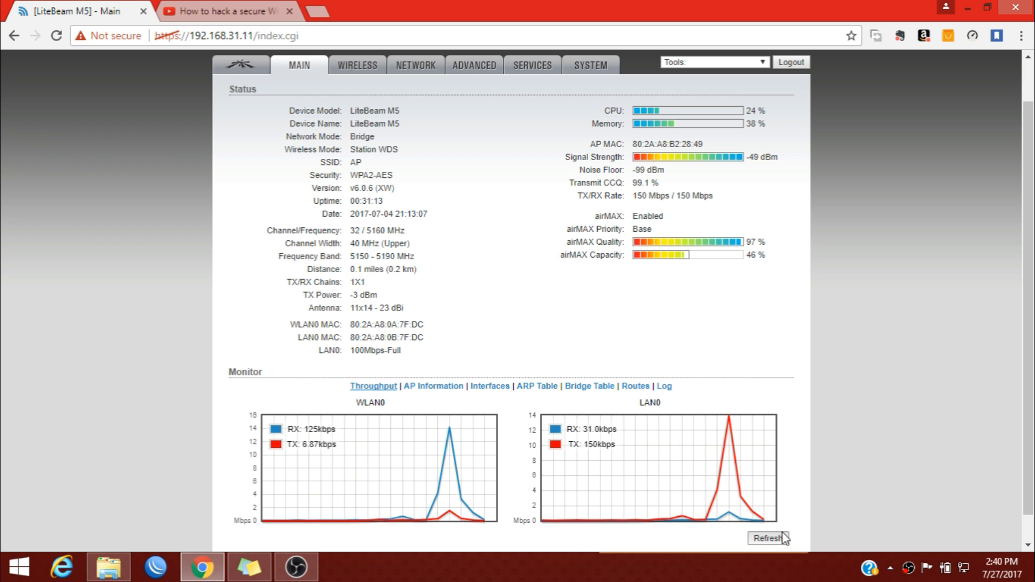
# Skip the YouTube video ahead to 5:03 and view the WLAN0/LAN0 traffic spikes on the status page.
pyautogui.click(221, 10)
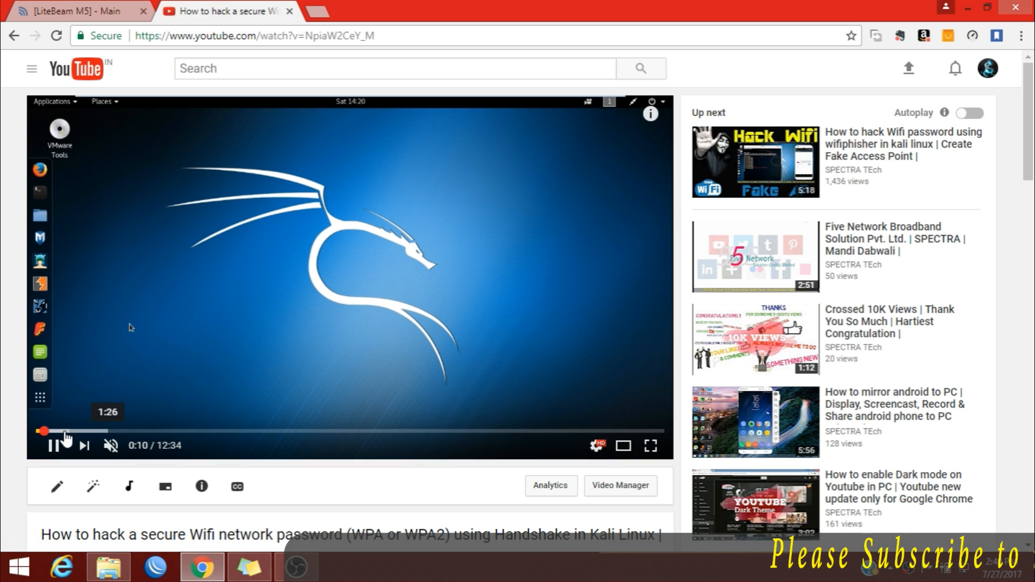
pyautogui.click(289, 432)
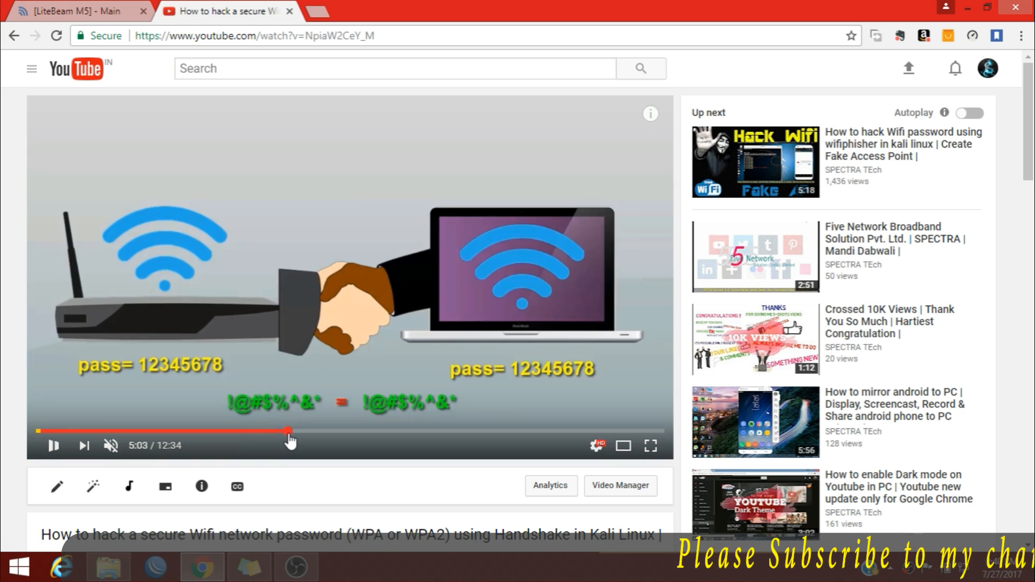
pyautogui.click(75, 11)
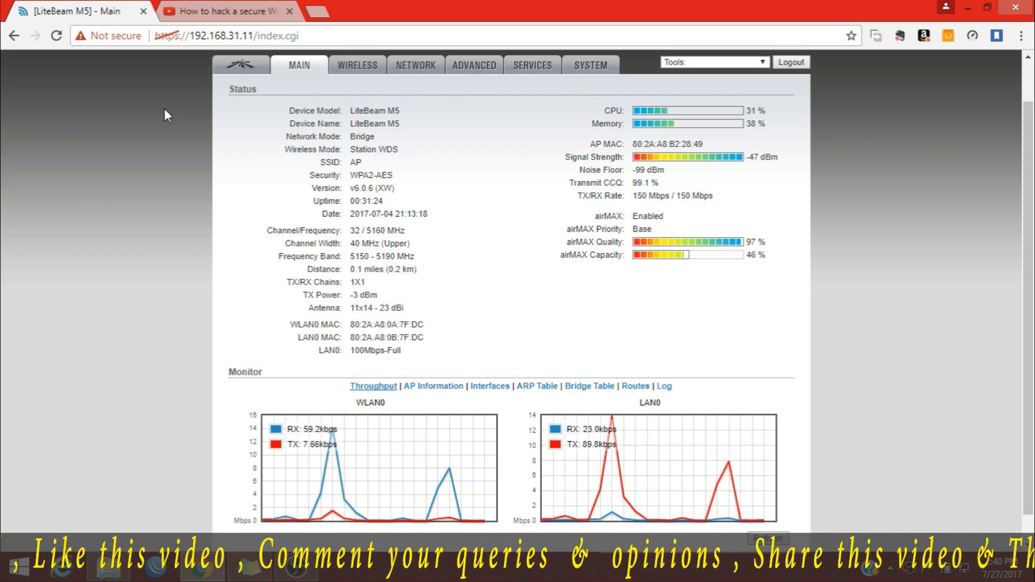
pyautogui.scroll(1, 580, 363)
pyautogui.scroll(-1, 392, 429)
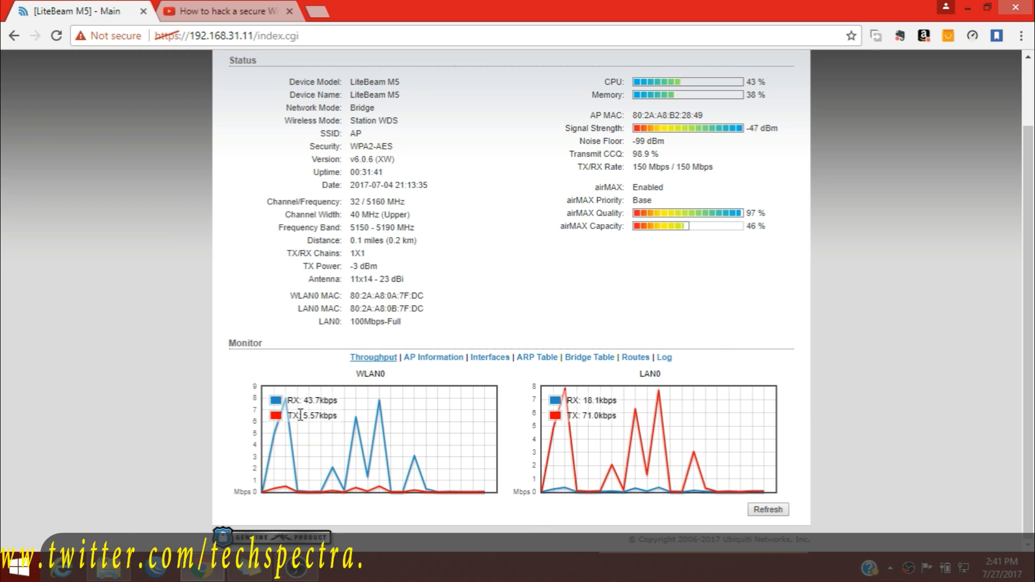
# Show AP Information and read through the access point's signal, firmware and byte counts.
pyautogui.click(433, 362)
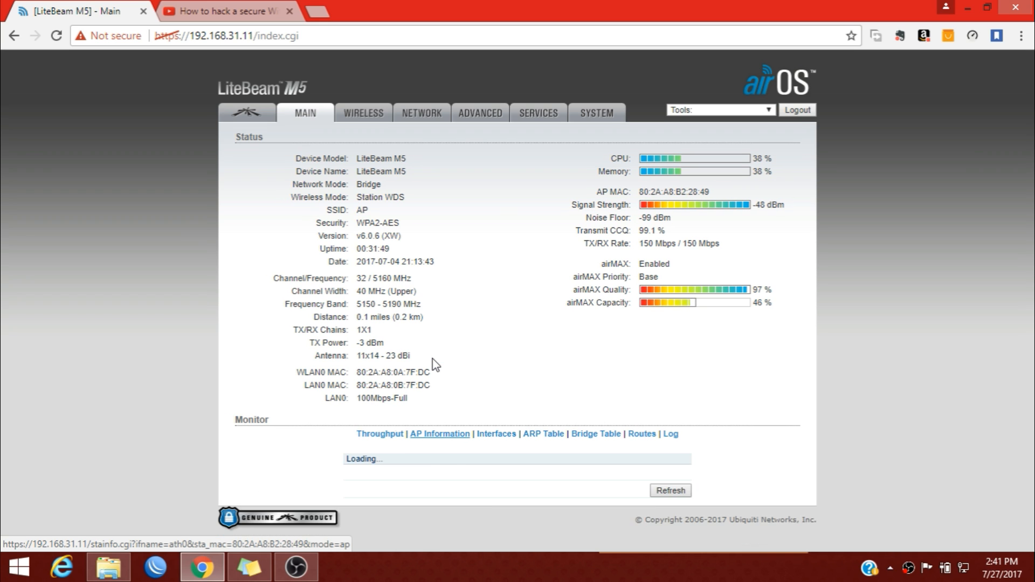
pyautogui.scroll(-4, 442, 388)
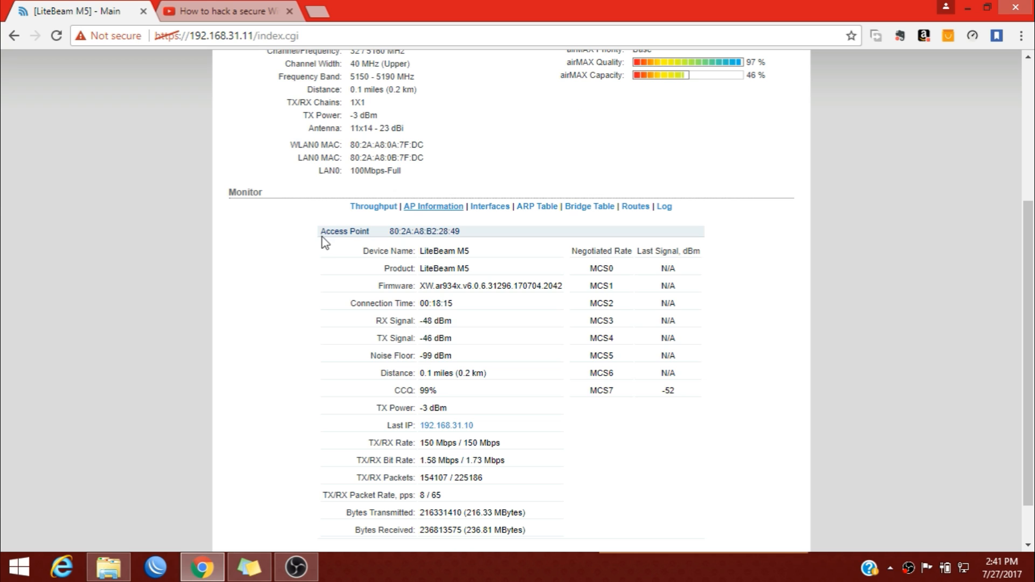
pyautogui.scroll(-1, 534, 434)
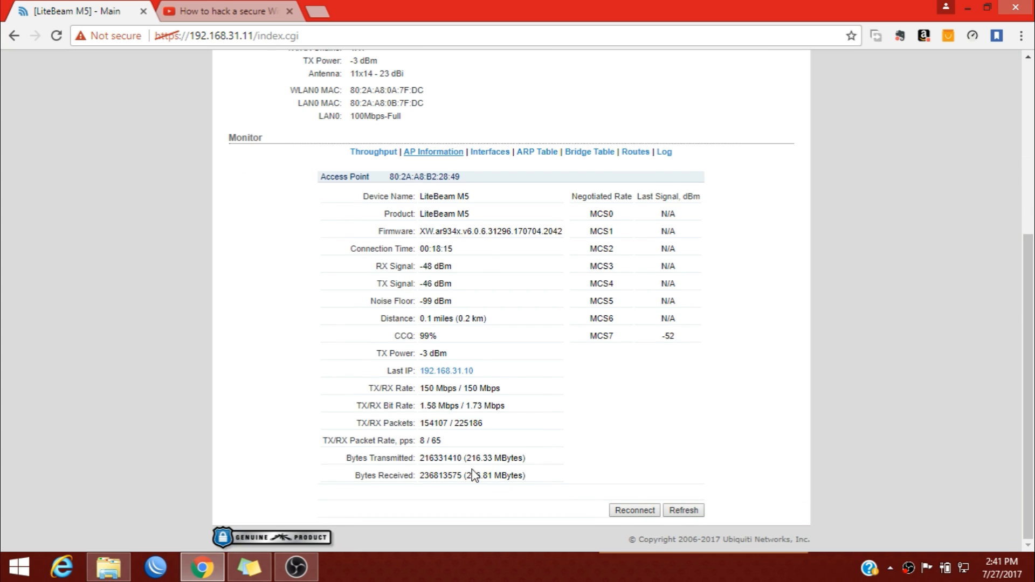
pyautogui.moveTo(410, 231); pyautogui.dragTo(467, 232)
pyautogui.click(459, 273)
# View the Interfaces statistics, then the ARP Table listing 192.168.31.10 and 192.168.31.8.
pyautogui.click(487, 154)
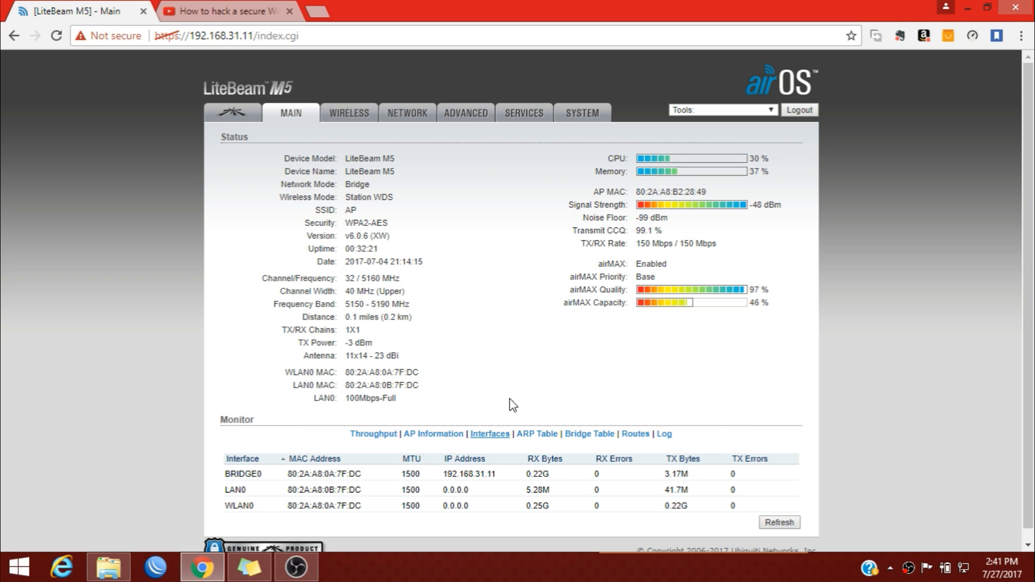
pyautogui.click(534, 439)
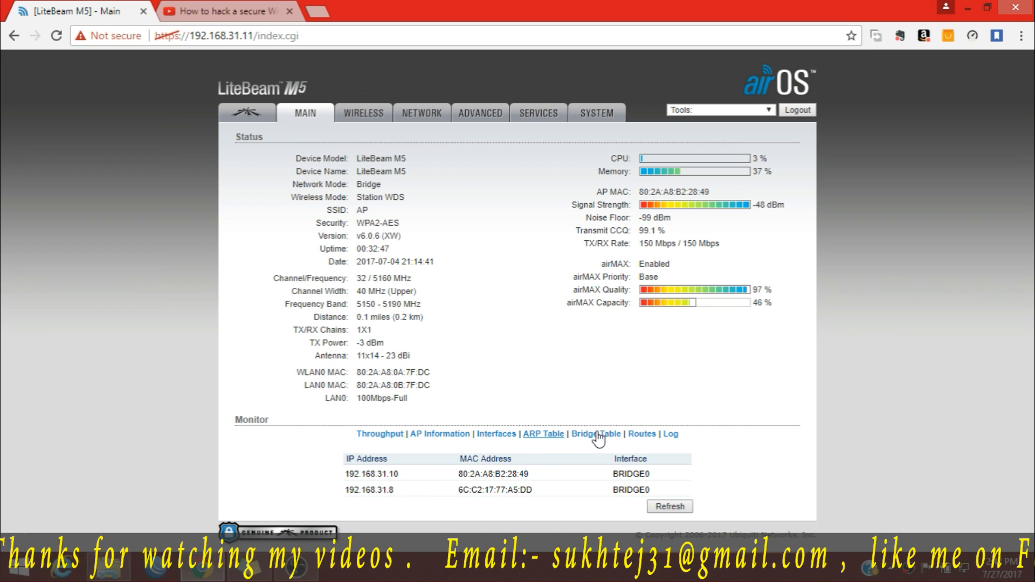
# Scroll through the Bridge Table's learned MACs, then show Routes with default gateway 192.168.1.1.
pyautogui.click(597, 435)
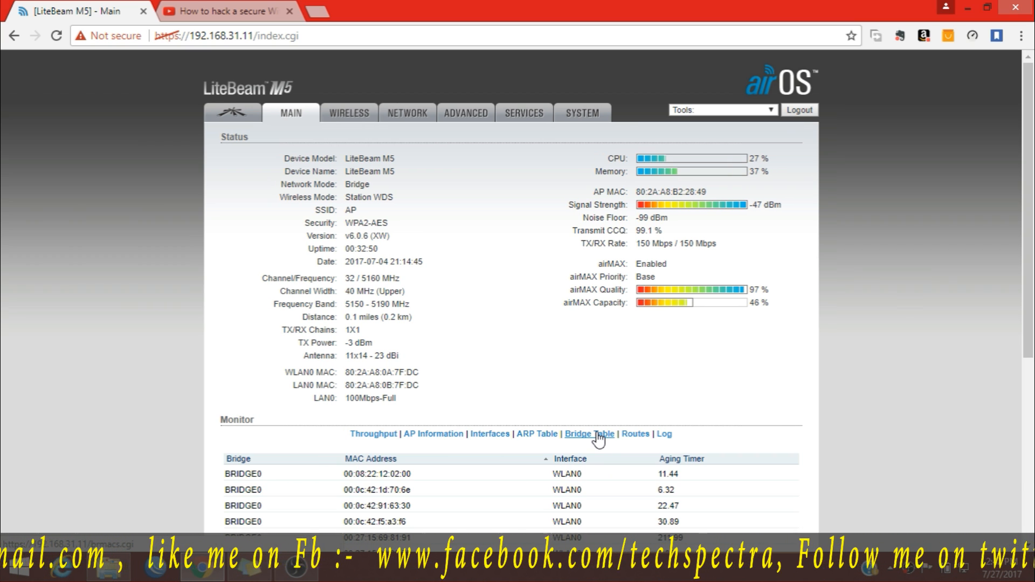
pyautogui.scroll(-5, 596, 442)
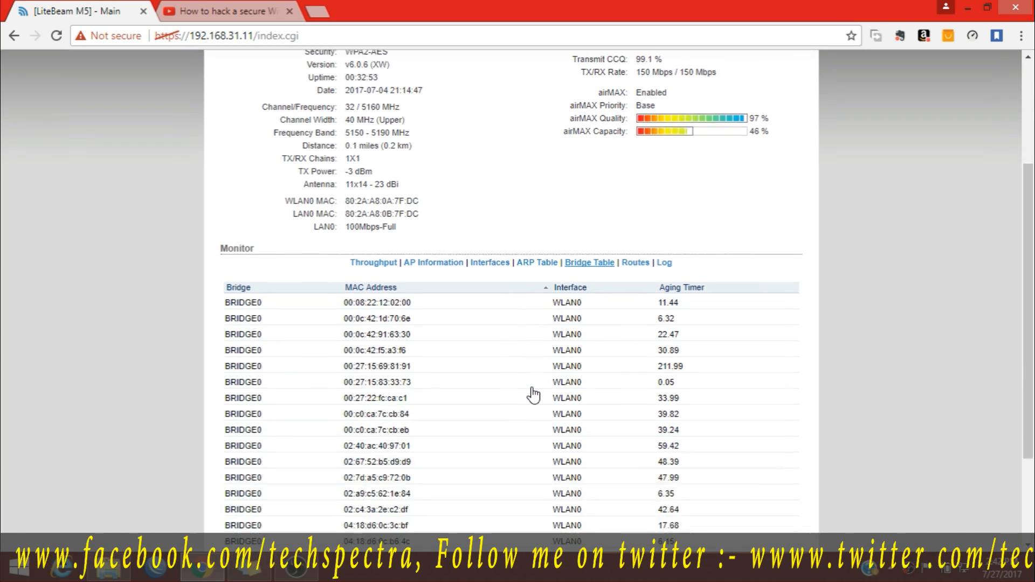
pyautogui.scroll(4, 531, 387)
pyautogui.scroll(-4, 386, 364)
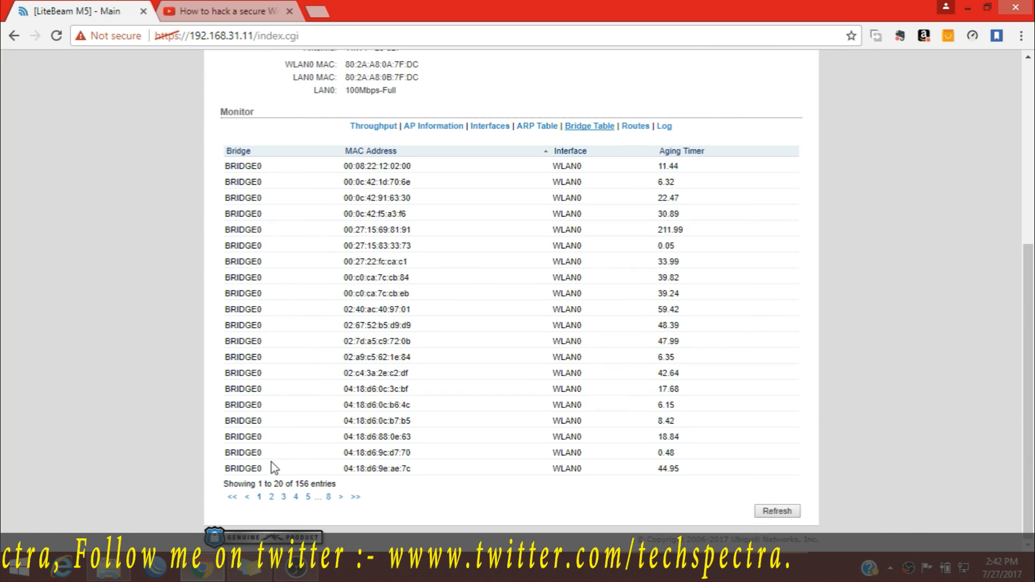
pyautogui.scroll(1, 652, 181)
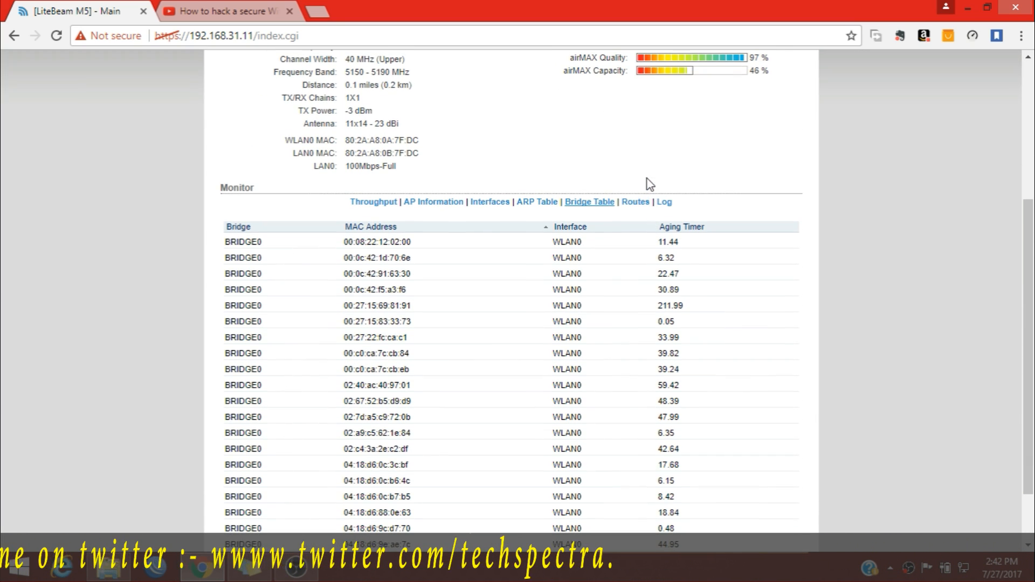
pyautogui.click(631, 203)
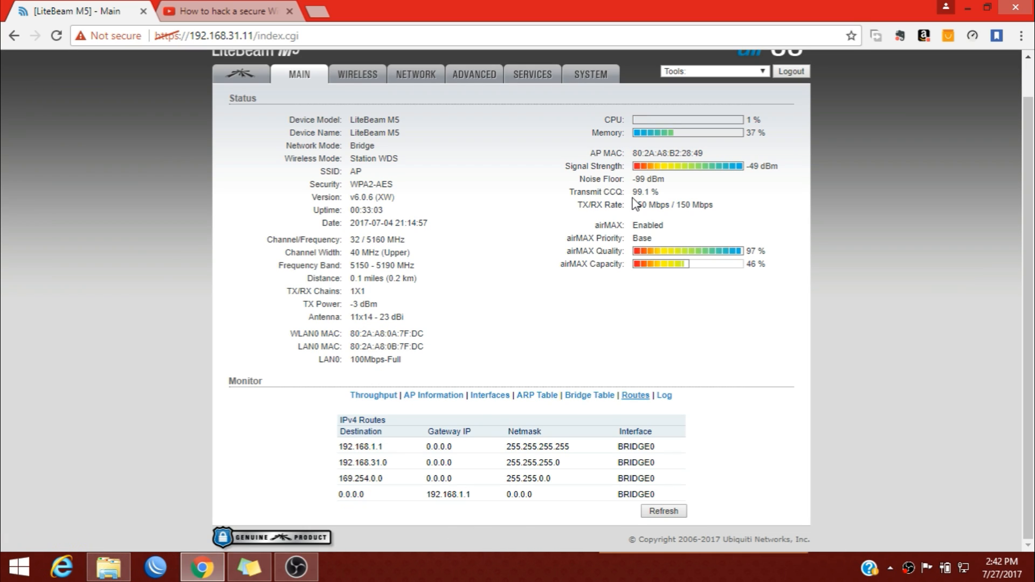
# Open the System Log and scroll through its boot, syslogd, dropbear and wireless association entries.
pyautogui.click(668, 397)
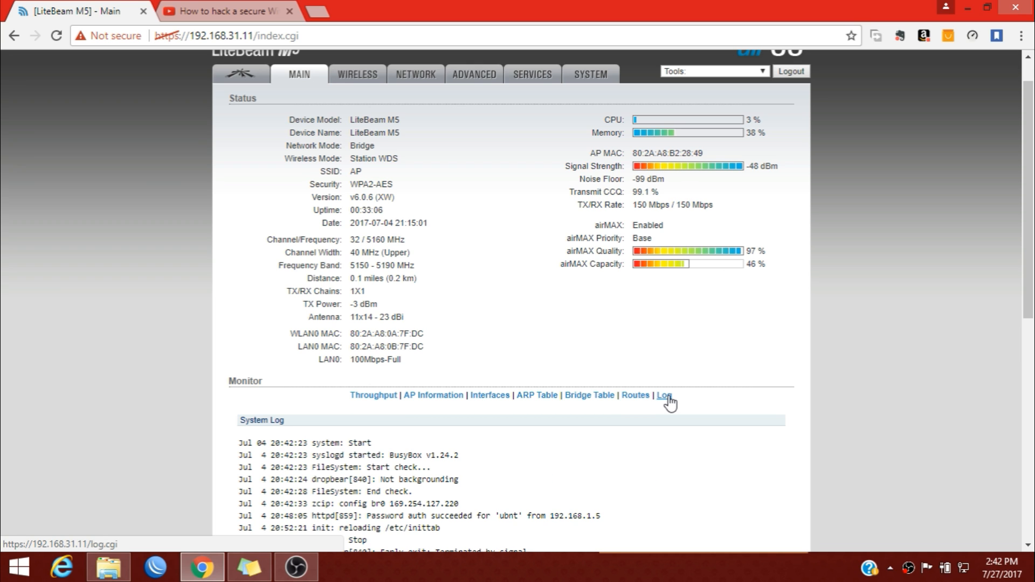
pyautogui.scroll(-9, 671, 359)
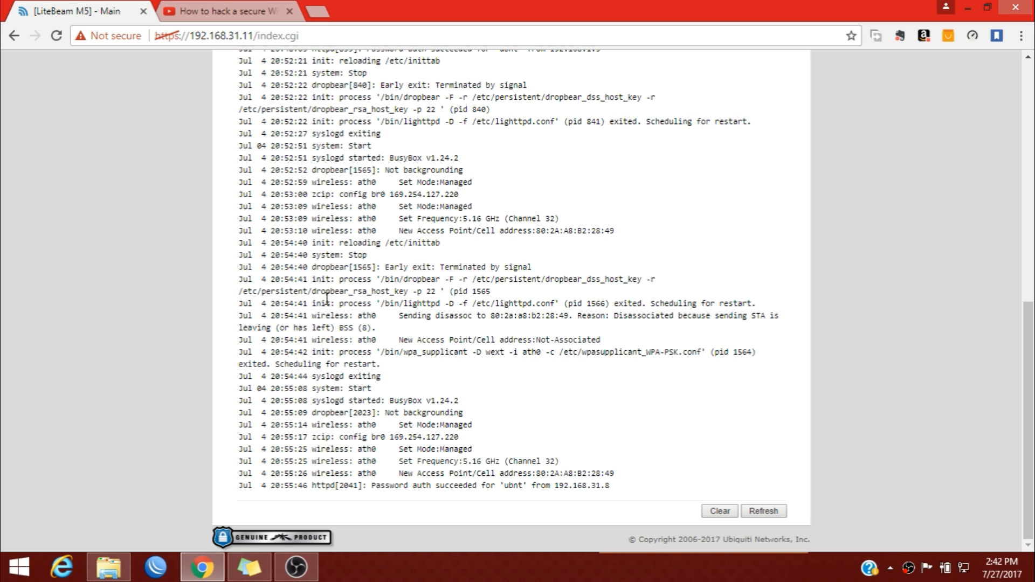
pyautogui.scroll(7, 319, 318)
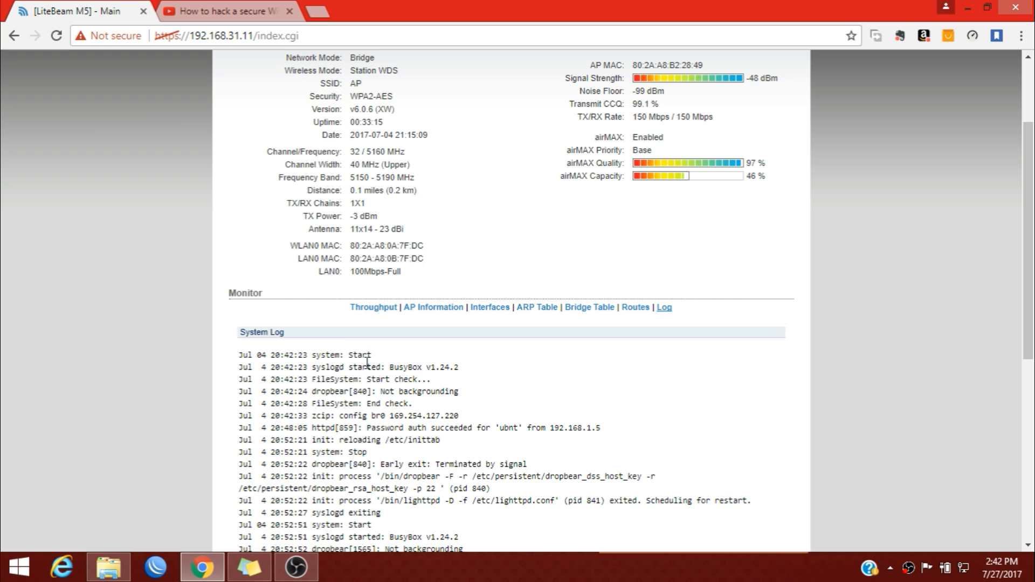
pyautogui.scroll(-4, 455, 322)
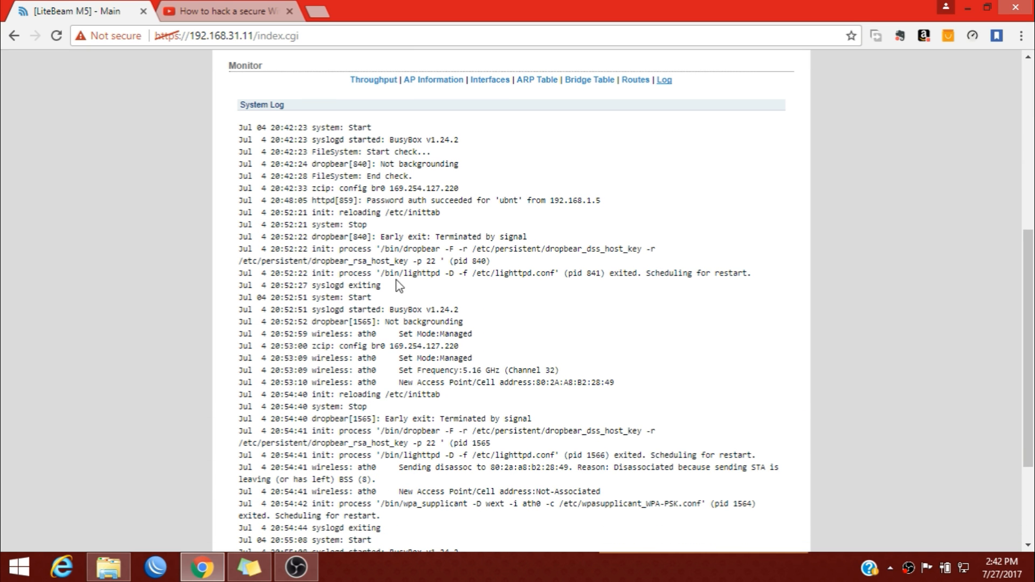
pyautogui.scroll(6, 385, 329)
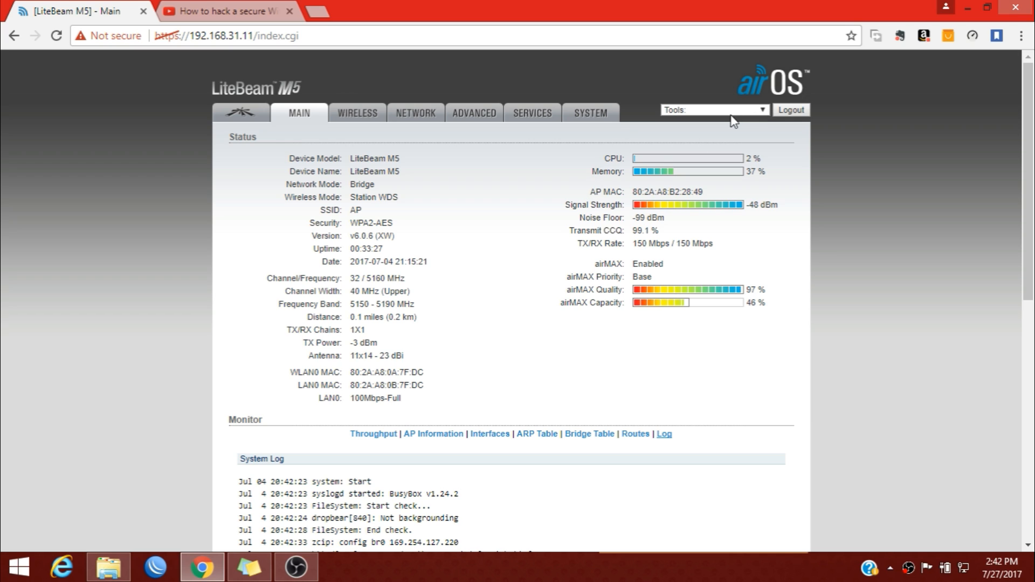
# Check the Align Antenna signal level (-47 dBm over a -99 dBm noise floor), then close it.
pyautogui.click(718, 111)
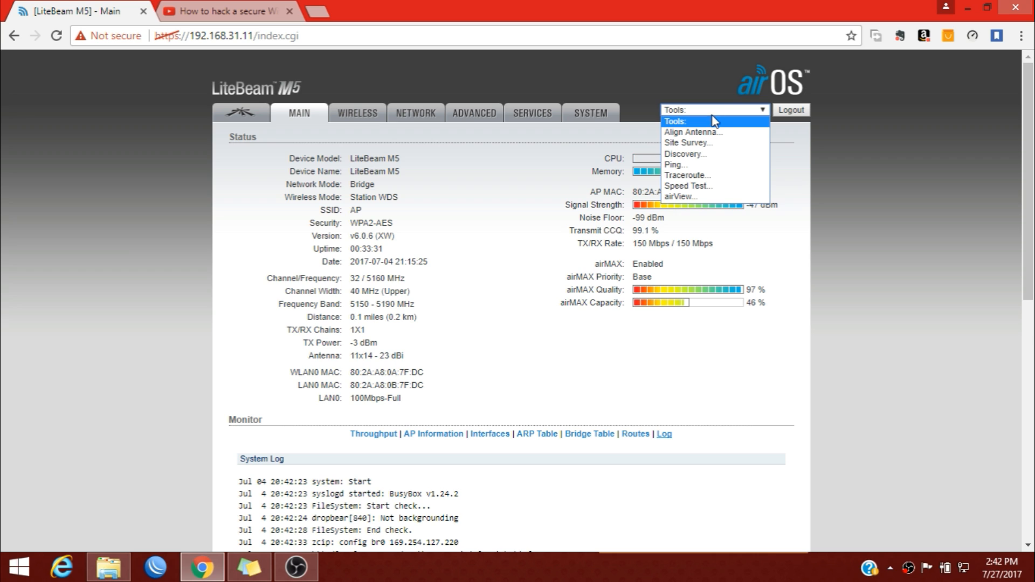
pyautogui.click(707, 132)
pyautogui.moveTo(674, 179); pyautogui.dragTo(374, 193)
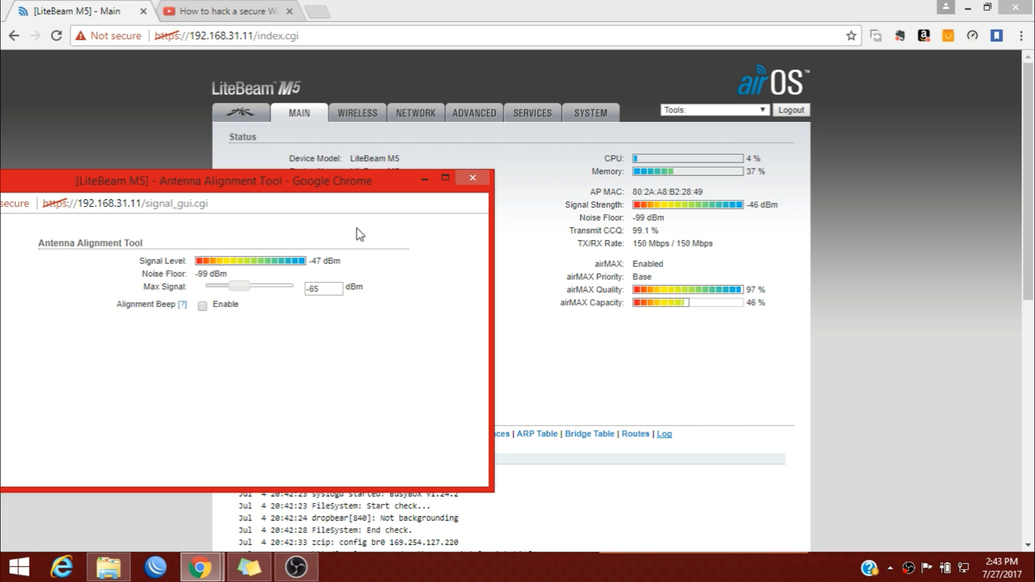
pyautogui.moveTo(322, 259); pyautogui.dragTo(309, 267)
pyautogui.click(473, 178)
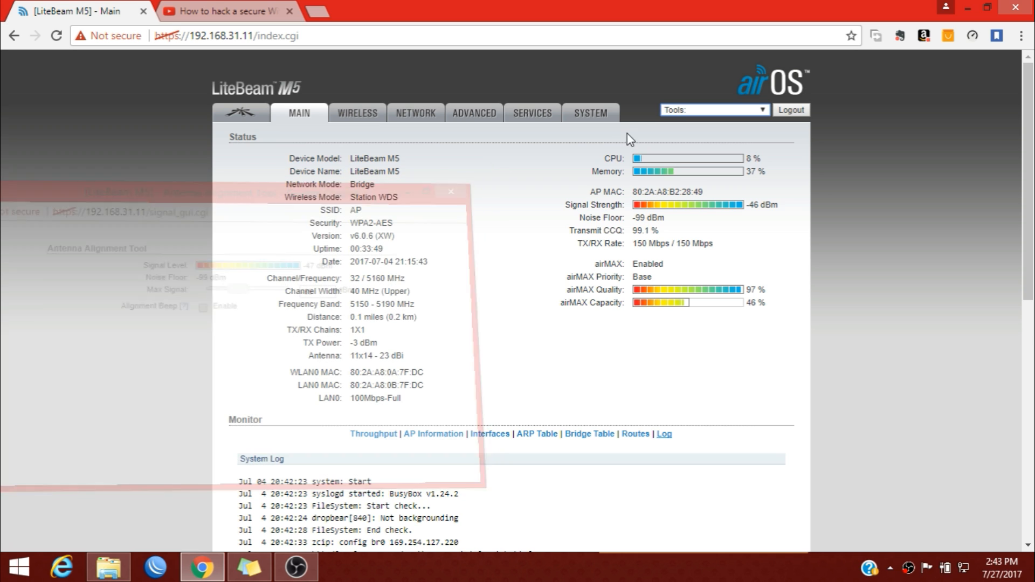
pyautogui.click(692, 111)
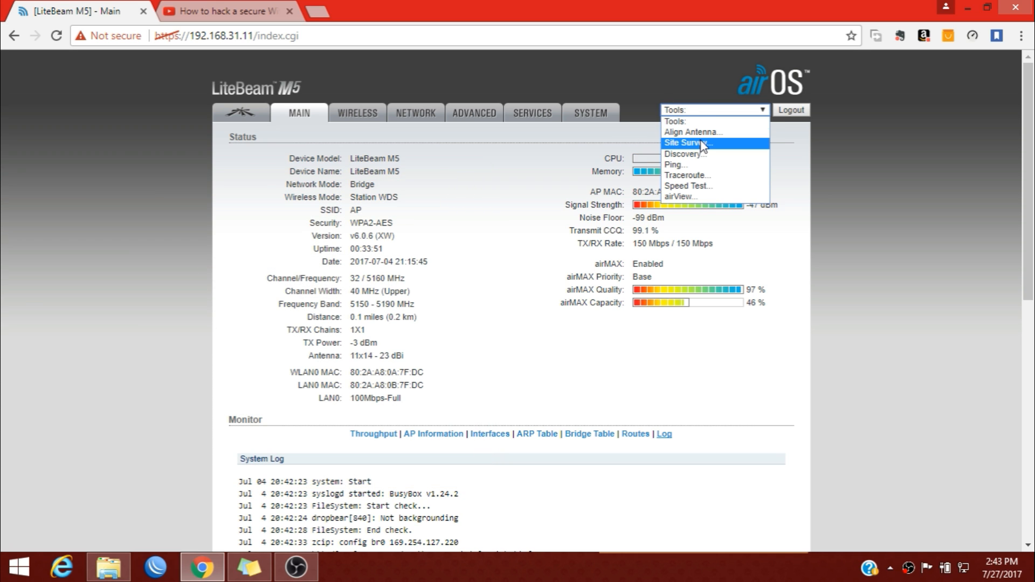
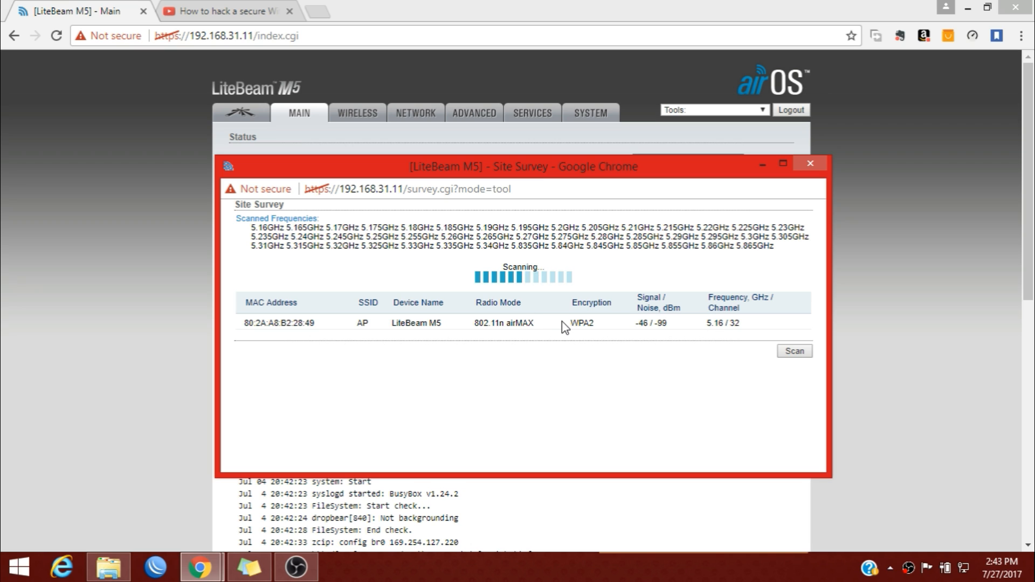
# Close the site survey and review the Discovery list of 34 nearby radios and their IPs, then close it.
pyautogui.doubleClick(362, 322)
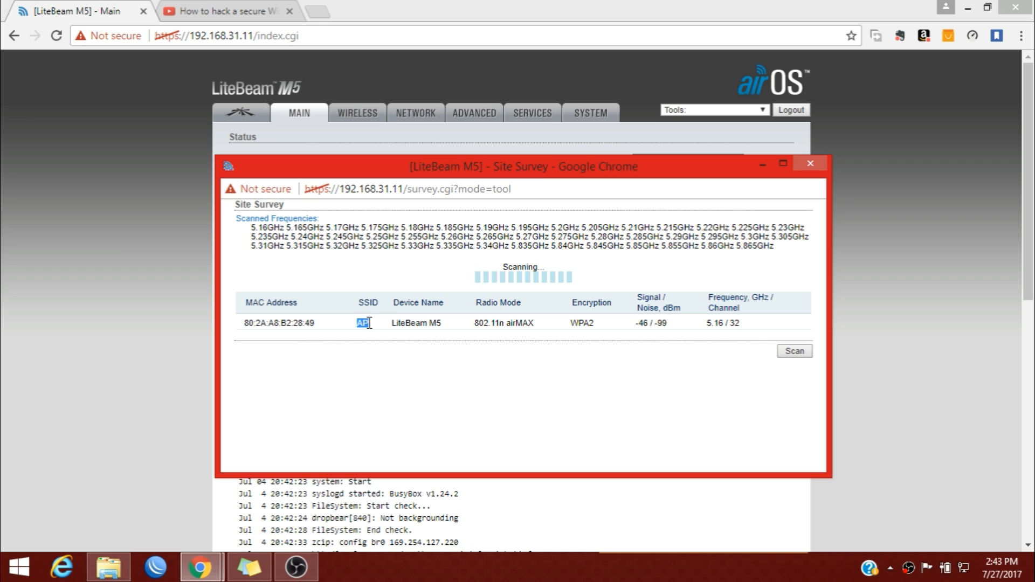
pyautogui.click(809, 164)
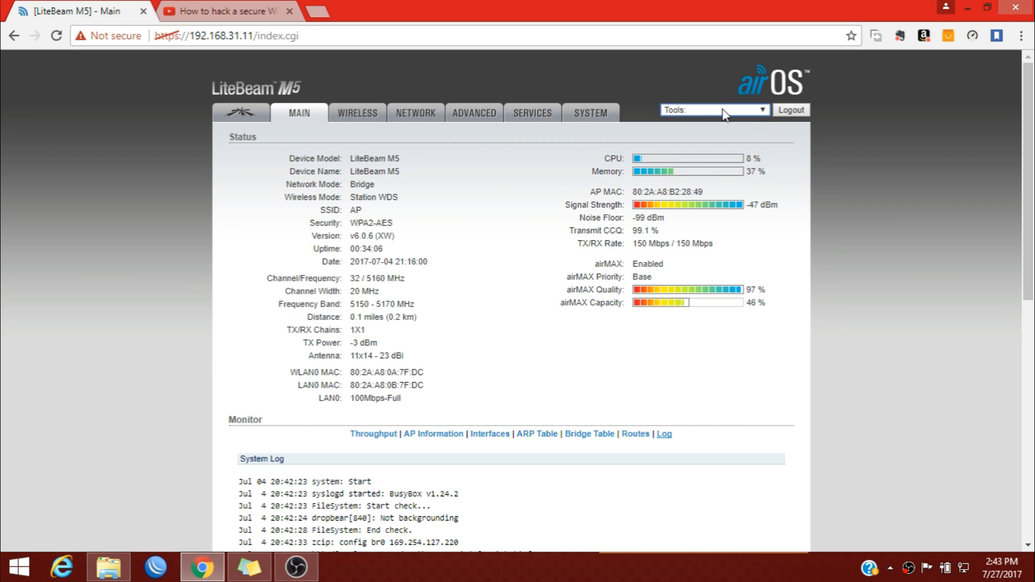
pyautogui.click(722, 109)
pyautogui.click(707, 154)
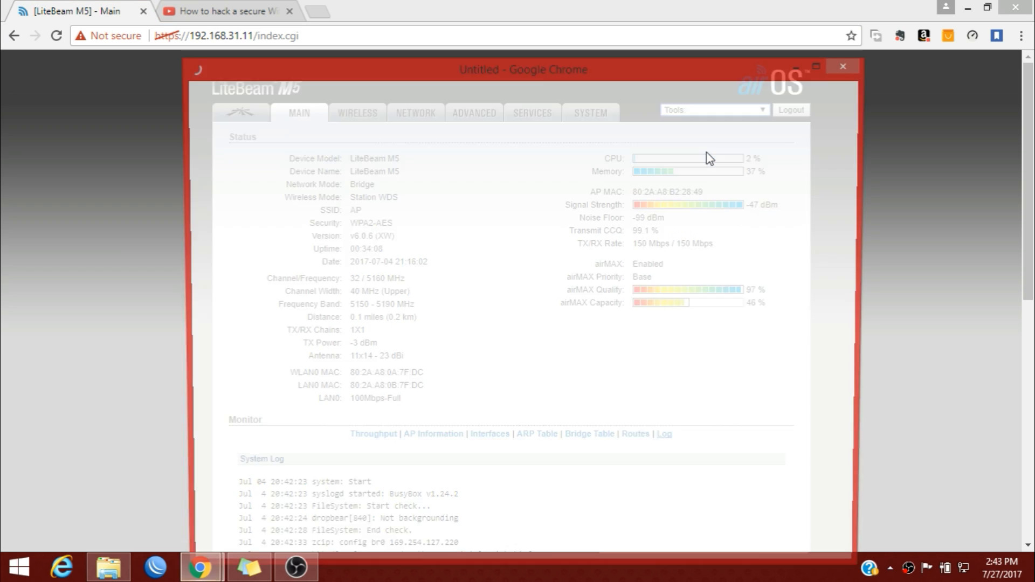
pyautogui.moveTo(564, 76); pyautogui.dragTo(554, 19)
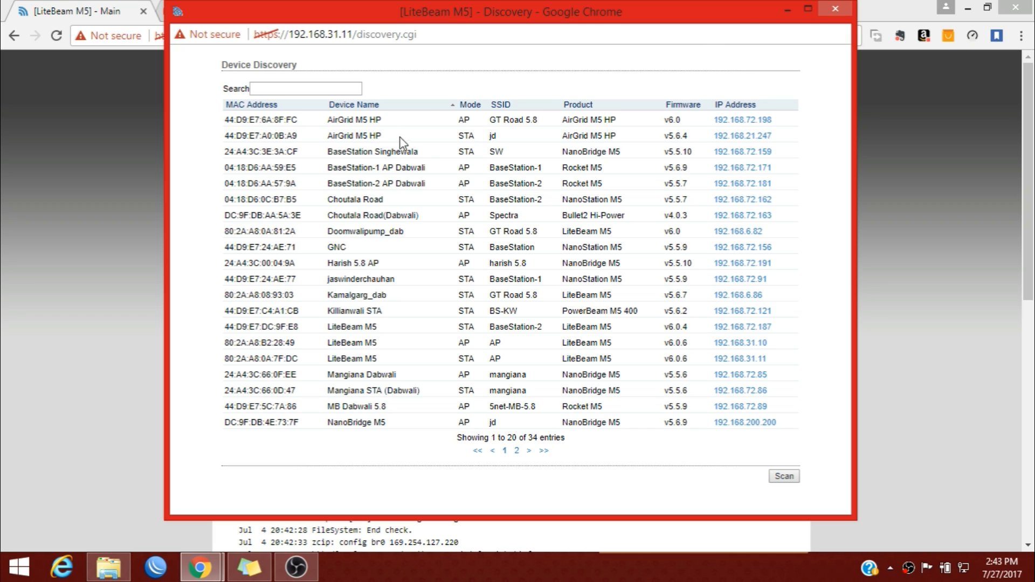
pyautogui.click(830, 5)
# Open the Ping tool and point out its round-trip time figures.
pyautogui.click(755, 110)
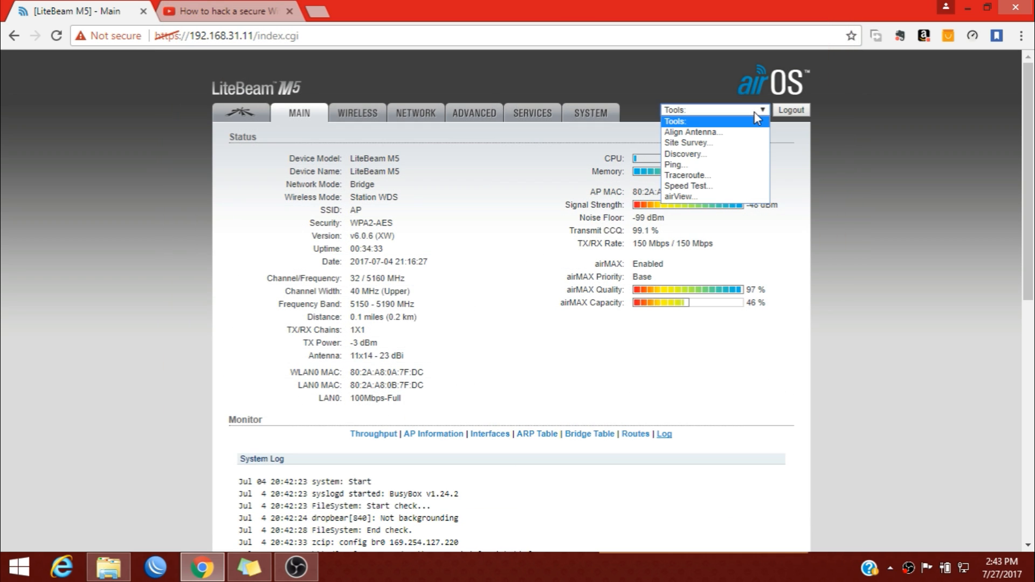
pyautogui.click(710, 163)
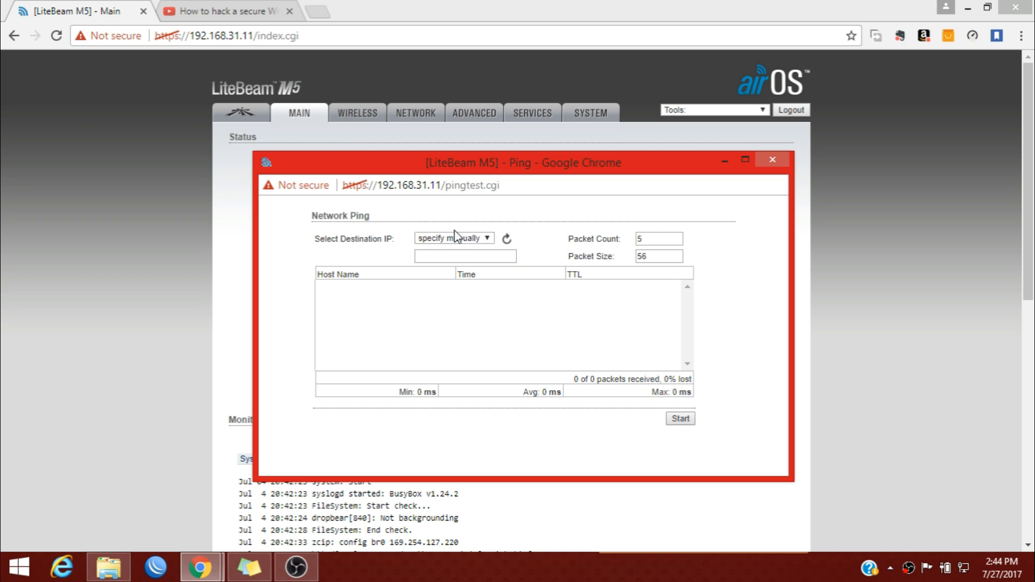
pyautogui.moveTo(379, 392); pyautogui.dragTo(437, 384)
pyautogui.click(439, 384)
# Ping 192.168.31.10 with 10 packets, all 10 returning at 1.96 ms average, then close the results.
pyautogui.click(658, 239)
pyautogui.click(474, 240)
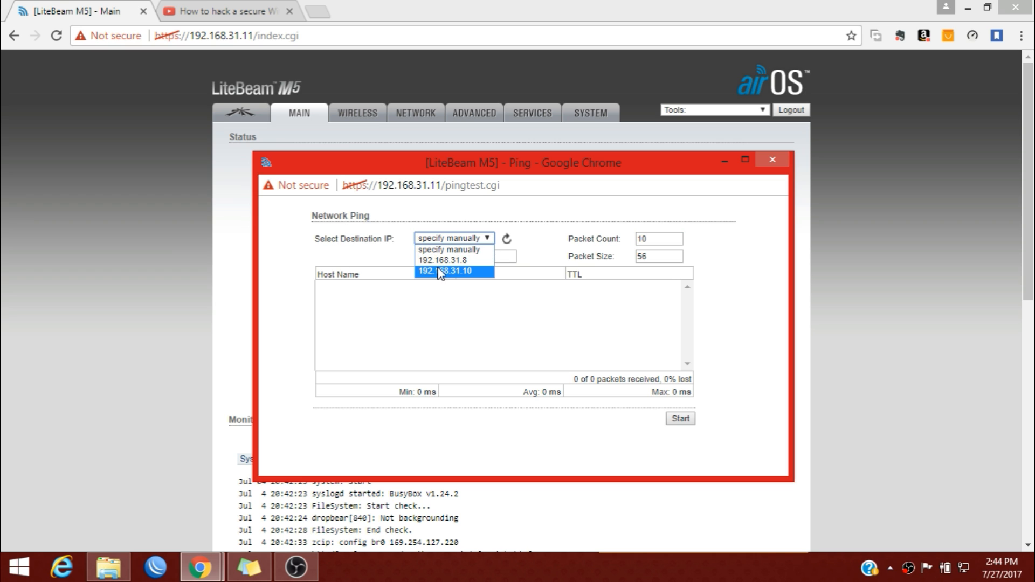
pyautogui.click(463, 272)
pyautogui.click(473, 238)
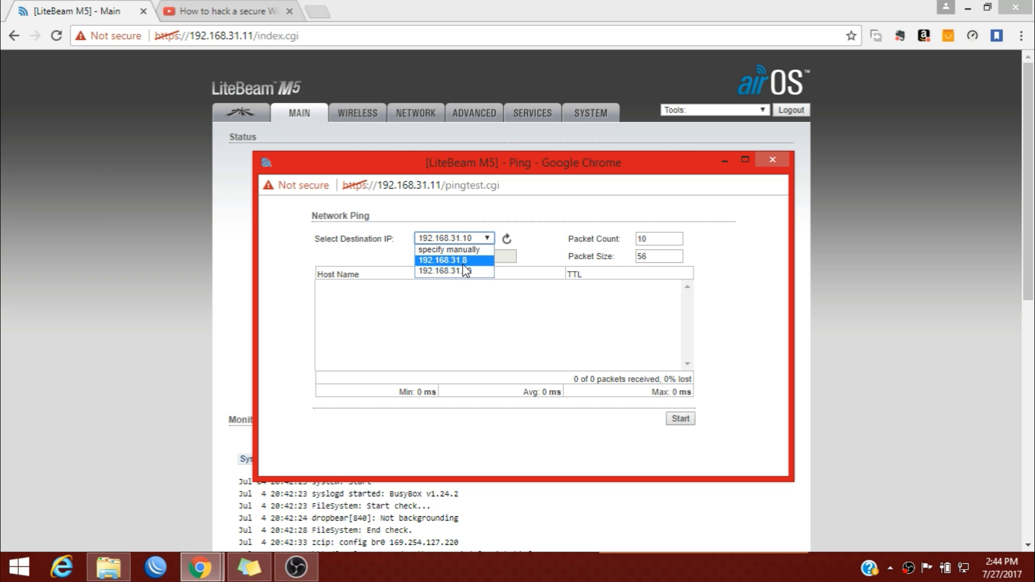
pyautogui.click(465, 271)
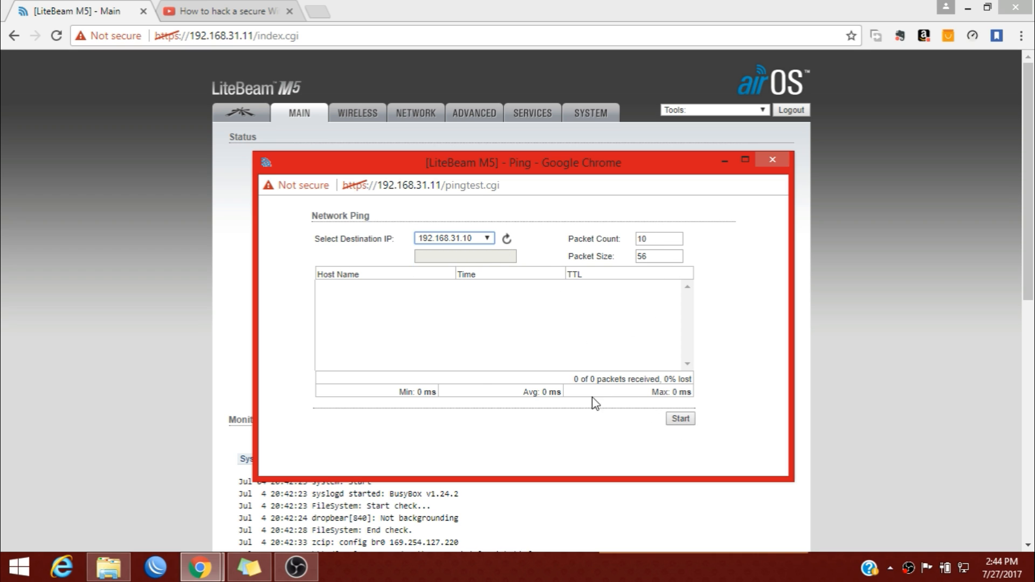
pyautogui.click(691, 418)
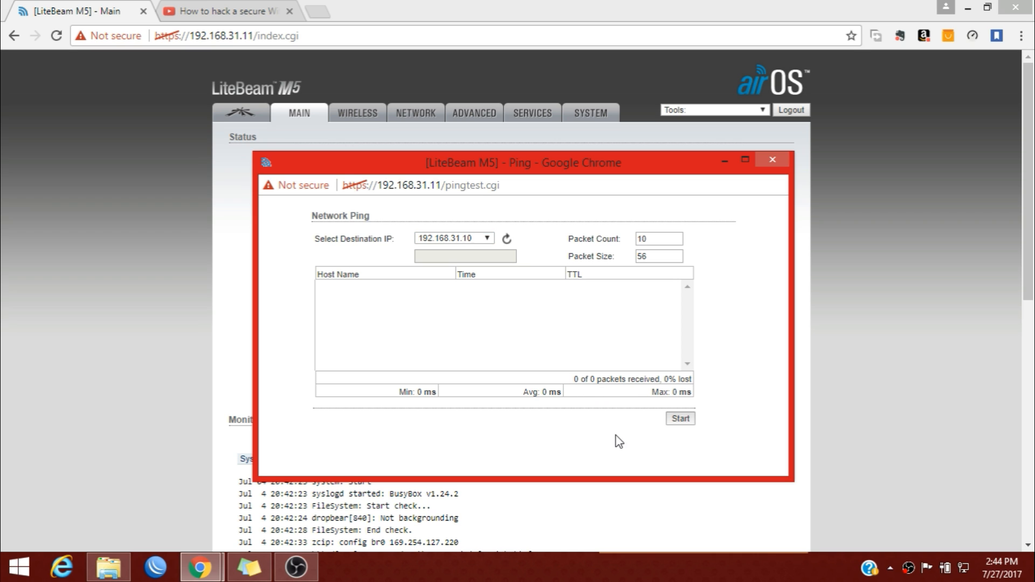
pyautogui.click(688, 418)
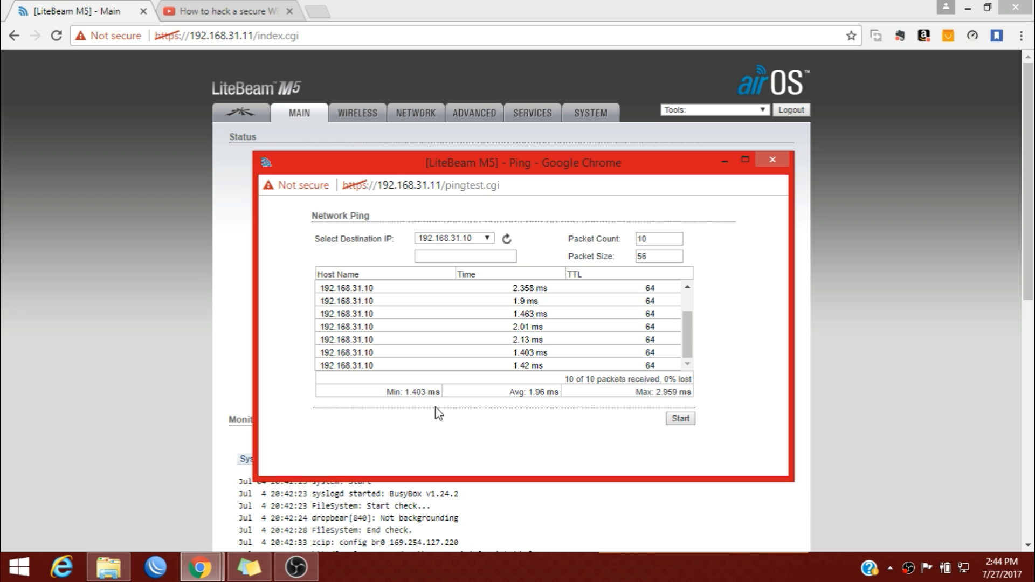
pyautogui.click(772, 164)
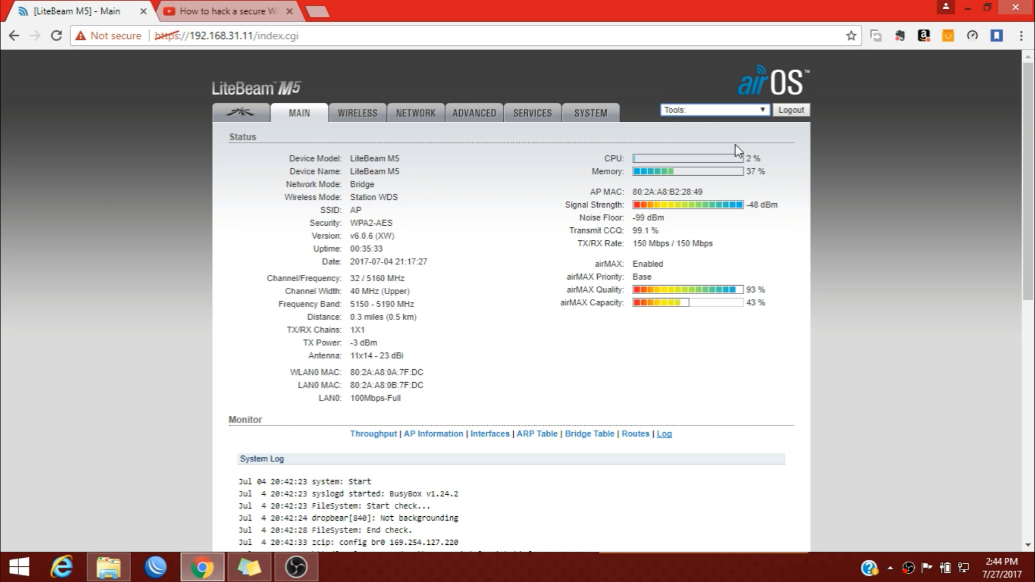
# Traceroute 192.168.31.10, reached in one hop at 11.670, 1.743 and 2.897 ms, then close it.
pyautogui.click(707, 112)
pyautogui.click(716, 90)
pyautogui.click(716, 112)
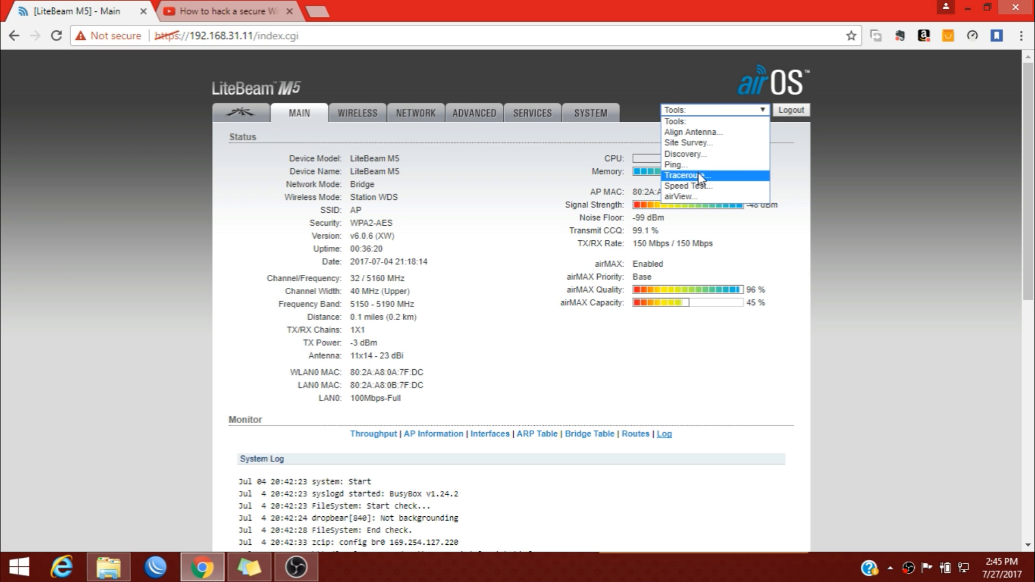
pyautogui.click(712, 177)
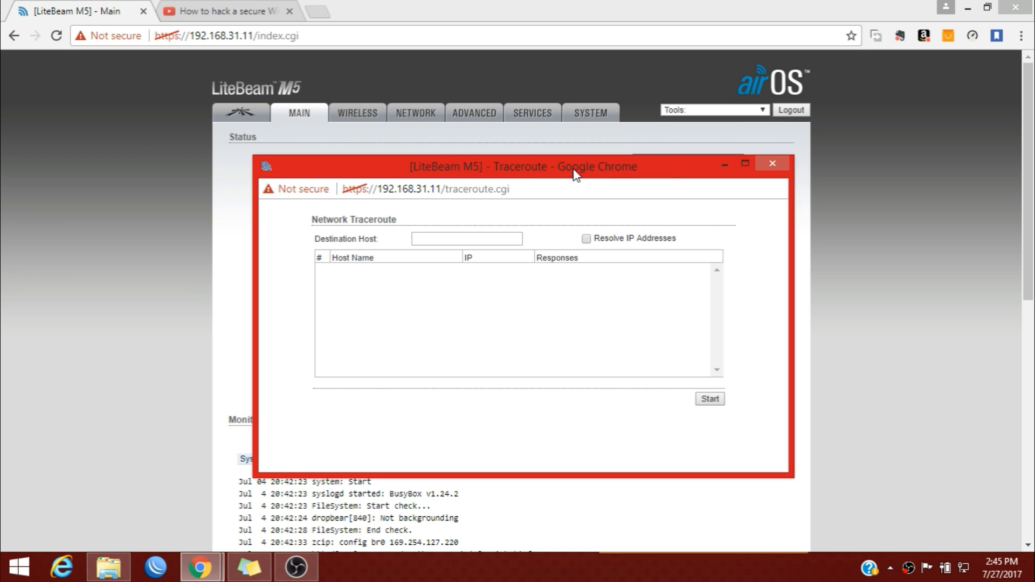
pyautogui.click(507, 238)
pyautogui.write('192')
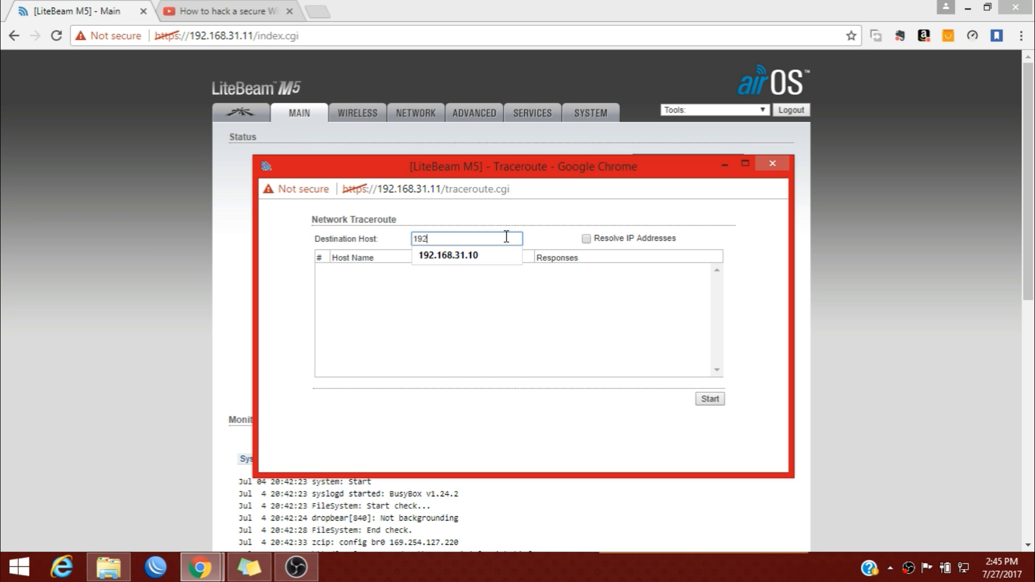
pyautogui.write('.168.31.10')
pyautogui.click(704, 400)
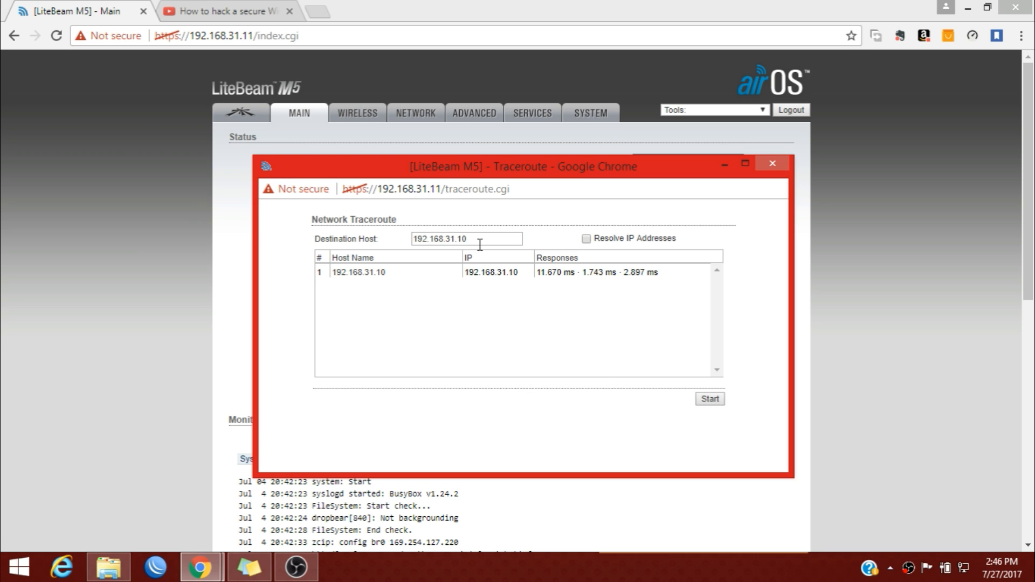
pyautogui.moveTo(541, 277); pyautogui.dragTo(642, 281)
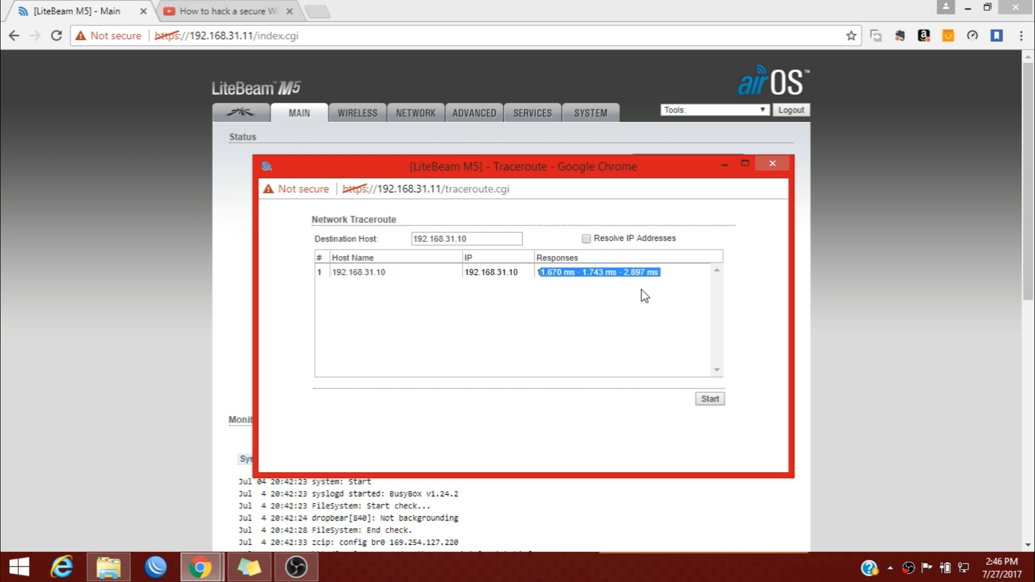
pyautogui.click(567, 276)
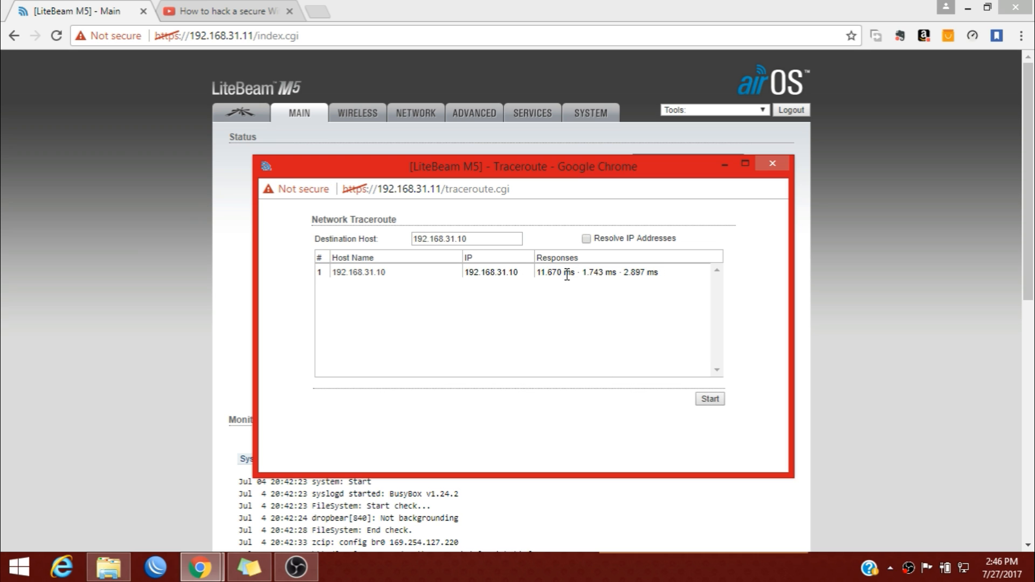
pyautogui.click(773, 164)
# Open the Speed Test toward 192.168.31.10 and start entering the remote device's username.
pyautogui.click(728, 110)
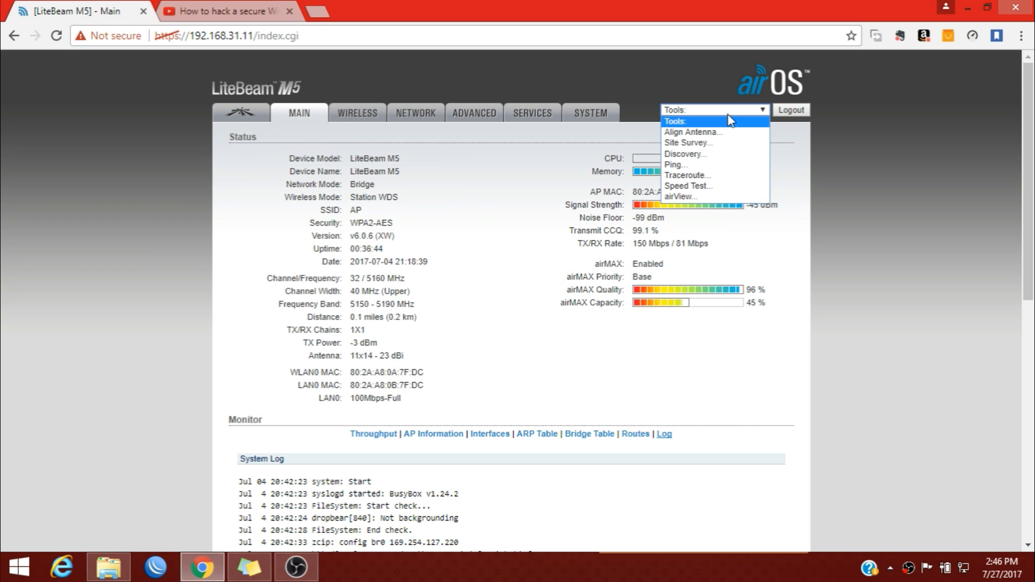
pyautogui.click(702, 187)
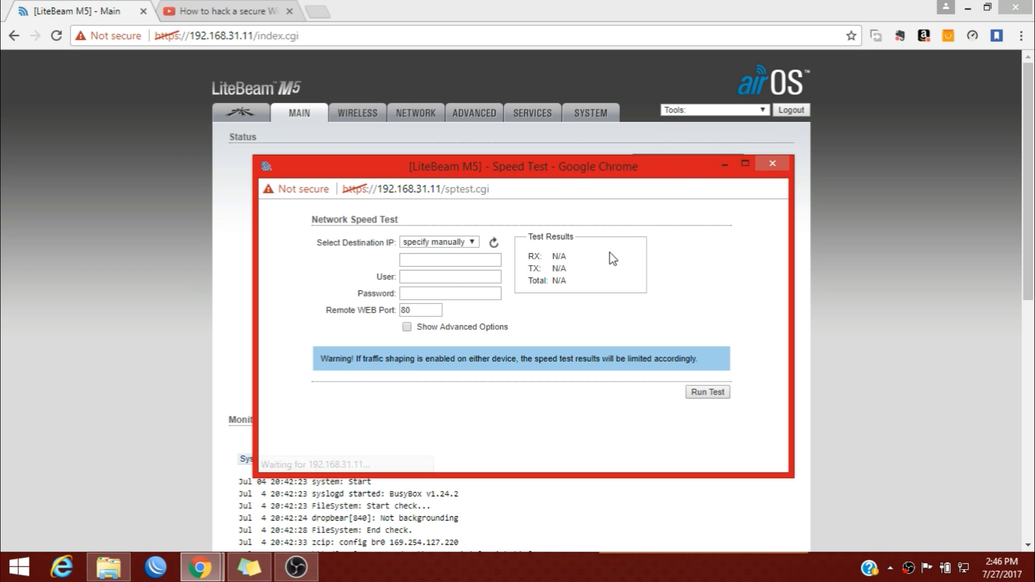
pyautogui.click(441, 244)
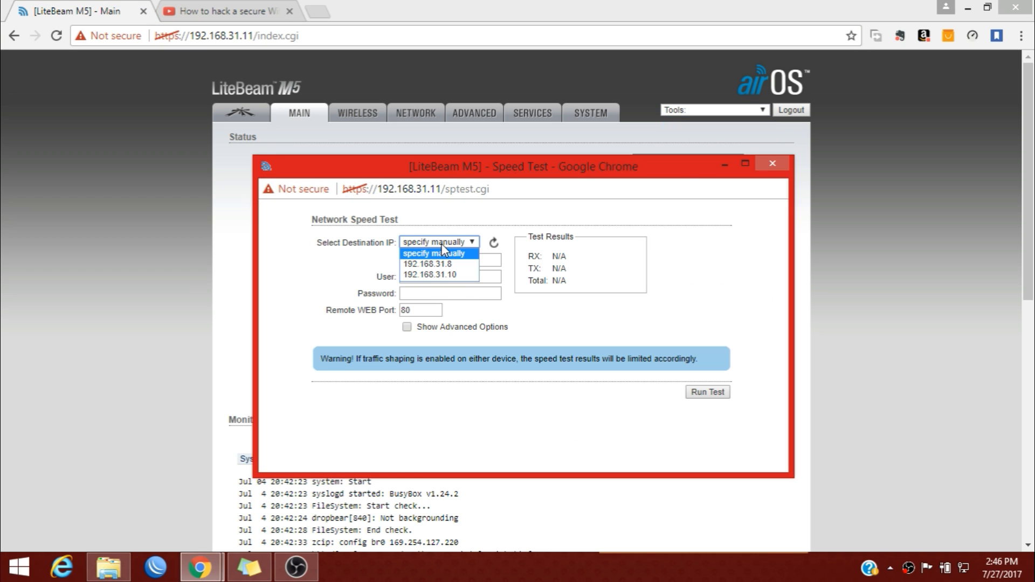
pyautogui.click(448, 274)
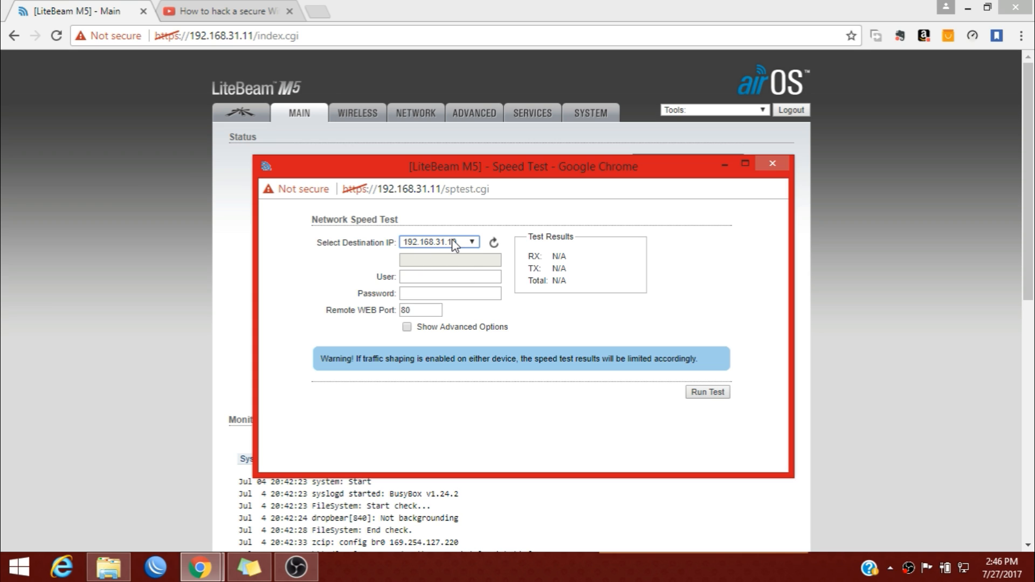
pyautogui.click(440, 292)
pyautogui.click(437, 275)
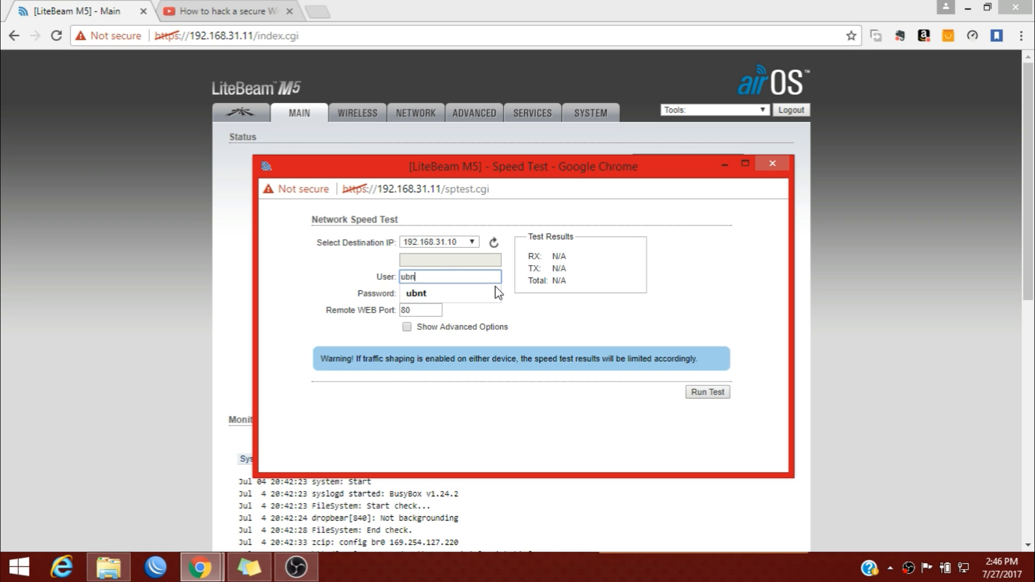
# Keep 192.168.31.10 as the Speed Test destination and enter the remote device's password.
pyautogui.click(457, 242)
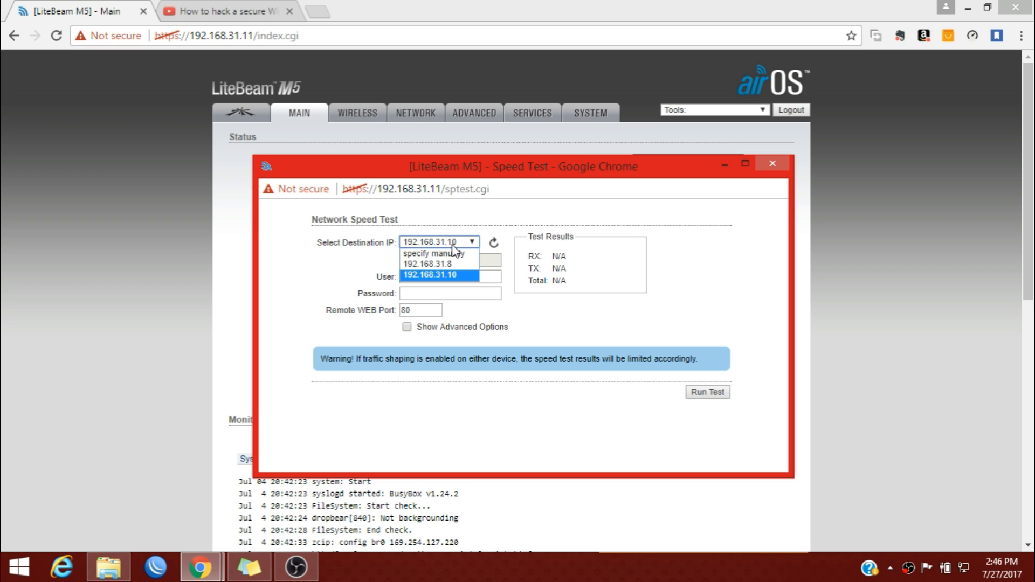
pyautogui.click(455, 274)
pyautogui.click(448, 294)
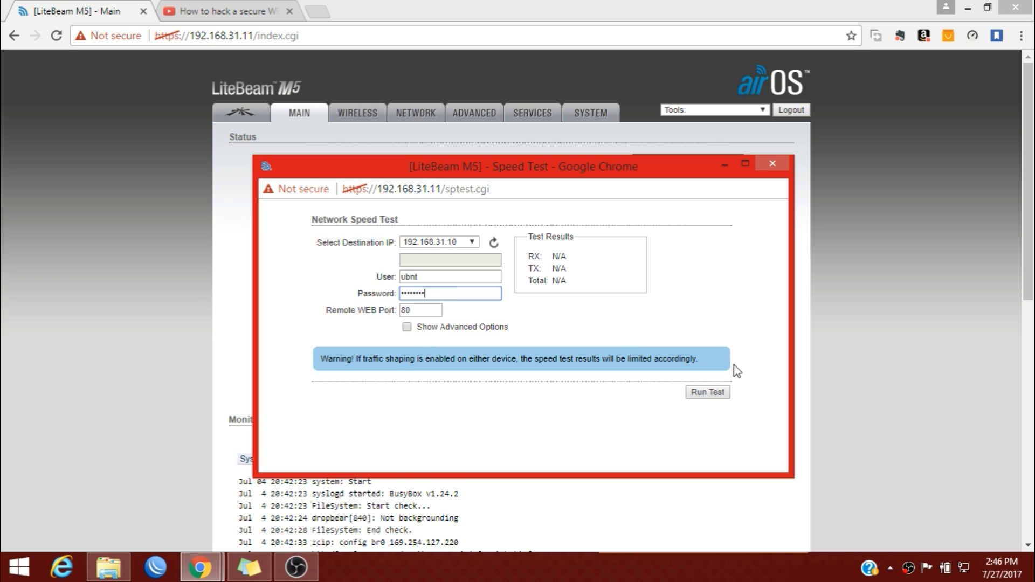
pyautogui.moveTo(519, 252); pyautogui.dragTo(567, 268)
pyautogui.click(575, 279)
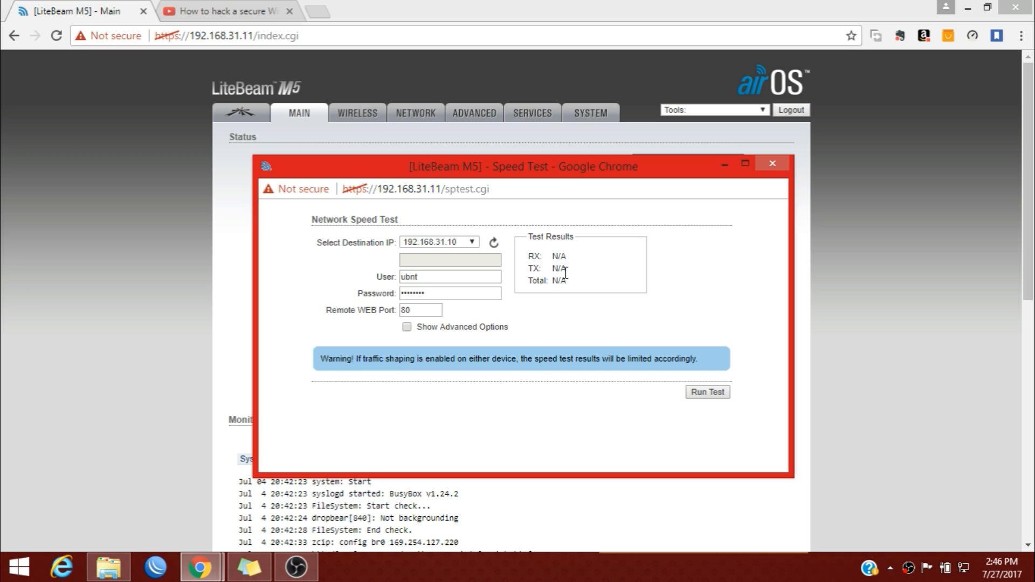
# Run the speed test, getting about 52 Mbps RX, 53 Mbps TX and 105 Mbps total, then close it.
pyautogui.click(695, 392)
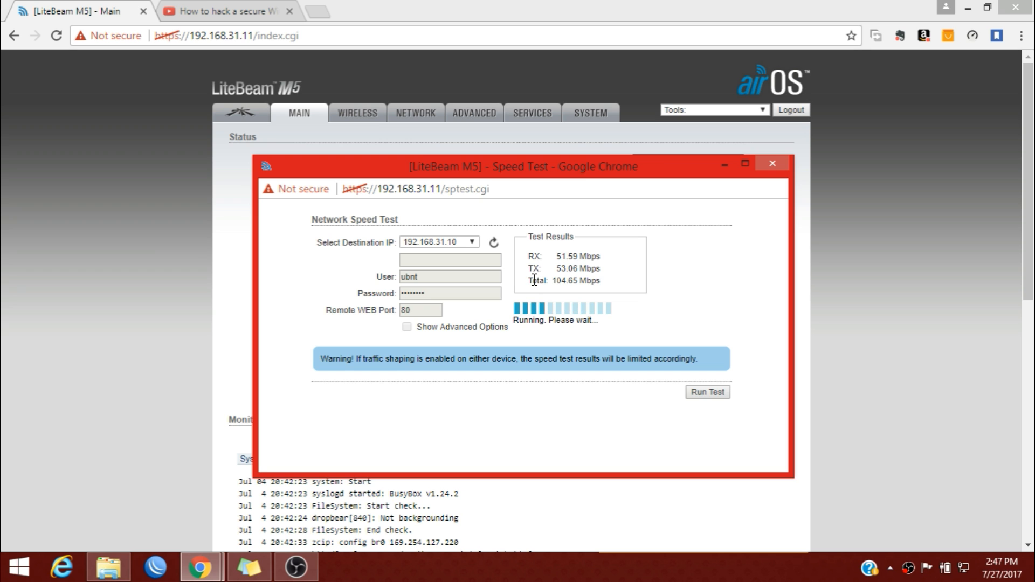
pyautogui.click(773, 164)
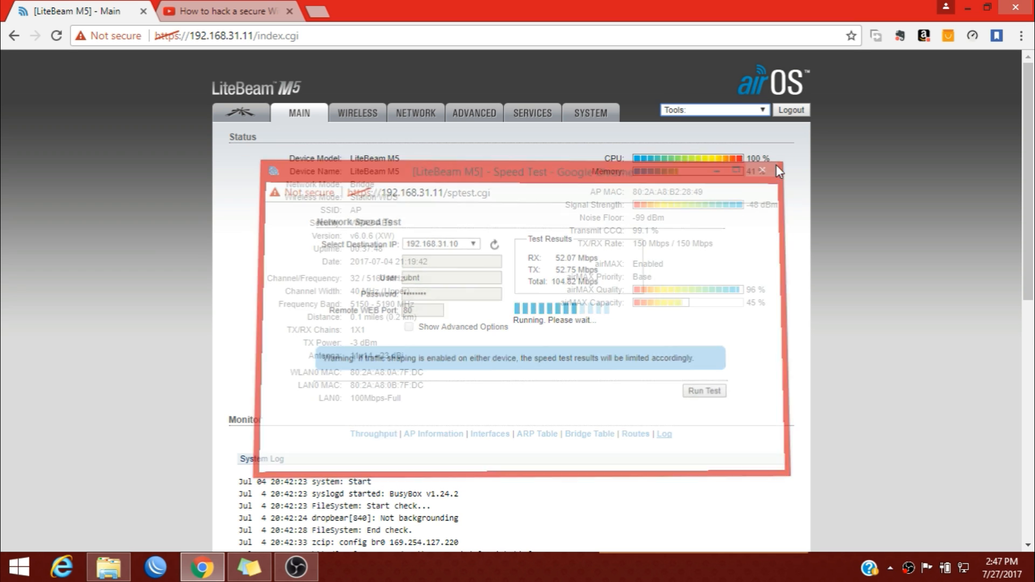